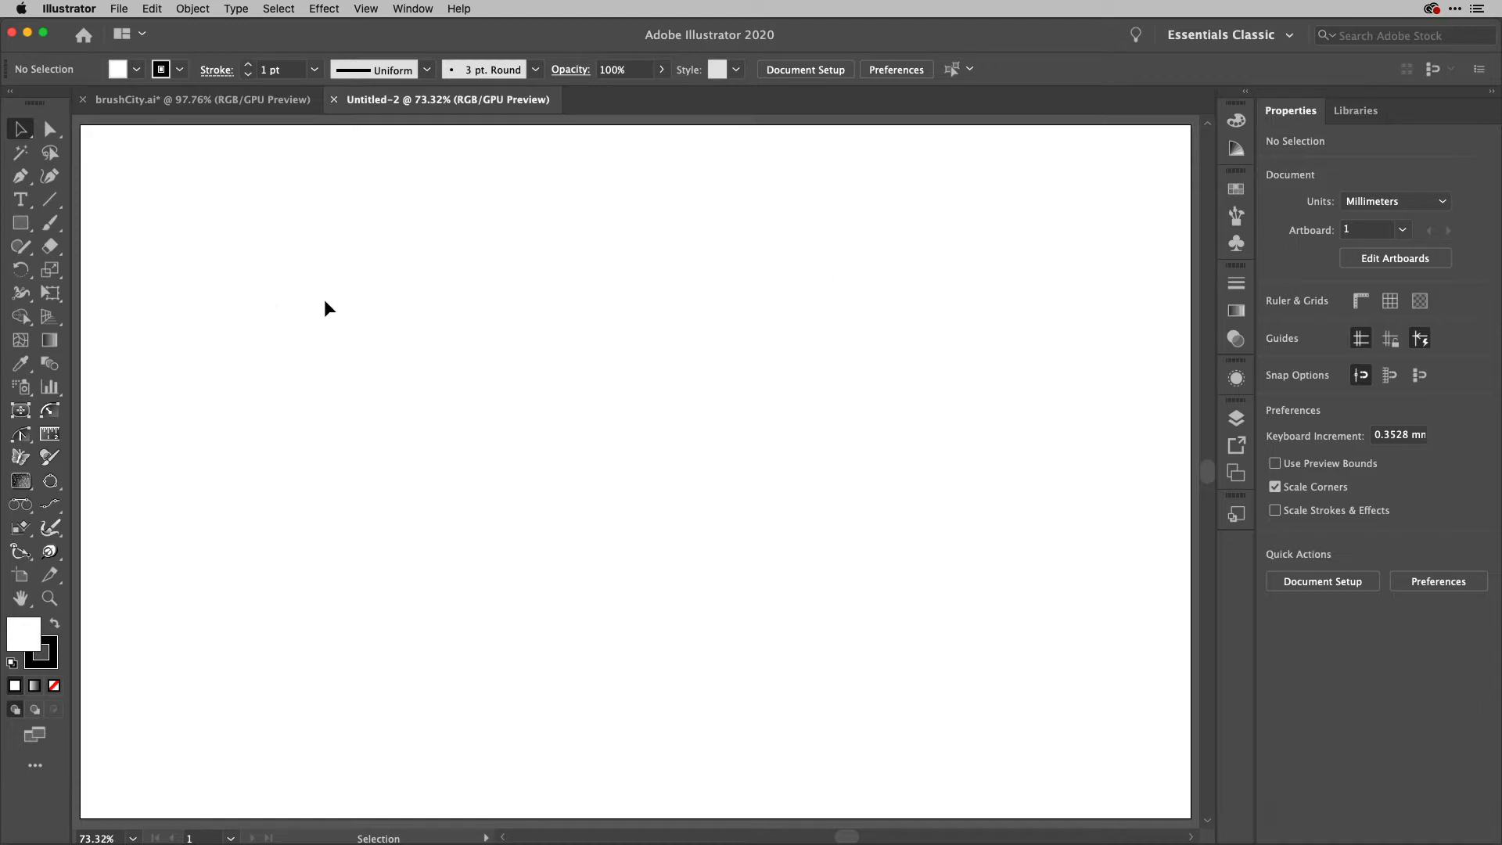
# Draw a wide rectangle about 87.4 mm by 23.5 mm on the artboard
pyautogui.press('m')
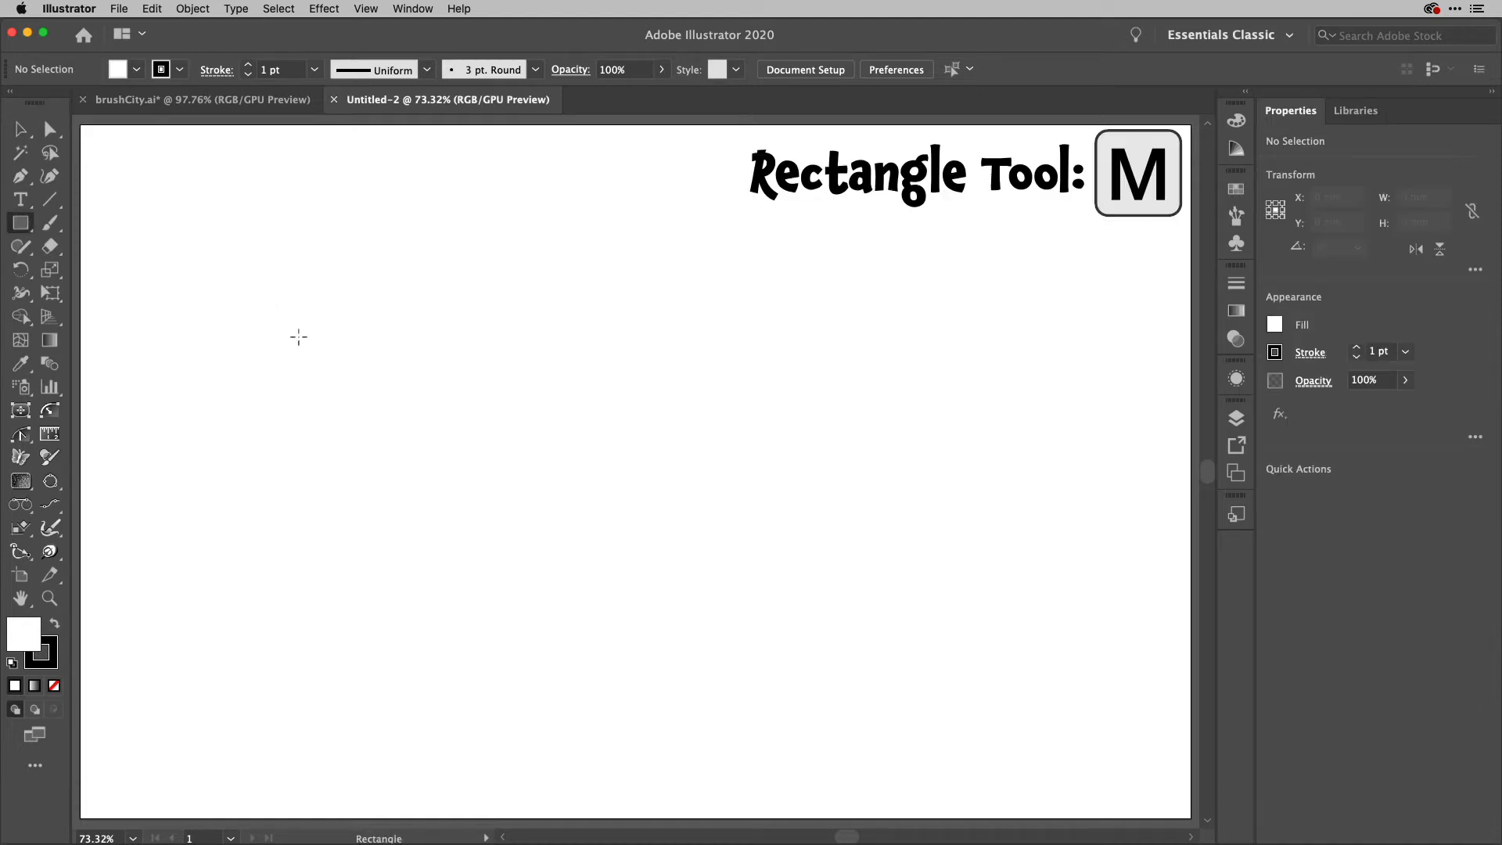
pyautogui.moveTo(210, 378); pyautogui.dragTo(427, 436)
pyautogui.scroll(3, 282, 389)
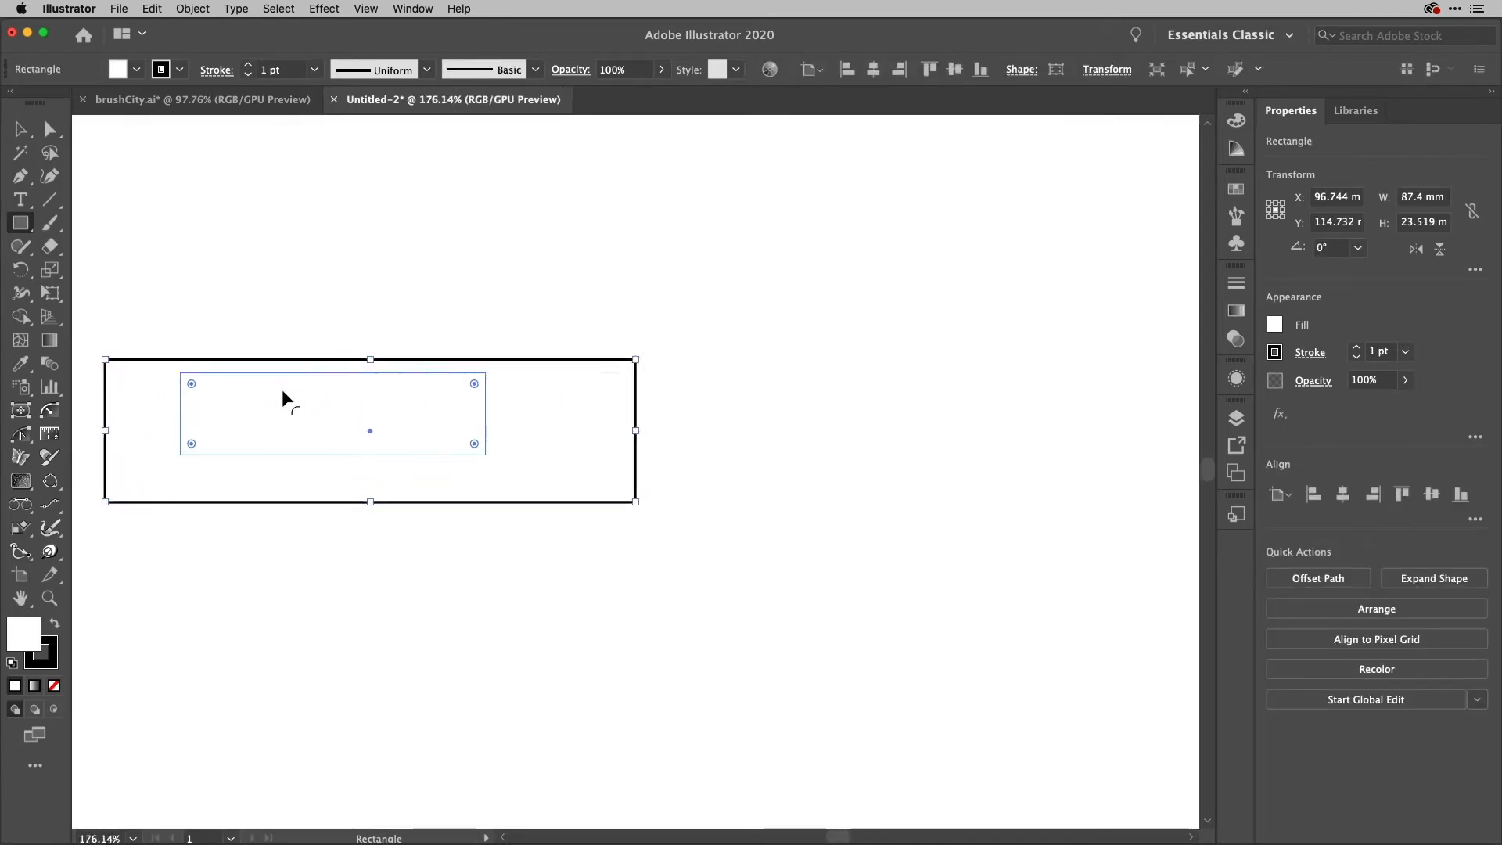
pyautogui.scroll(1, 279, 389)
pyautogui.hscroll(-4, 278, 391)
pyautogui.scroll(-2, 278, 391)
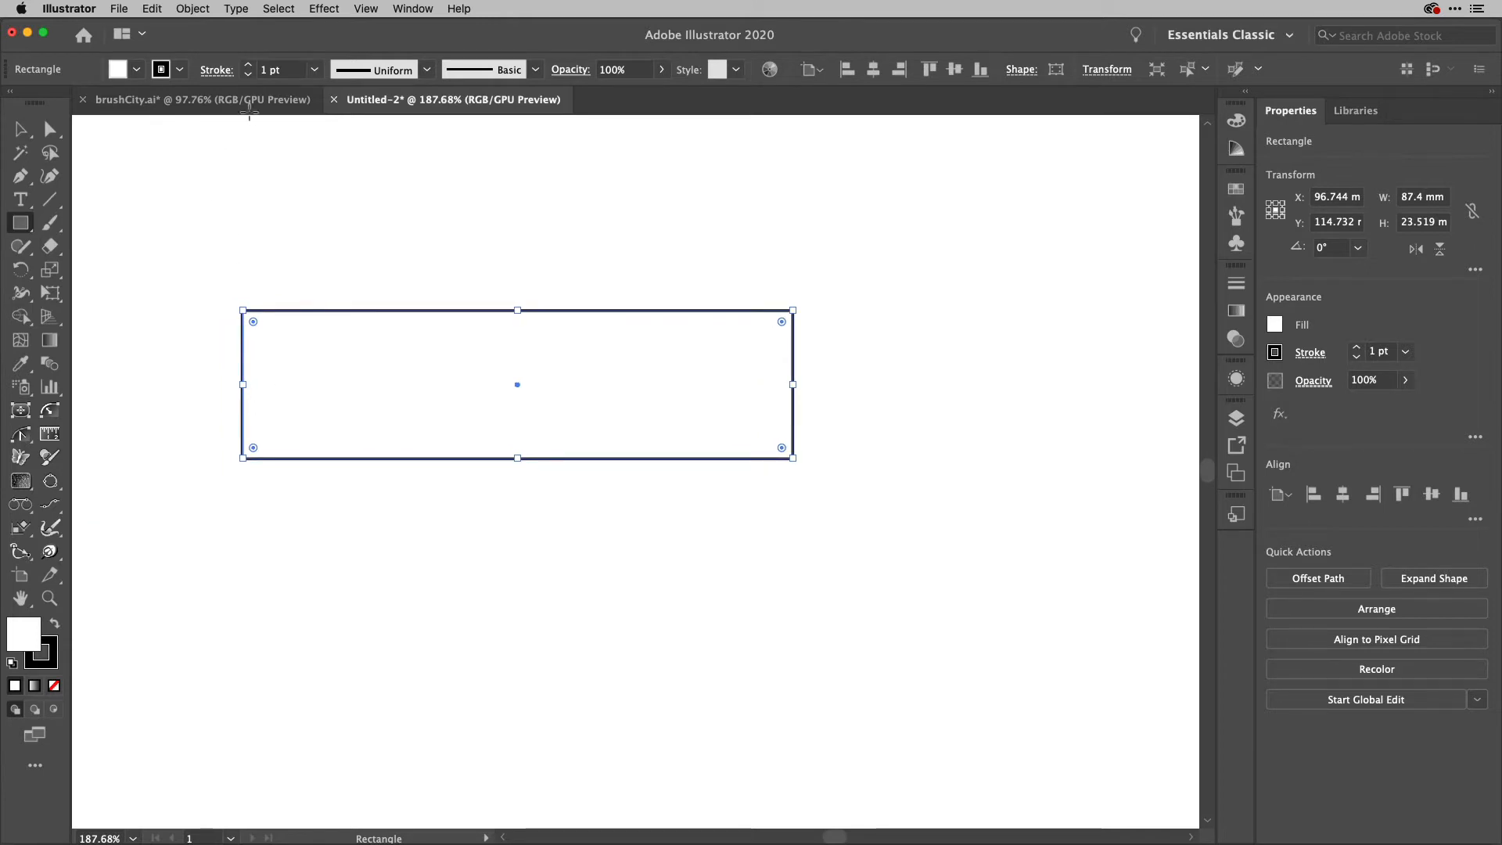
# Create an inner copy of the rectangle with Offset Path at -3 mm, keeping miter joins
pyautogui.click(194, 8)
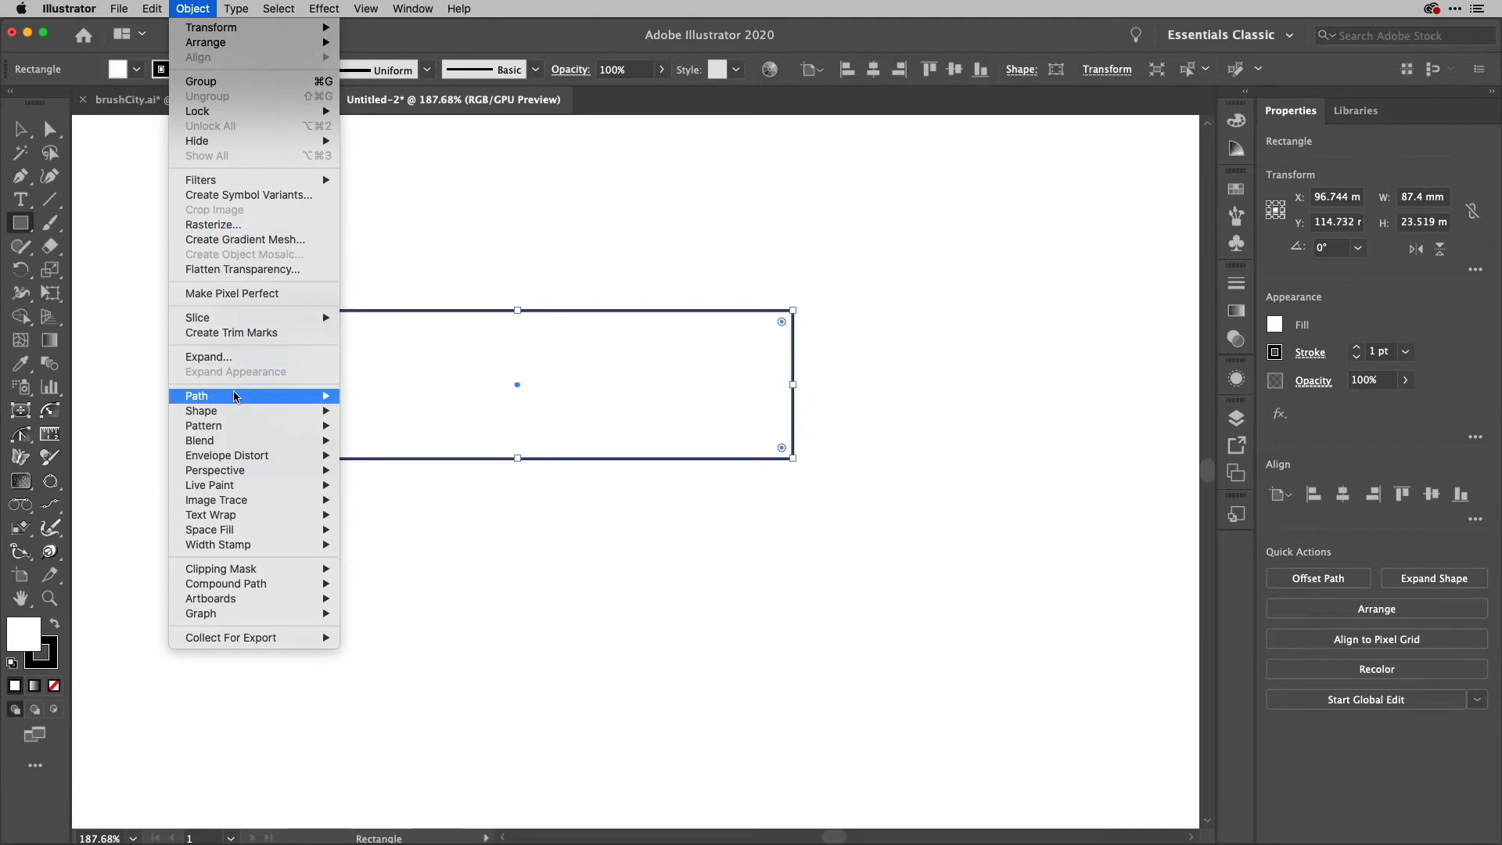
pyautogui.moveTo(236, 398)
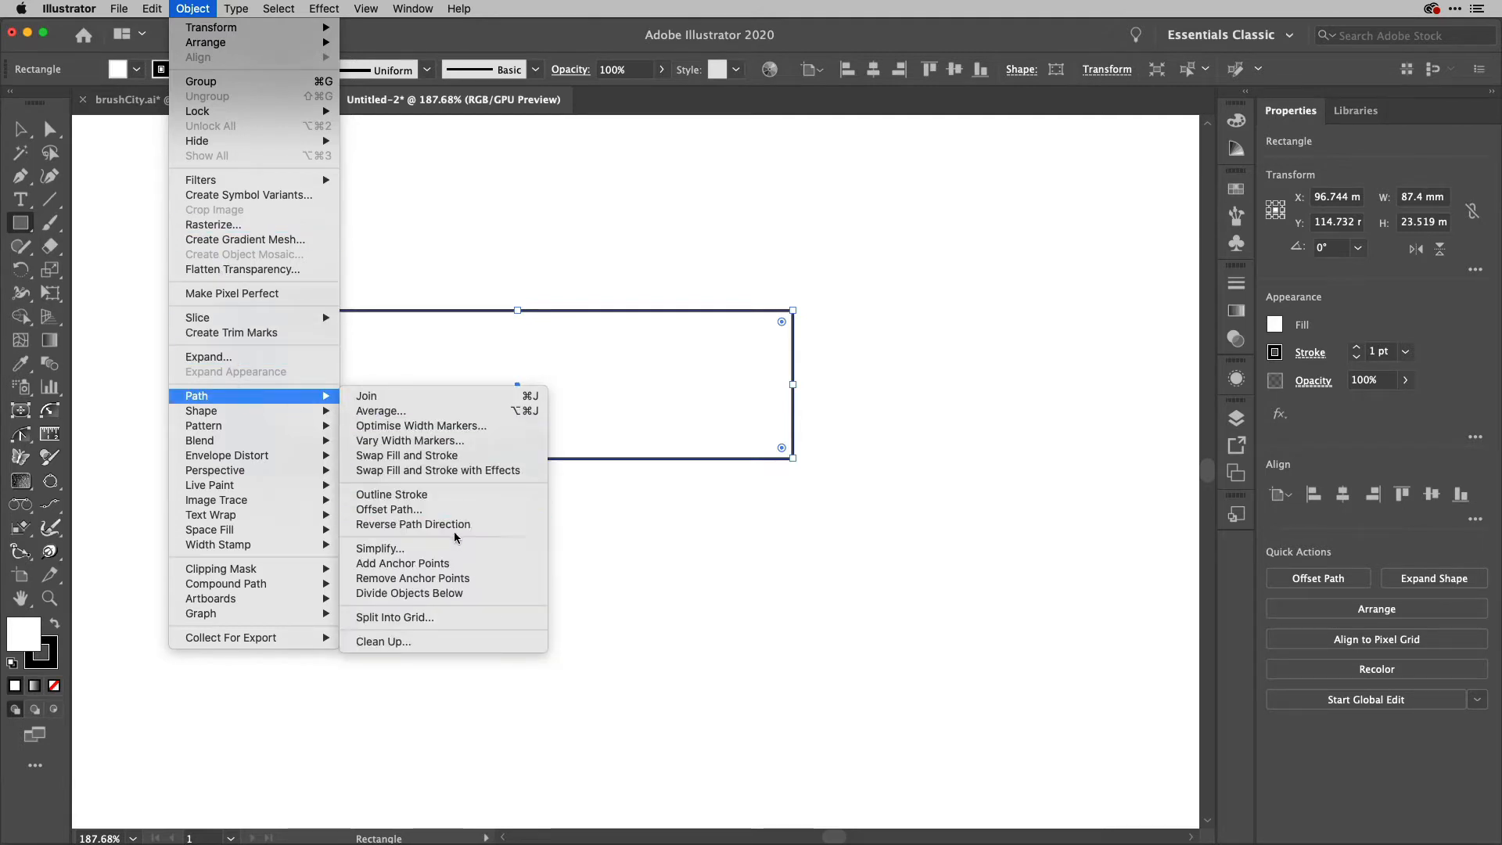
pyautogui.click(449, 508)
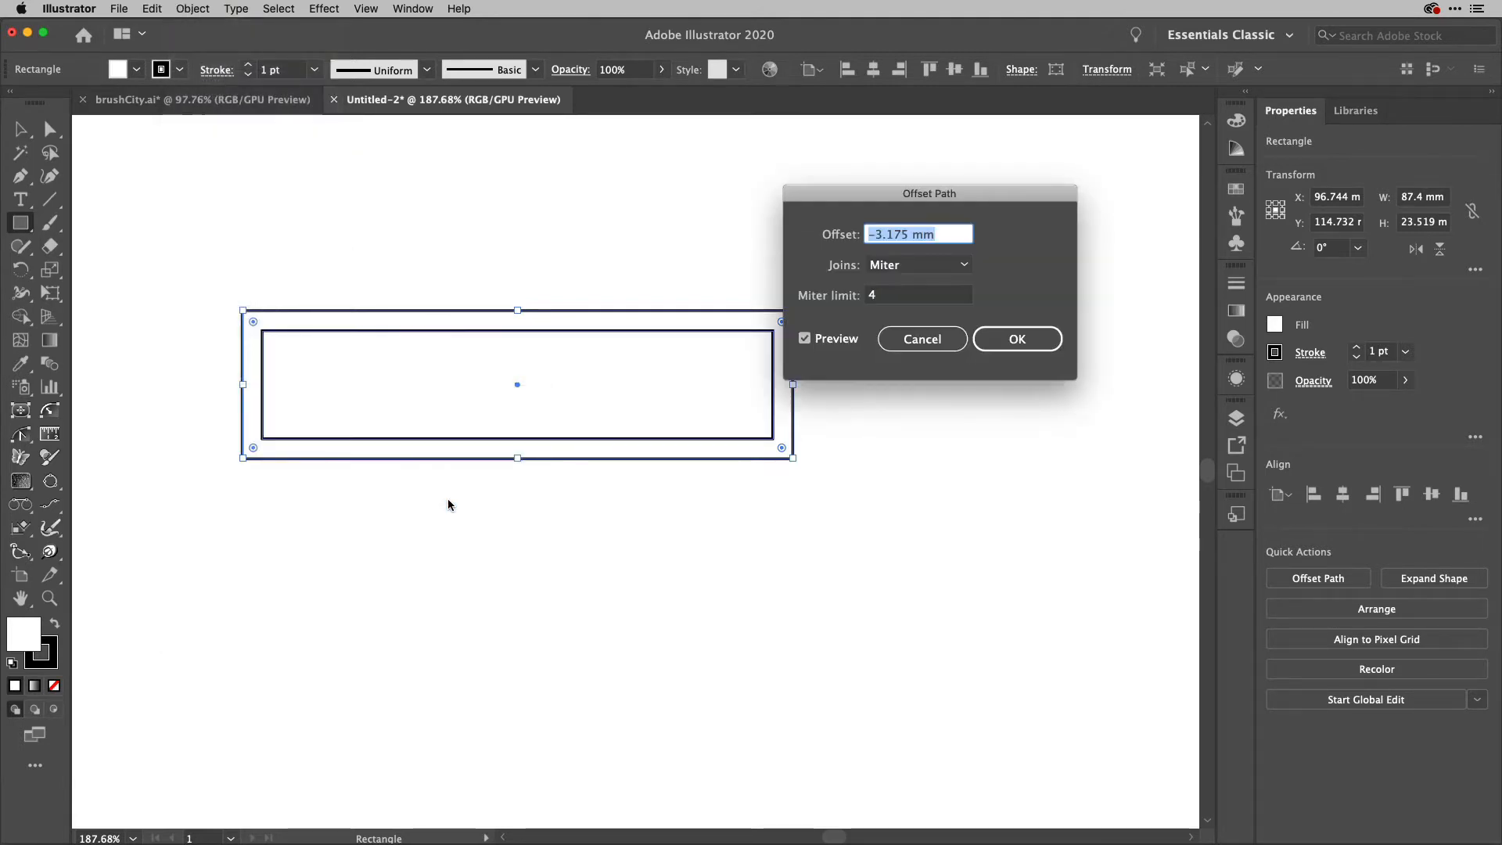
pyautogui.click(941, 235)
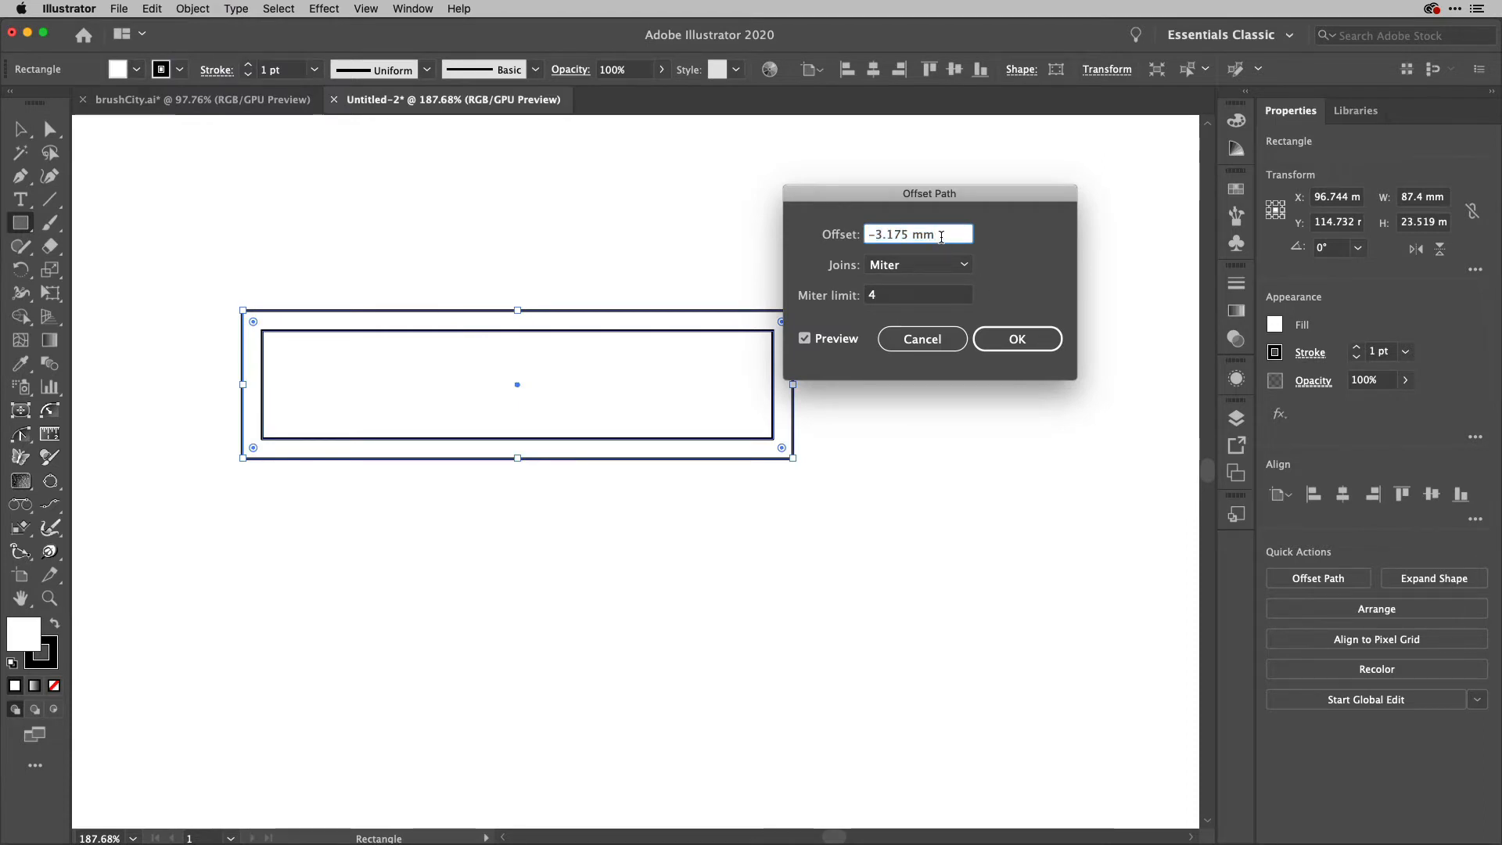
pyautogui.press('Up')
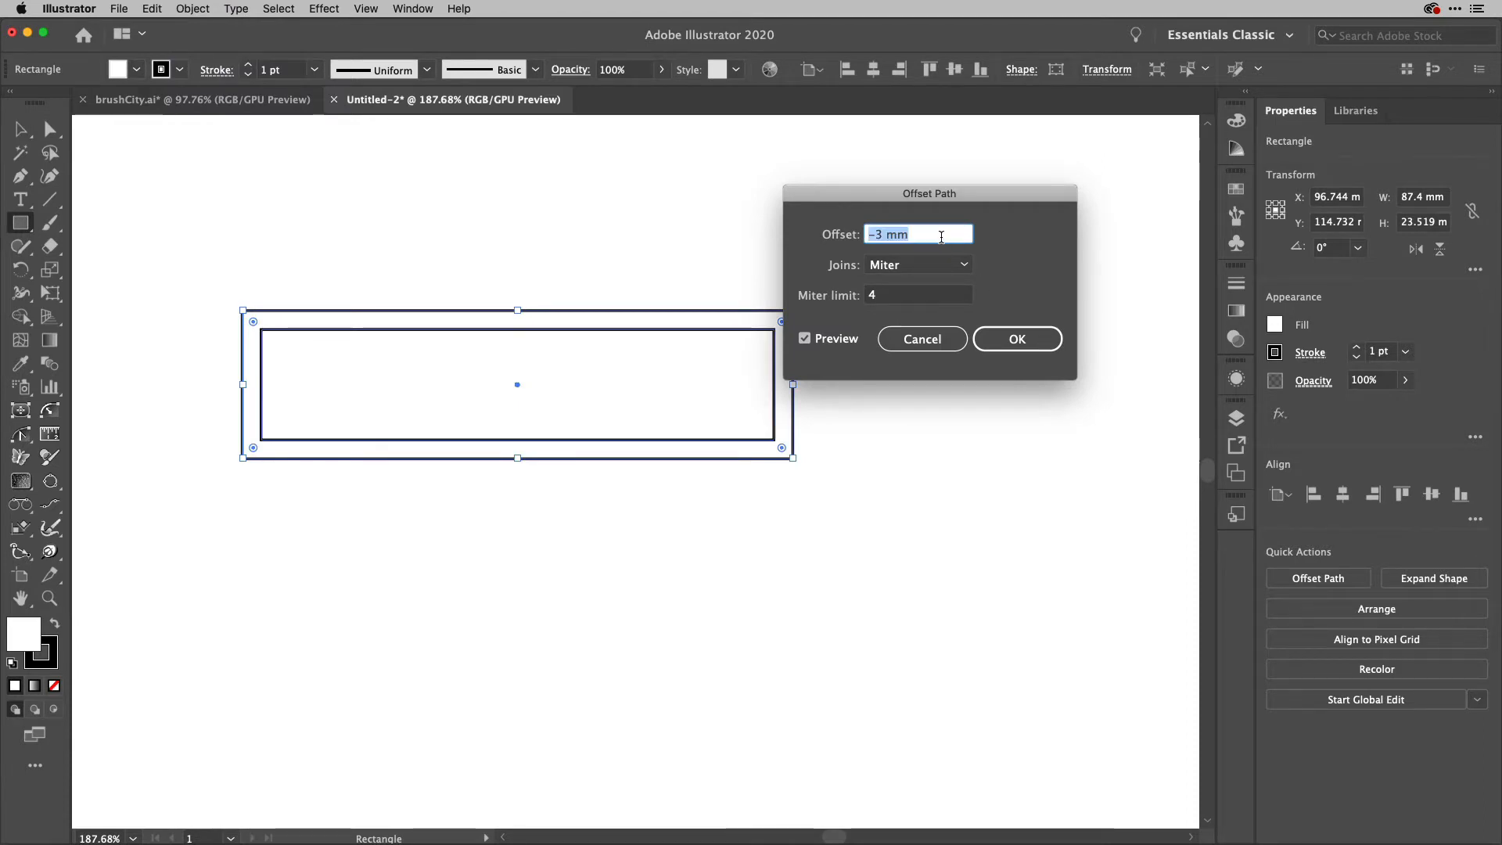
pyautogui.click(1022, 341)
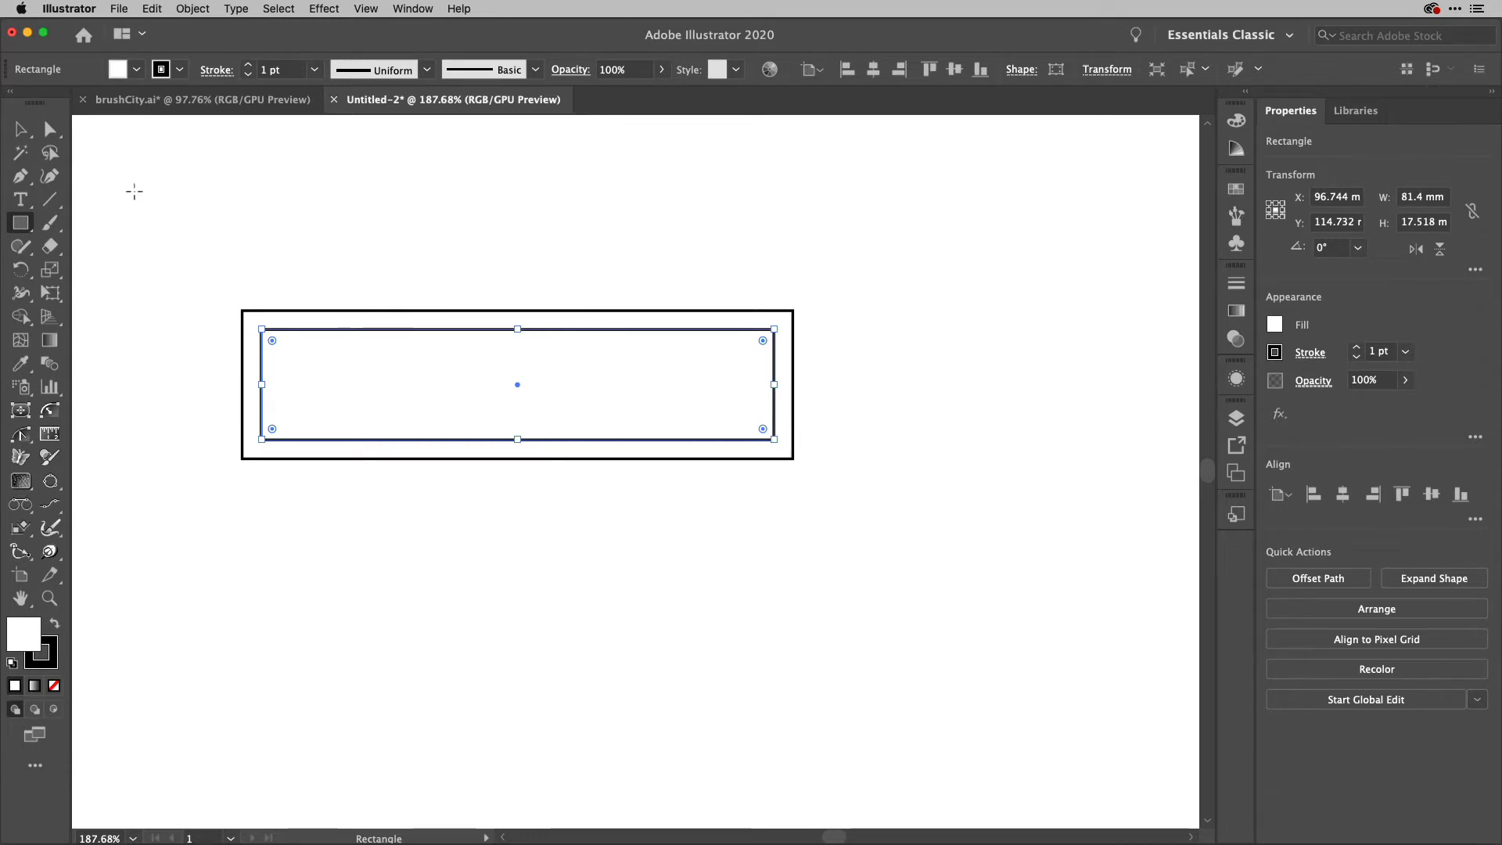
# Start Split Into Grid on the inner rectangle with preview on, using 3 rows and a 2 mm row gutter
pyautogui.click(29, 136)
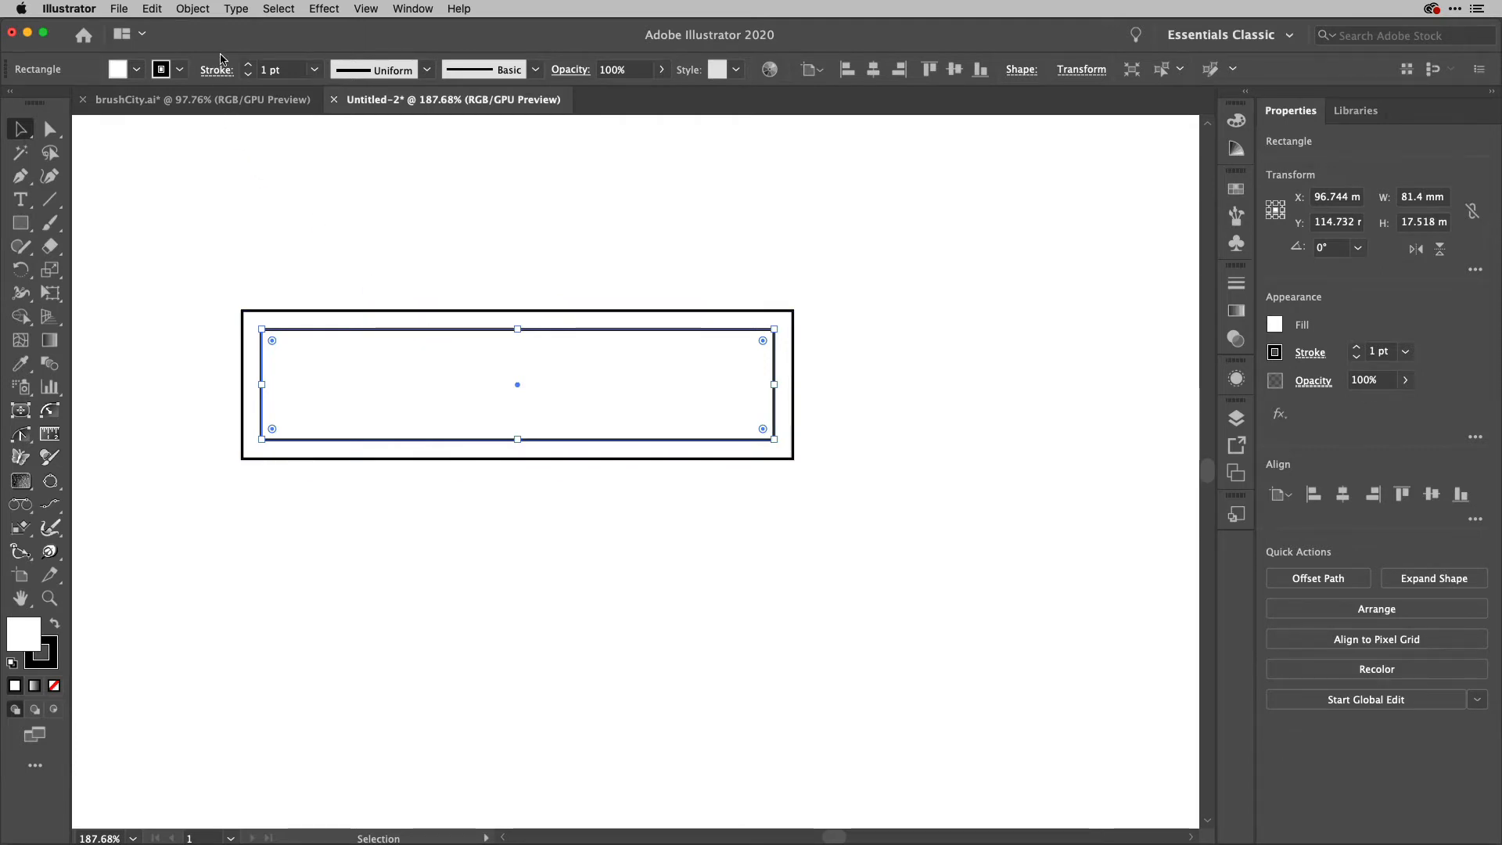
pyautogui.click(193, 9)
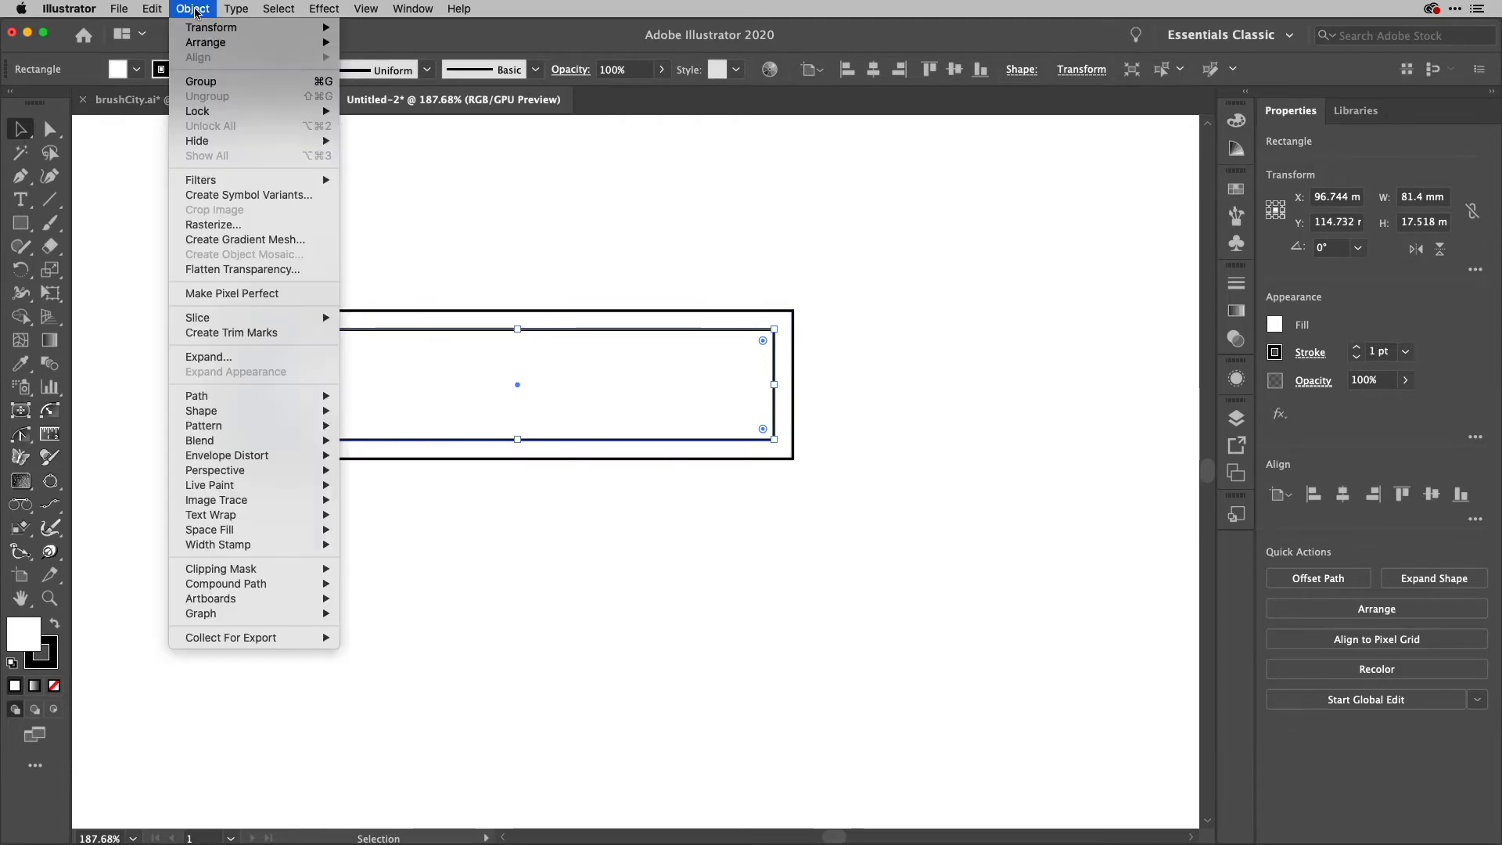
pyautogui.moveTo(241, 397)
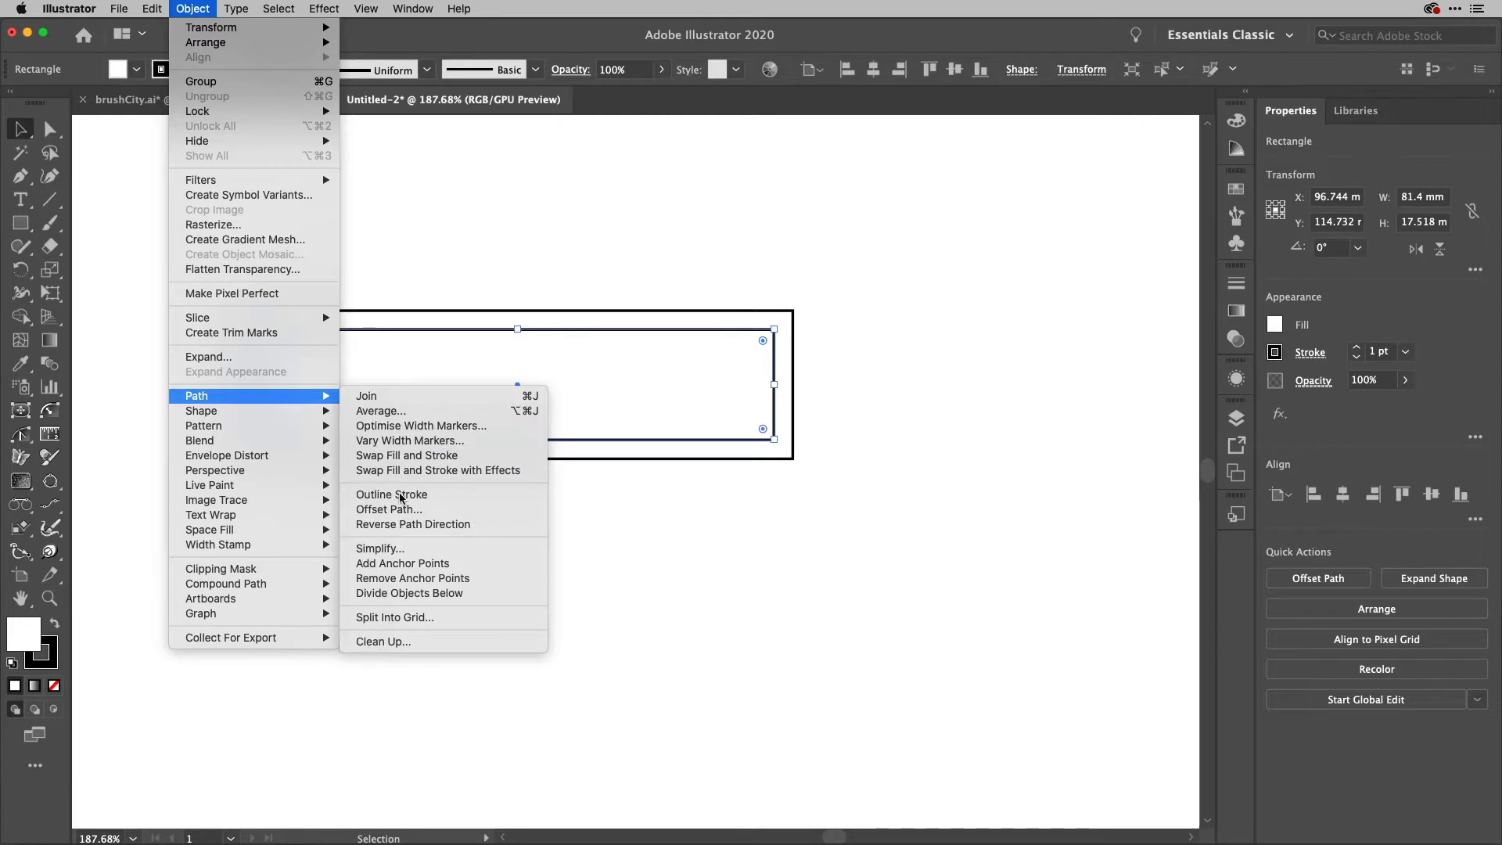
pyautogui.click(434, 619)
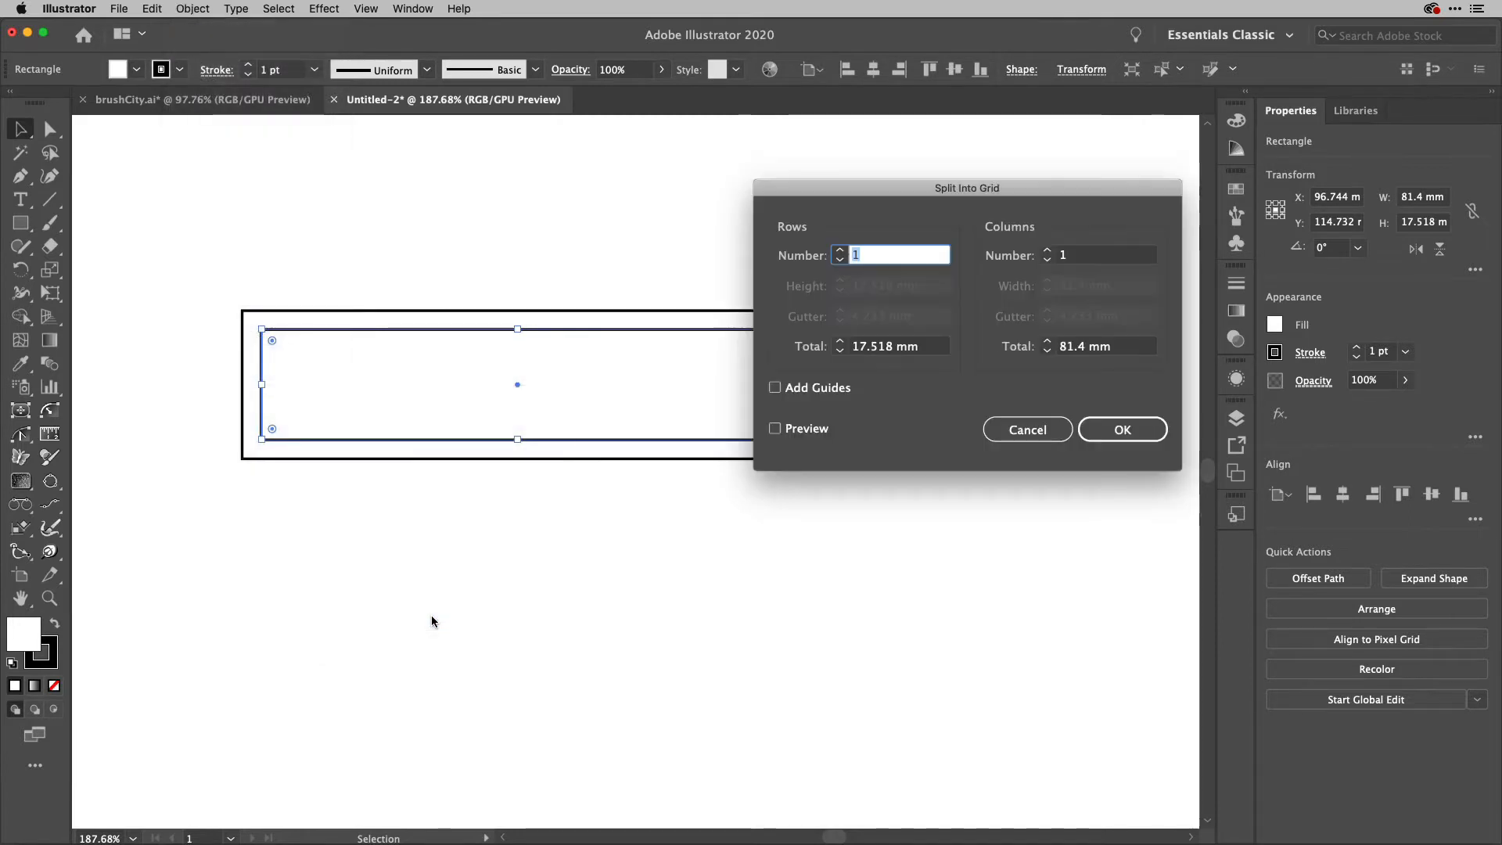
pyautogui.moveTo(924, 194); pyautogui.dragTo(1069, 230)
pyautogui.click(944, 466)
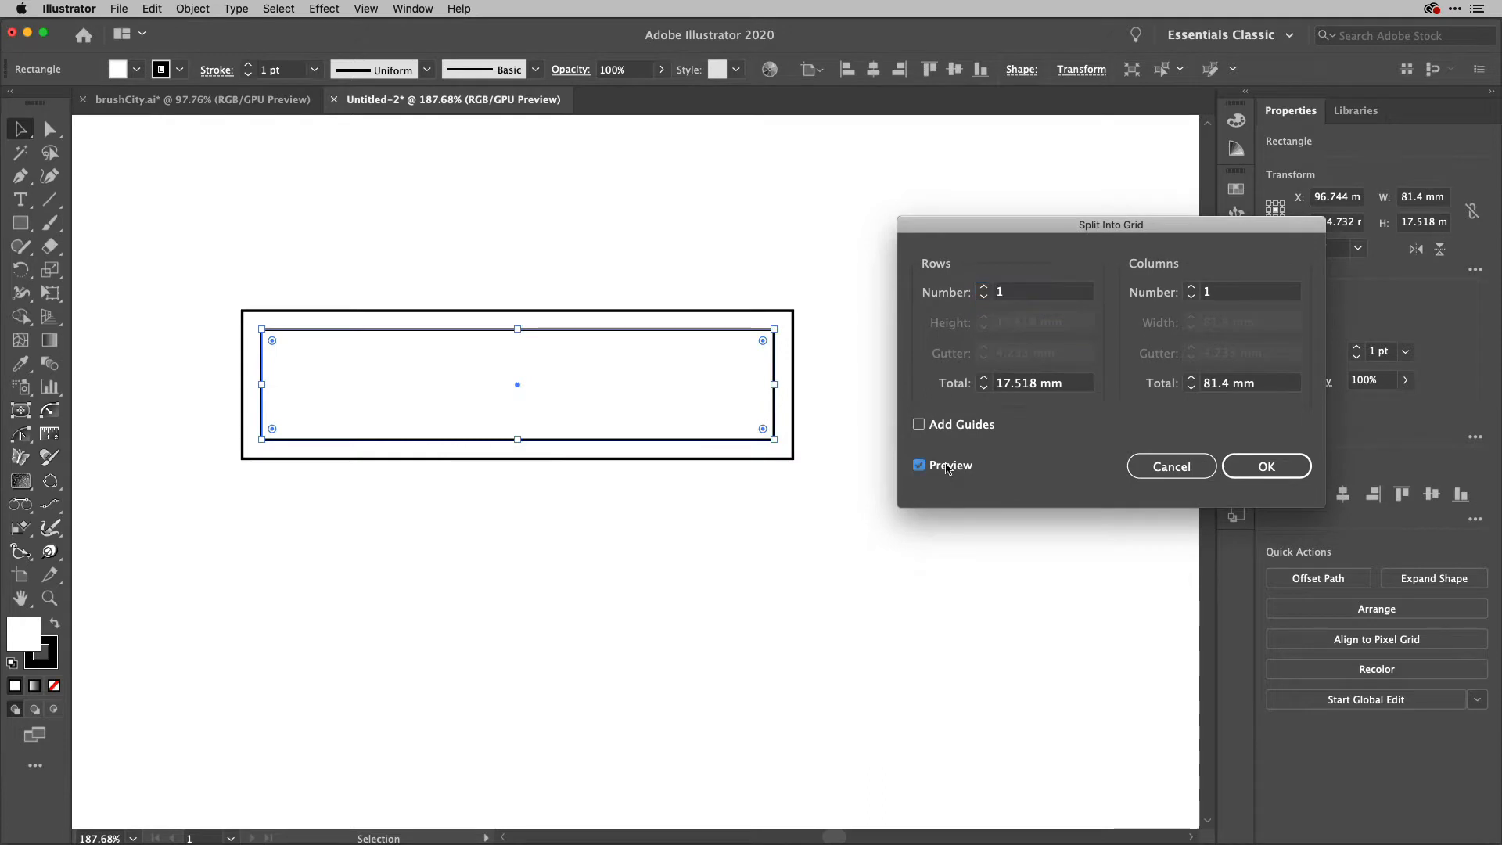
pyautogui.click(1026, 297)
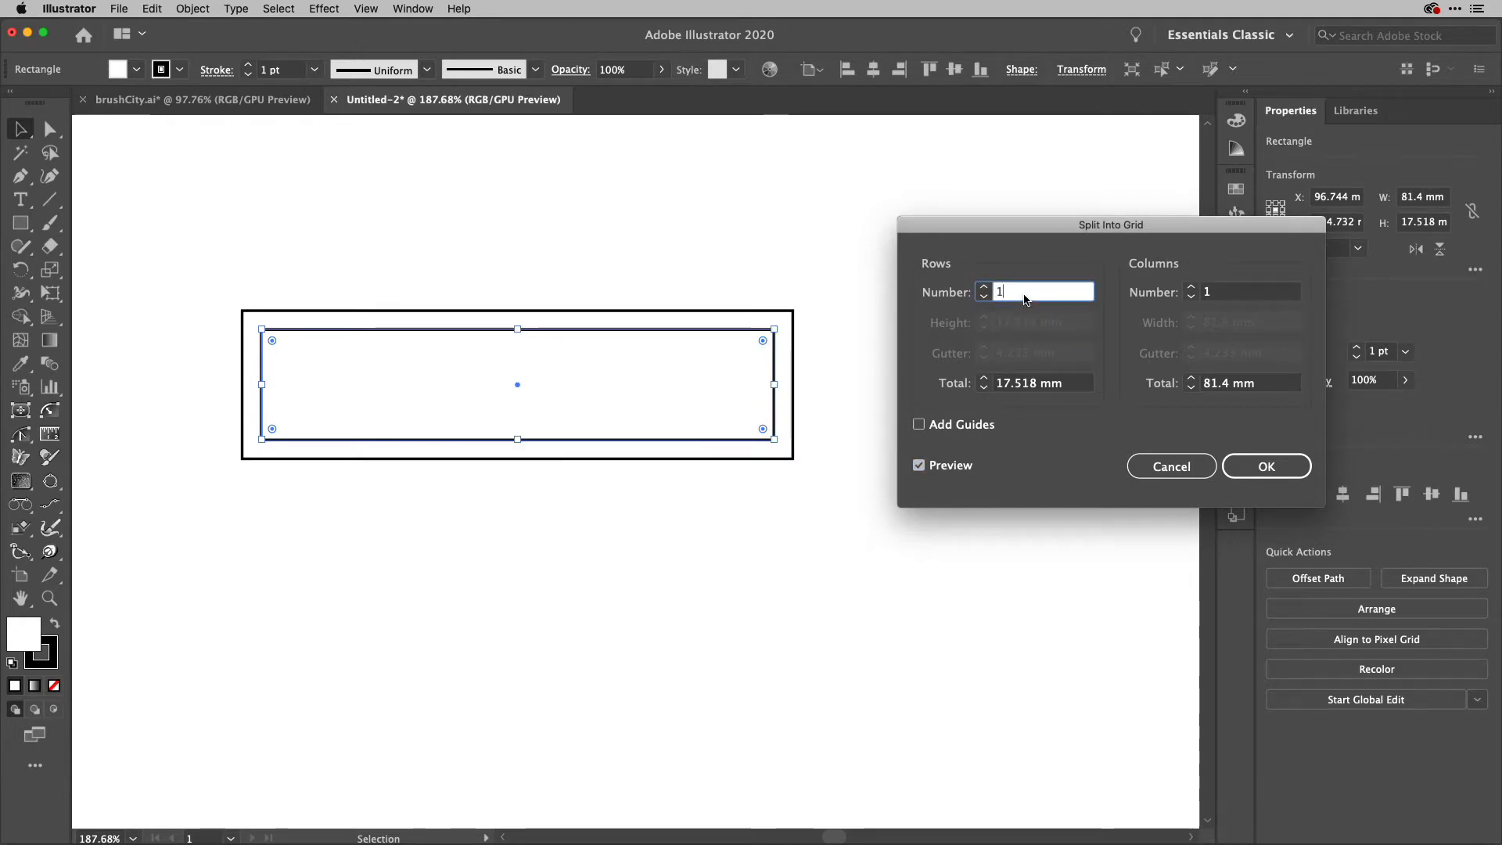
pyautogui.press('Up')
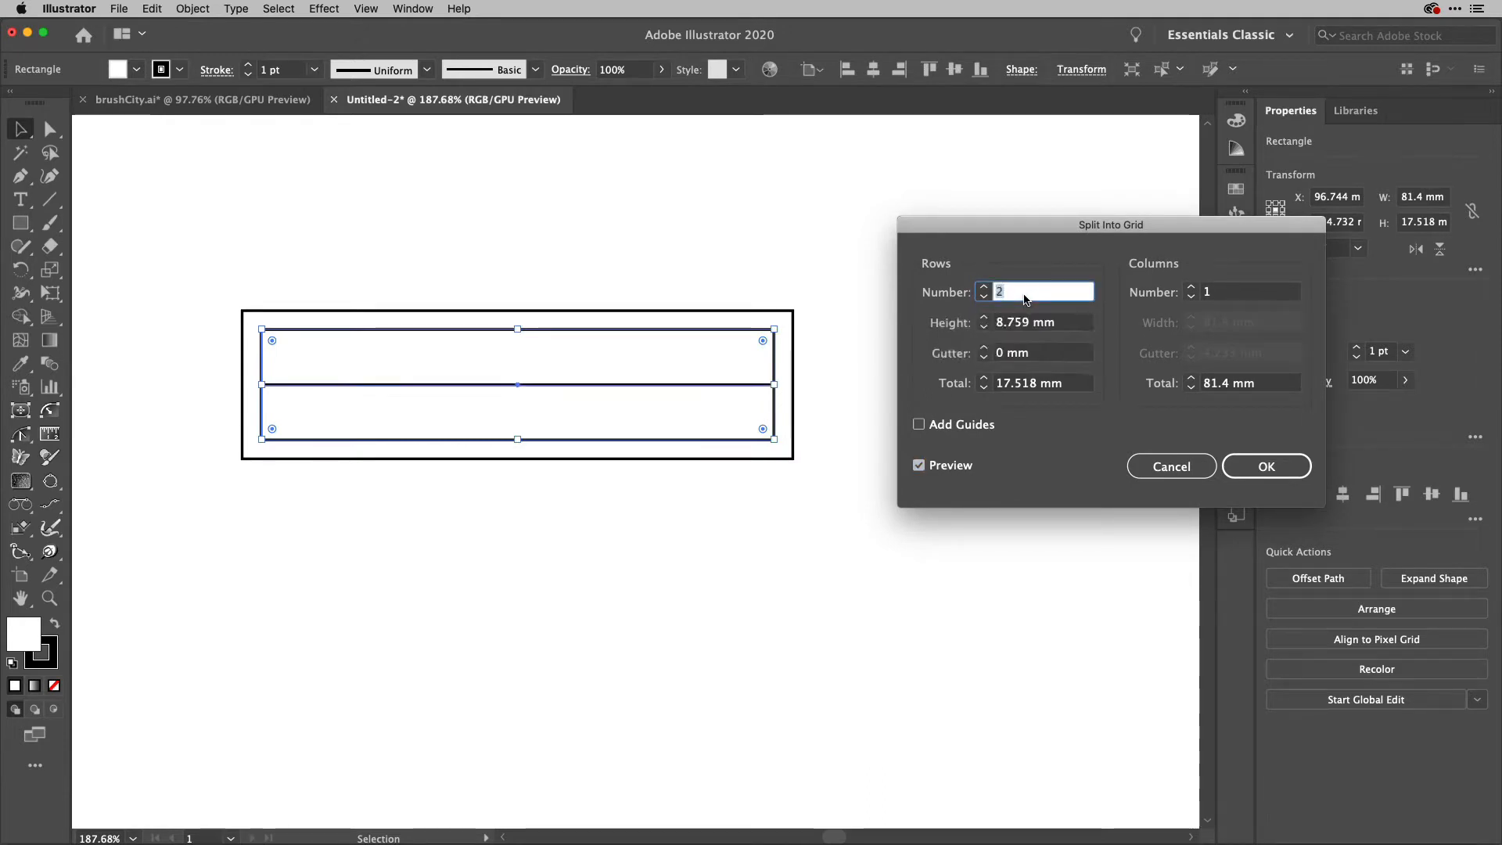
pyautogui.press('Up')
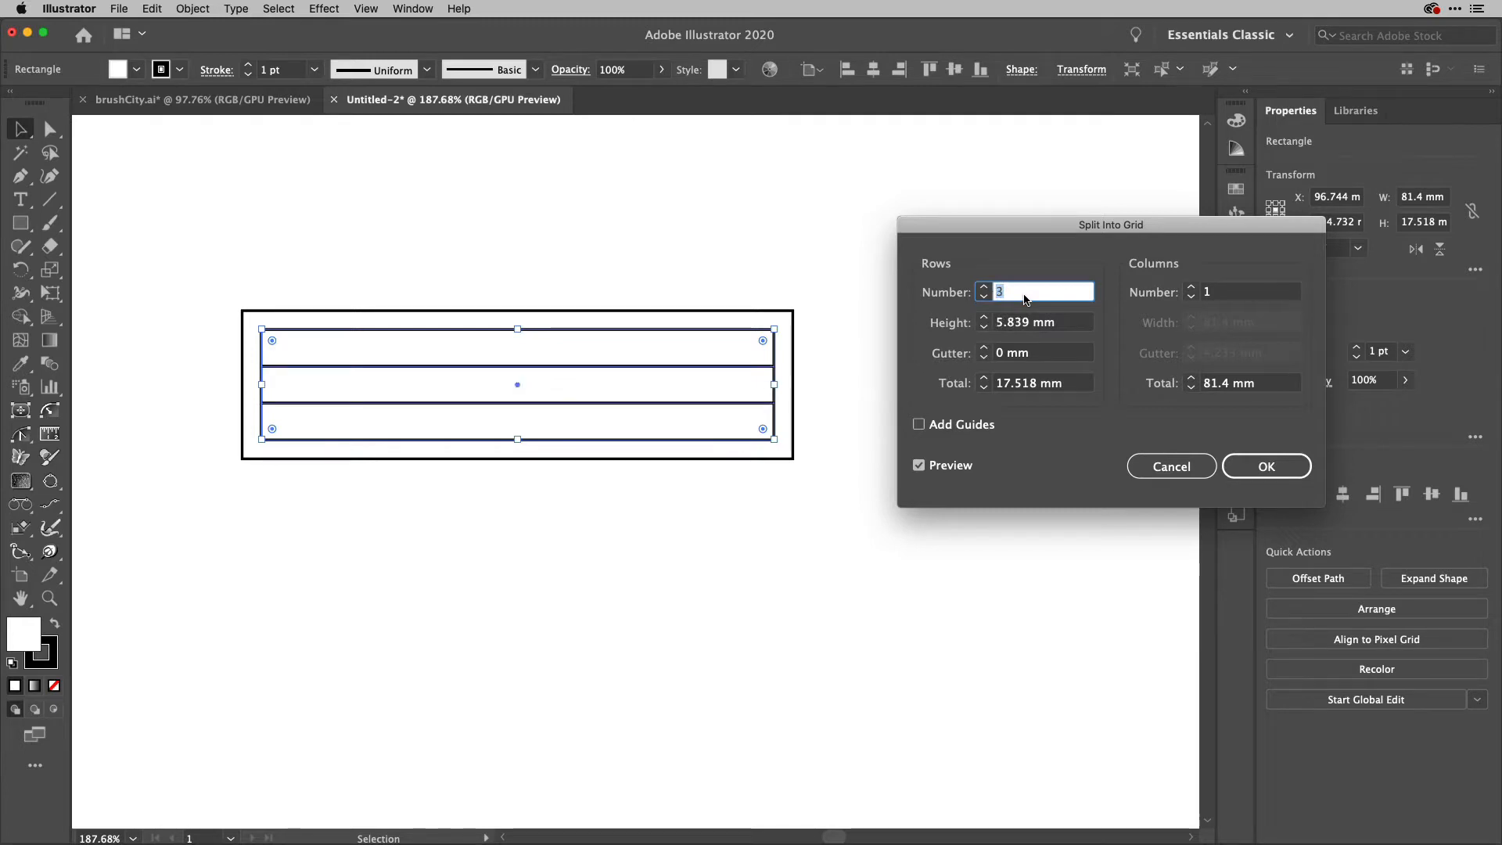
pyautogui.click(1027, 354)
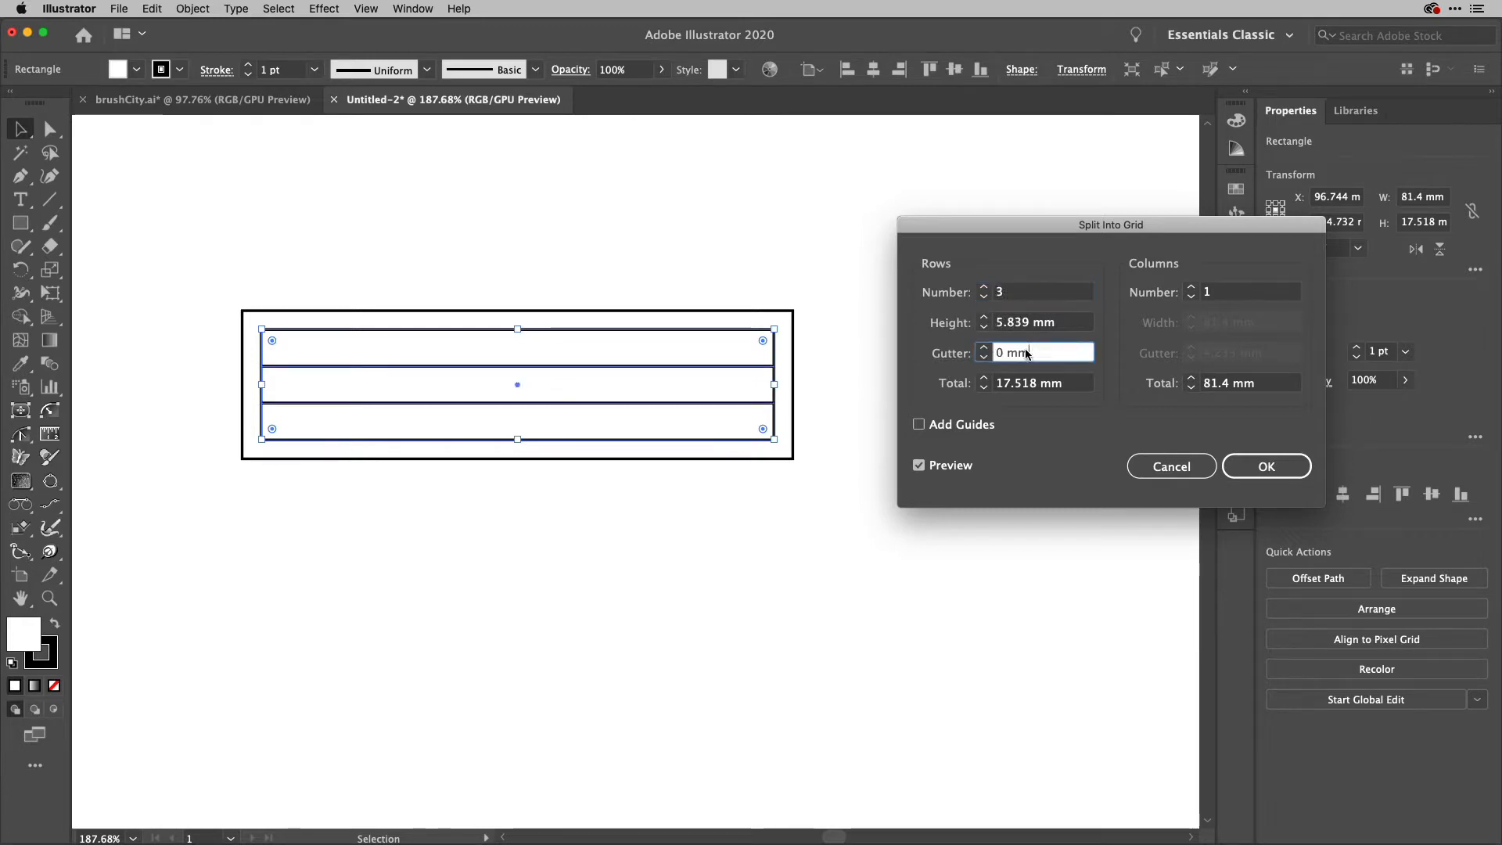
pyautogui.press('Up')
pyautogui.press('Up')
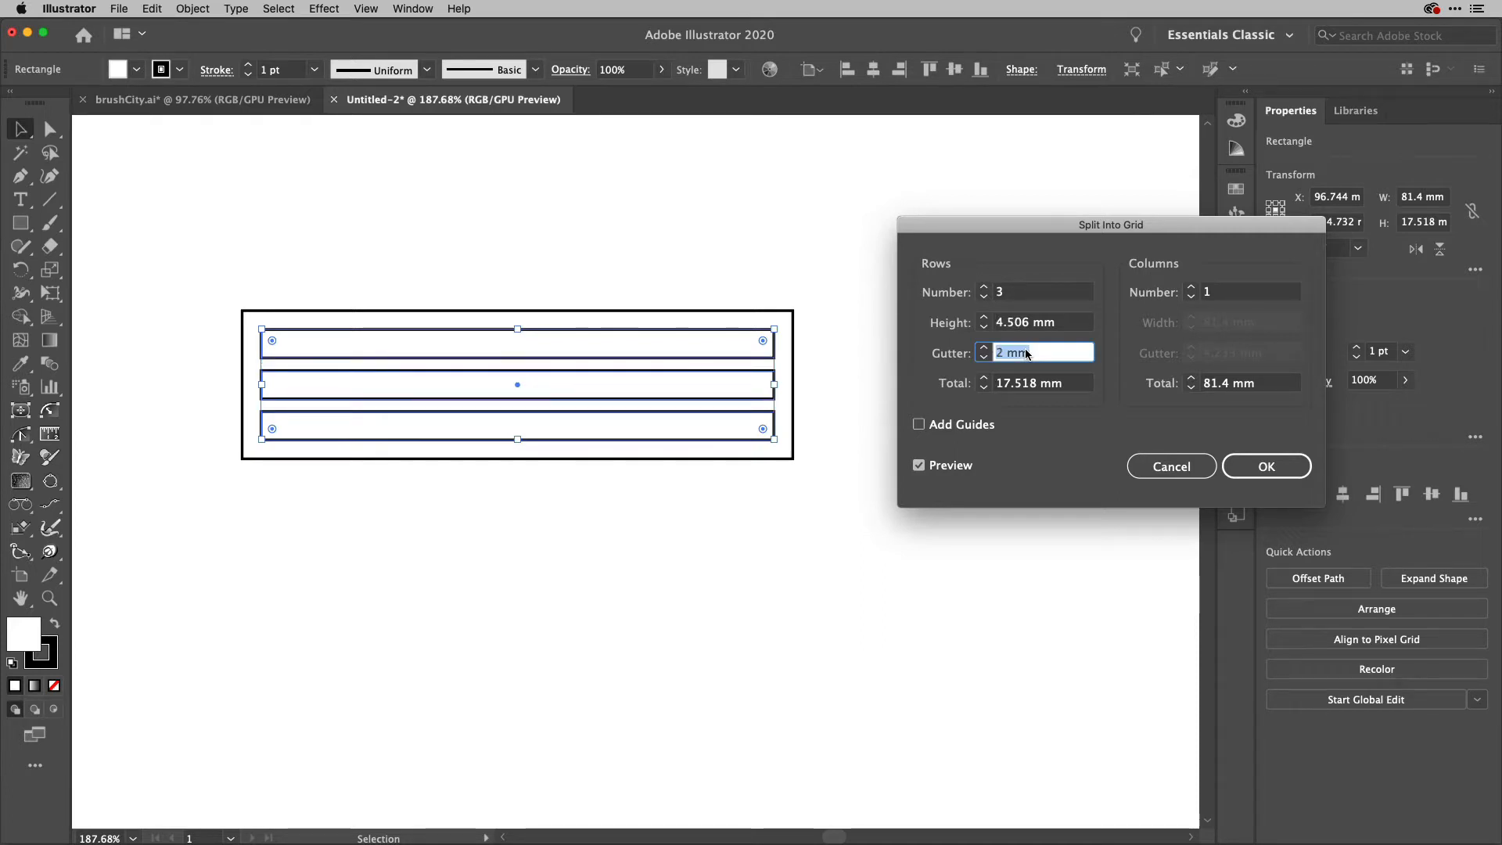
# Set the number of grid columns to 13
pyautogui.click(1228, 297)
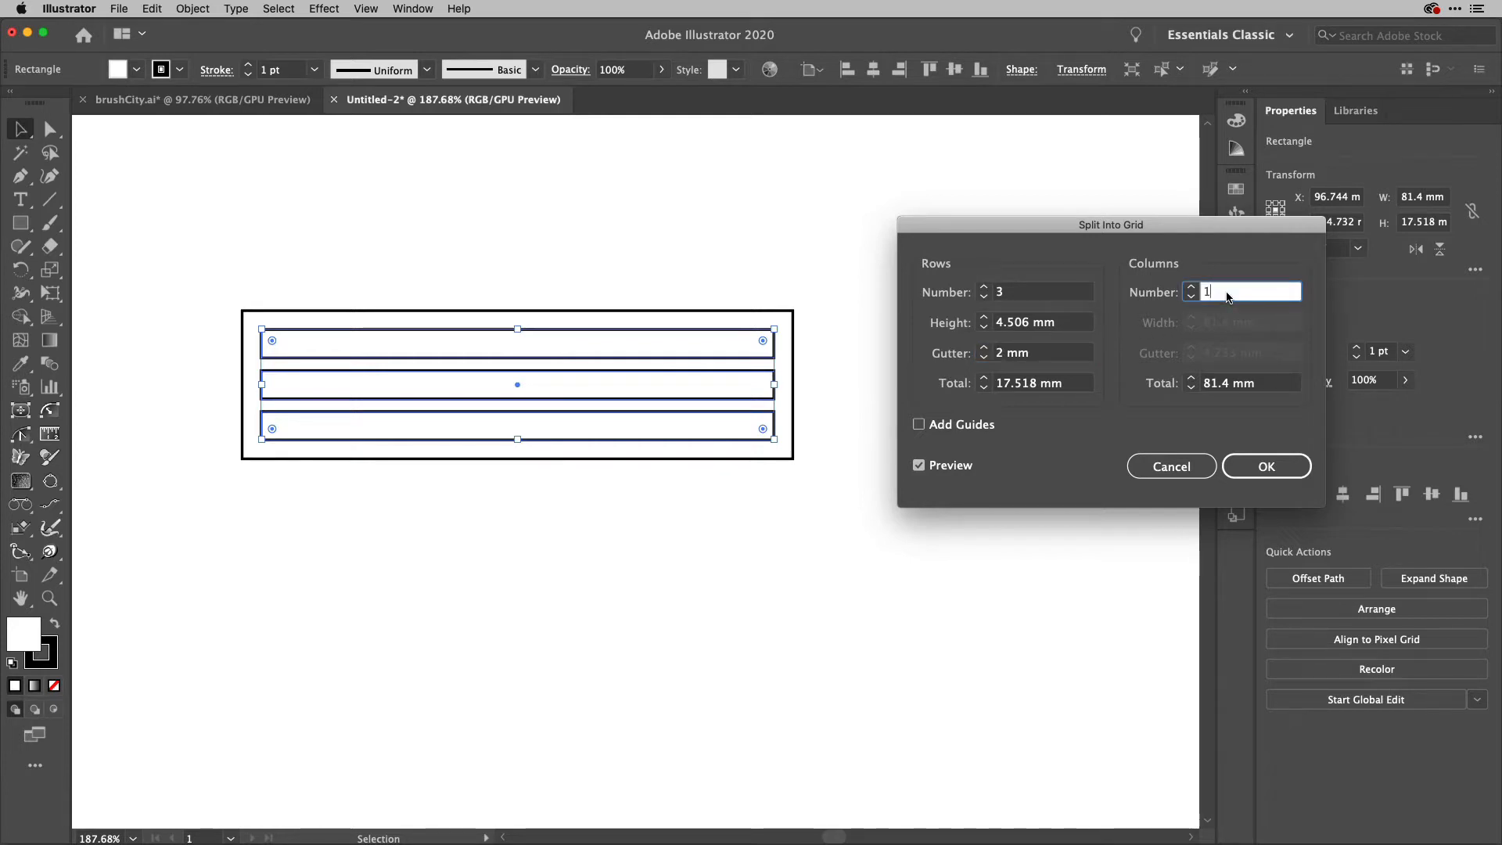
pyautogui.press('Up')
pyautogui.press('Up')
pyautogui.press('Up')
pyautogui.press('Up')
pyautogui.press('Up')
pyautogui.press('Up')
pyautogui.press('Up')
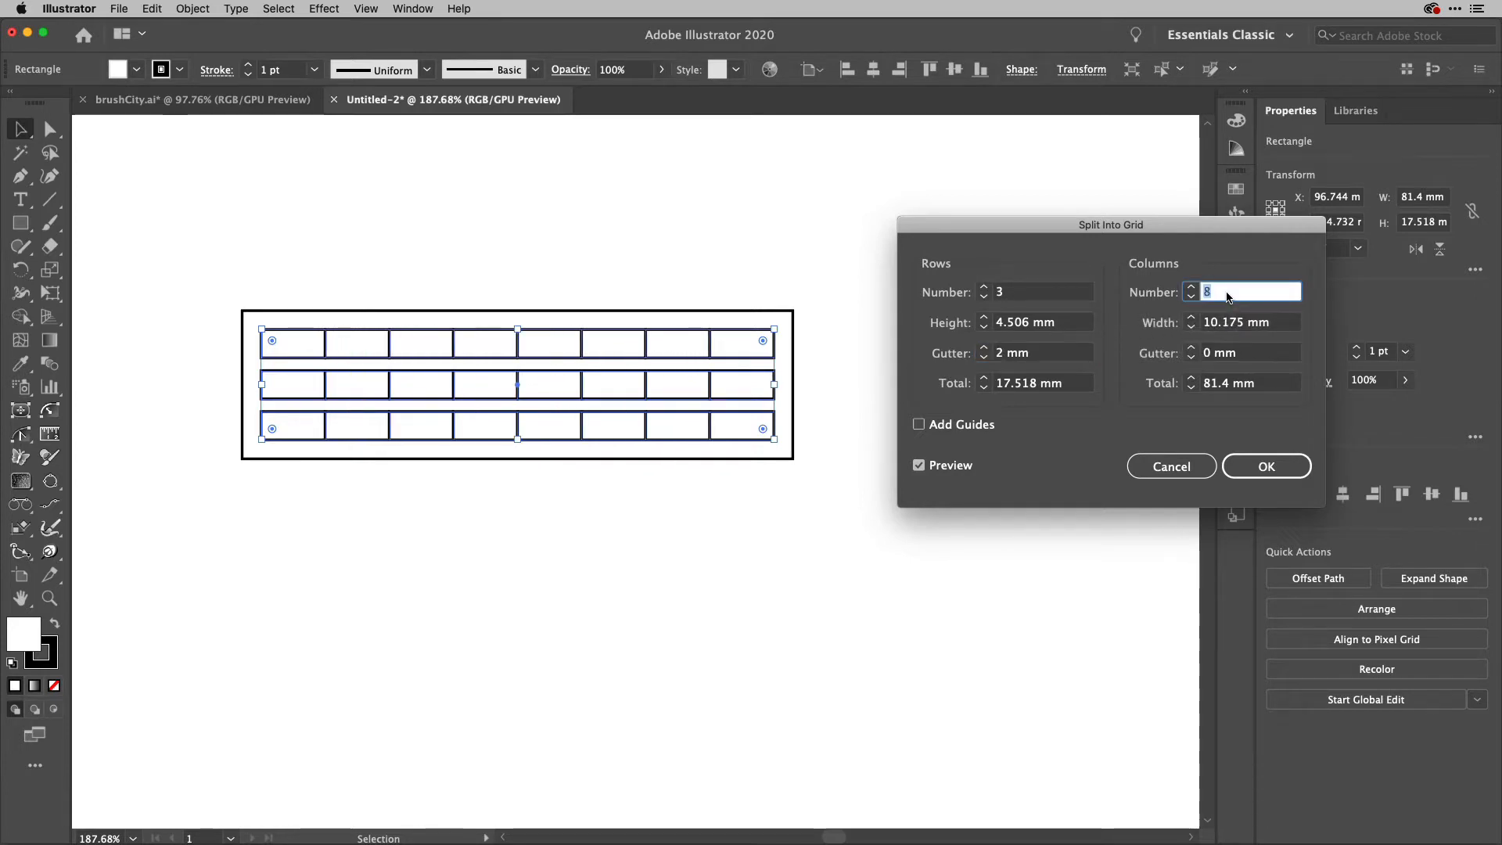
pyautogui.press('Up')
pyautogui.press('Up')
pyautogui.press('Up')
pyautogui.press('Up')
pyautogui.press('Up')
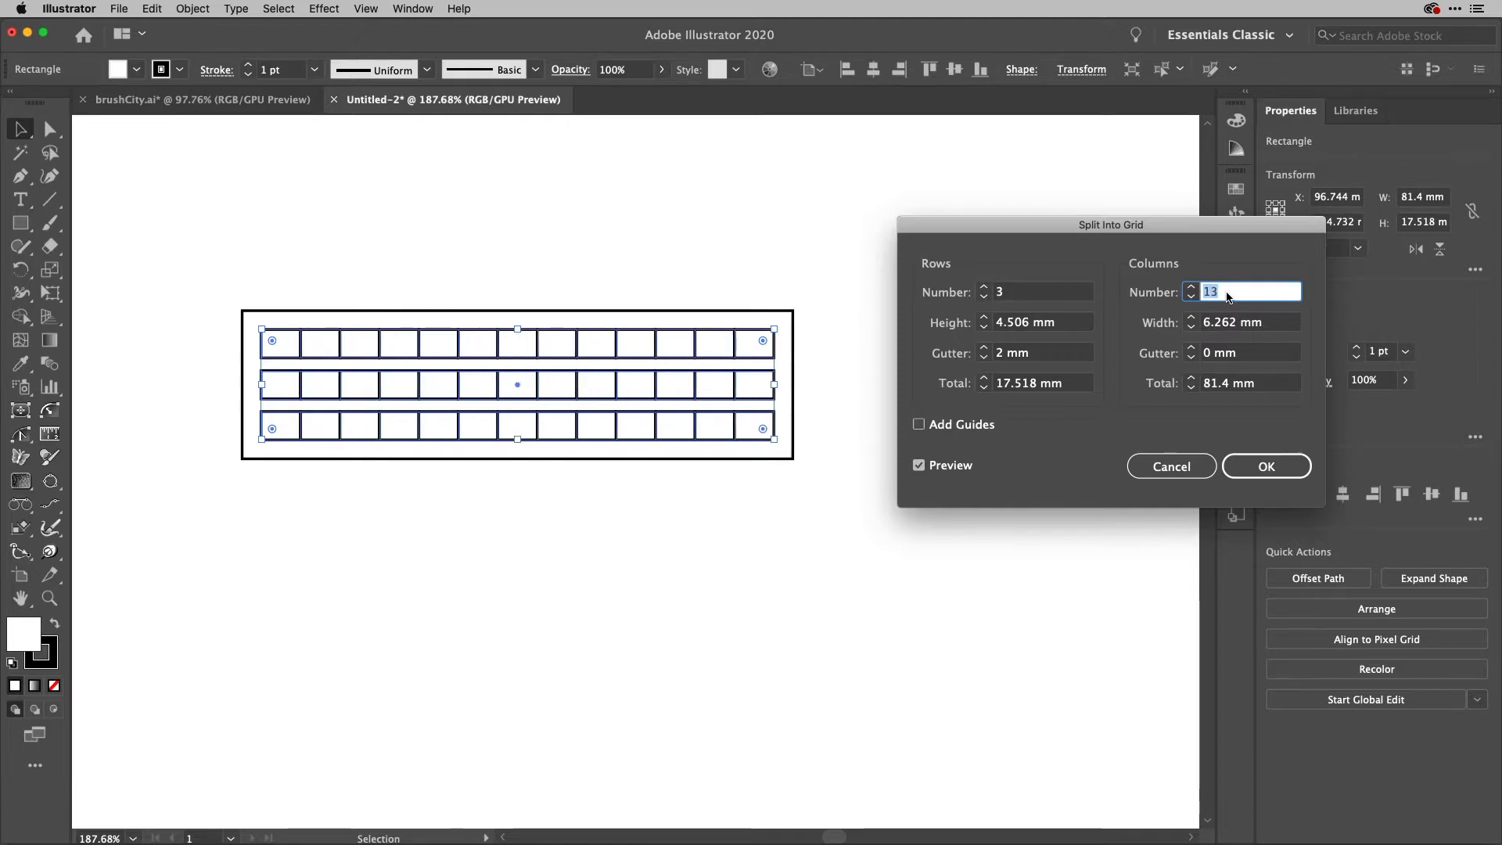
# Set the column gutter to 3 mm and apply the grid split
pyautogui.click(1256, 354)
pyautogui.press('Up')
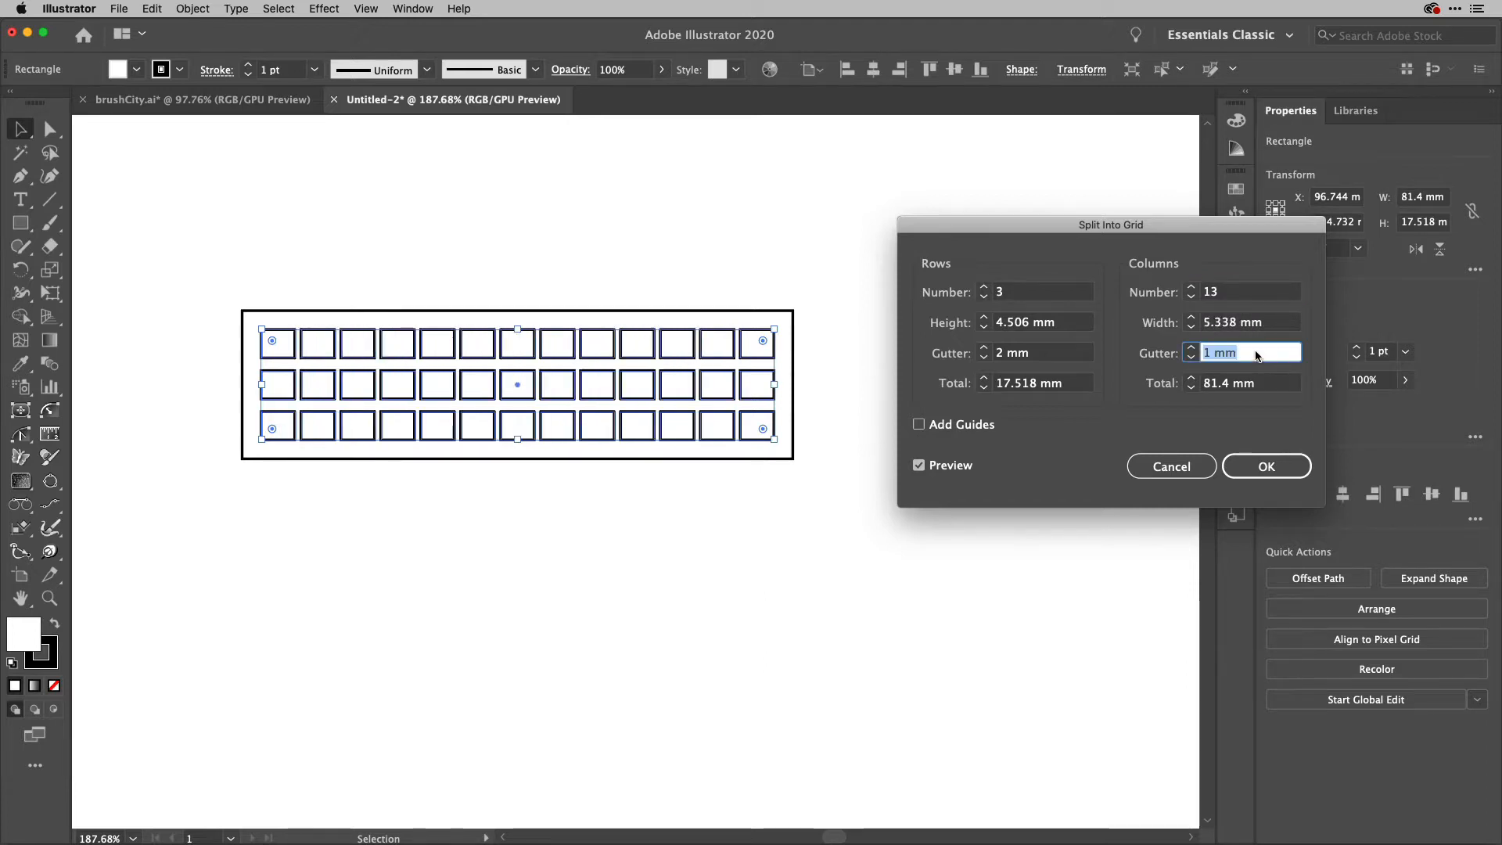
pyautogui.press('Up')
pyautogui.press('Up')
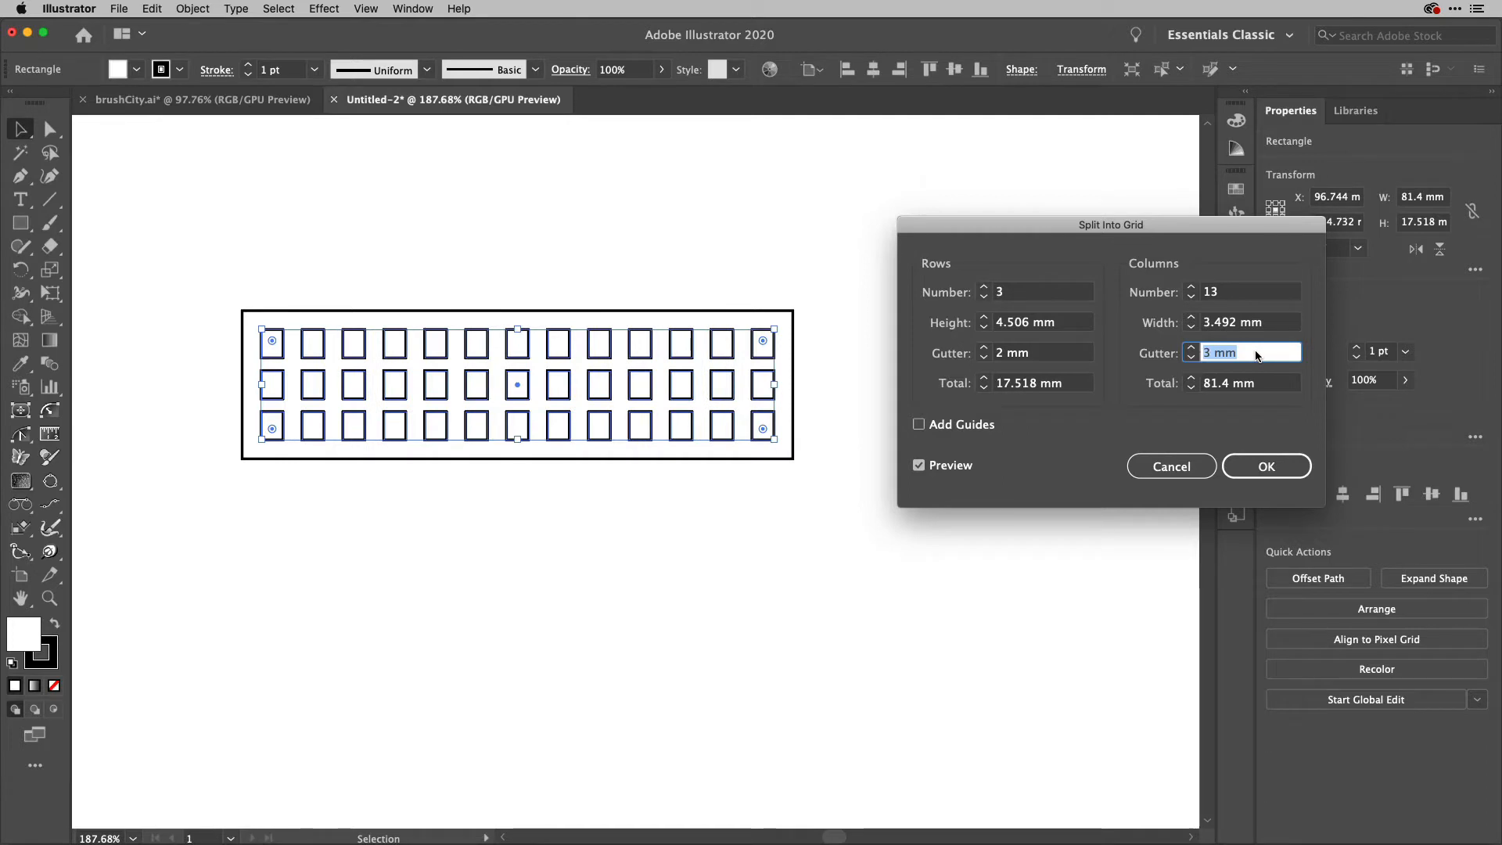
pyautogui.press('Up')
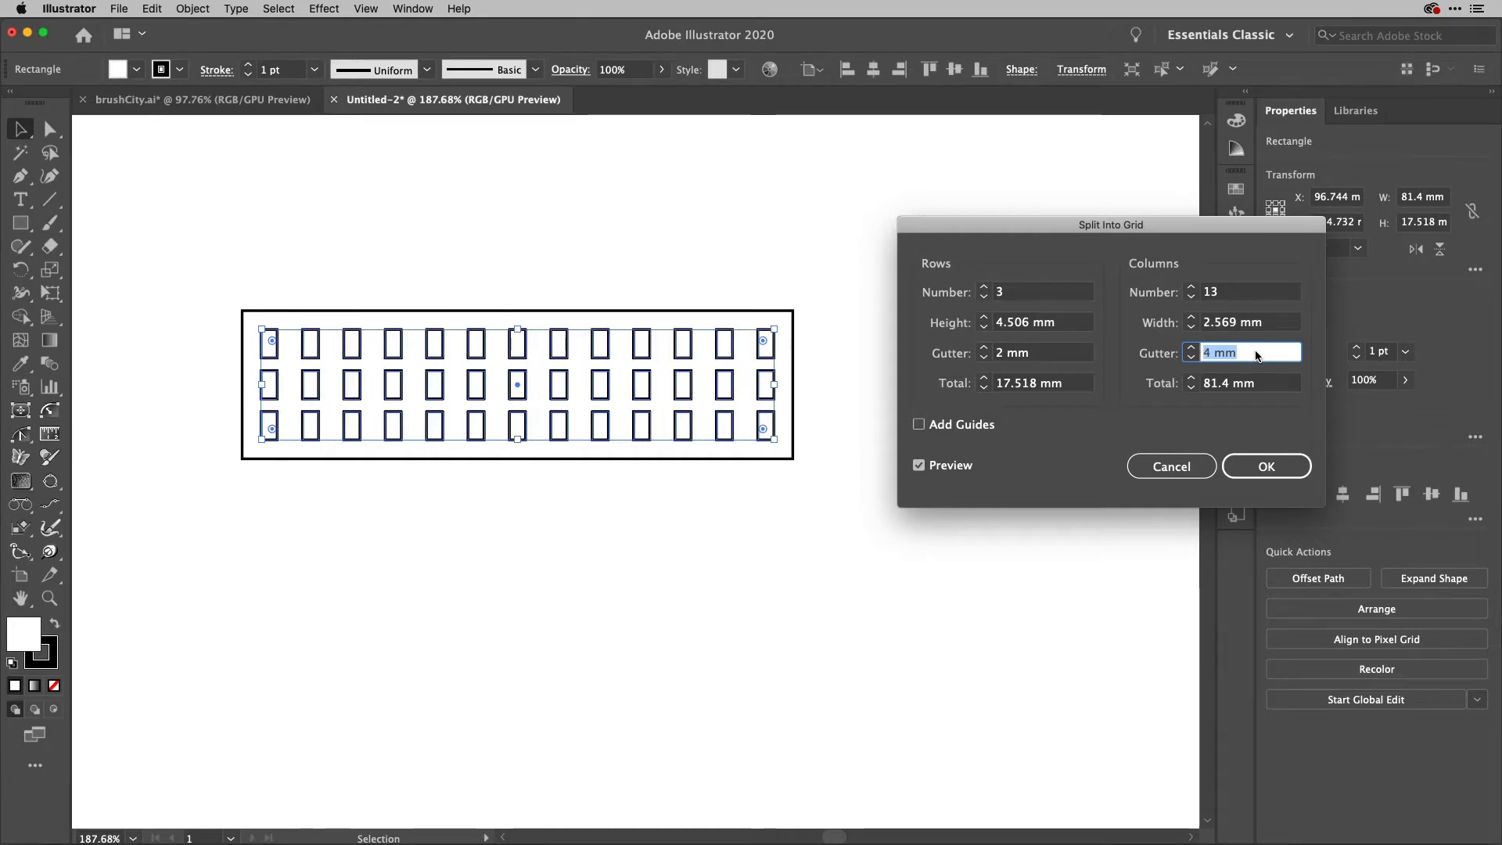
pyautogui.press('Down')
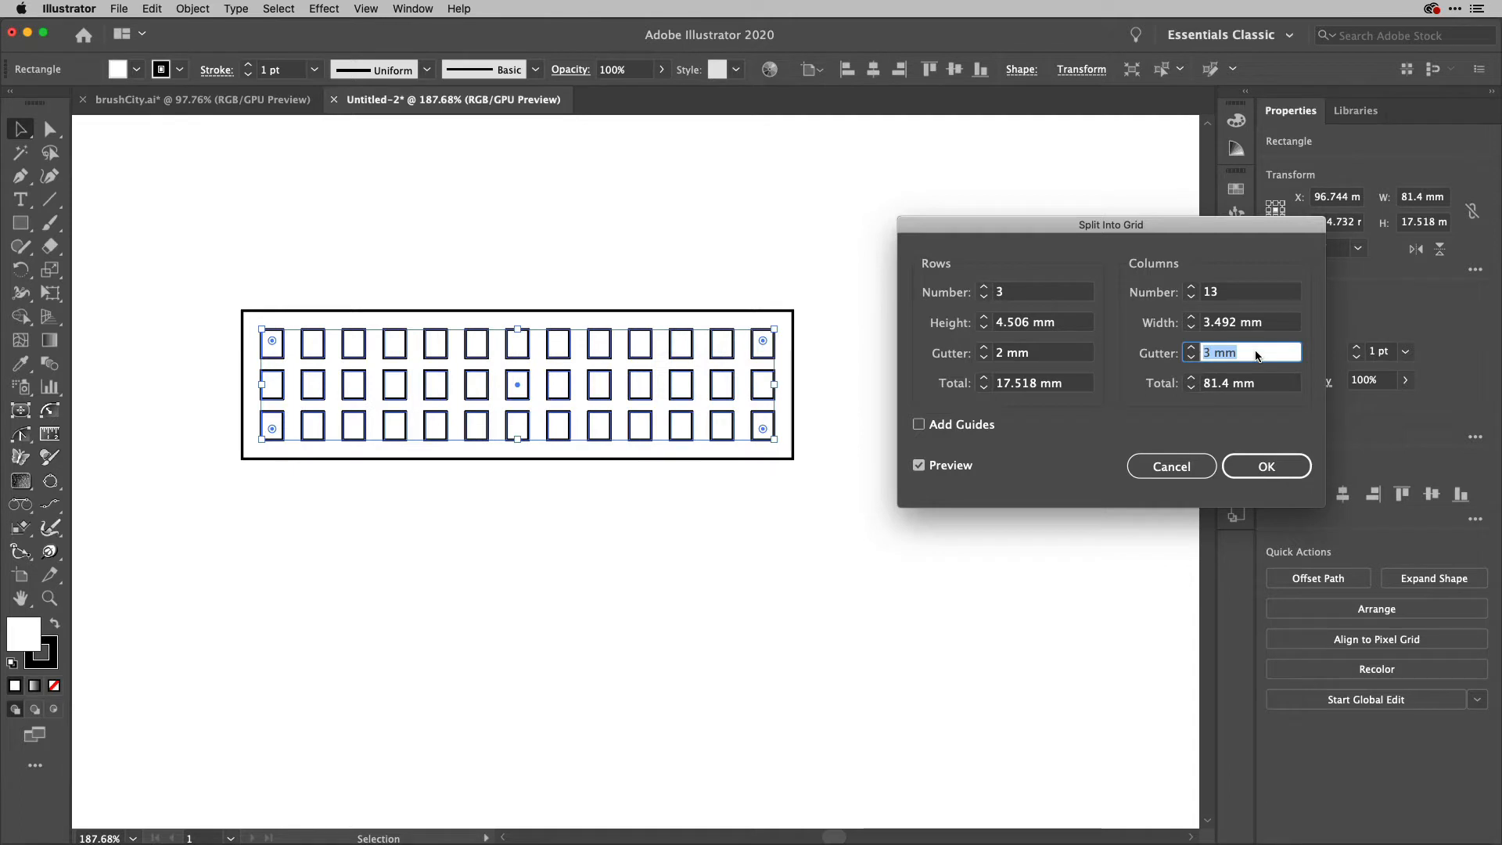
pyautogui.click(1271, 466)
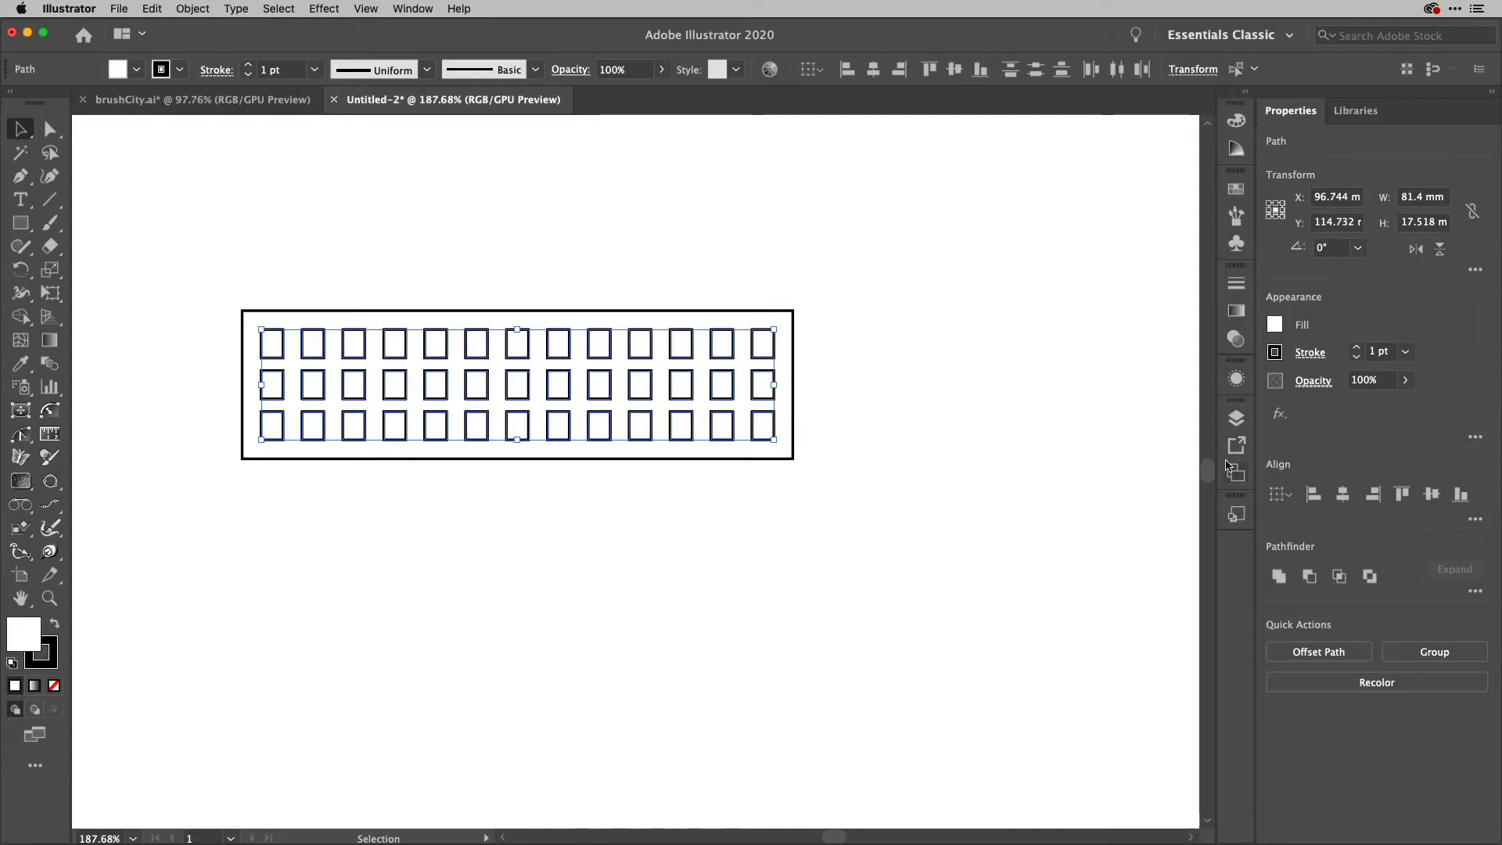
# Add a second fill to the grid cells and move it below the stroke in their appearance
pyautogui.click(1237, 380)
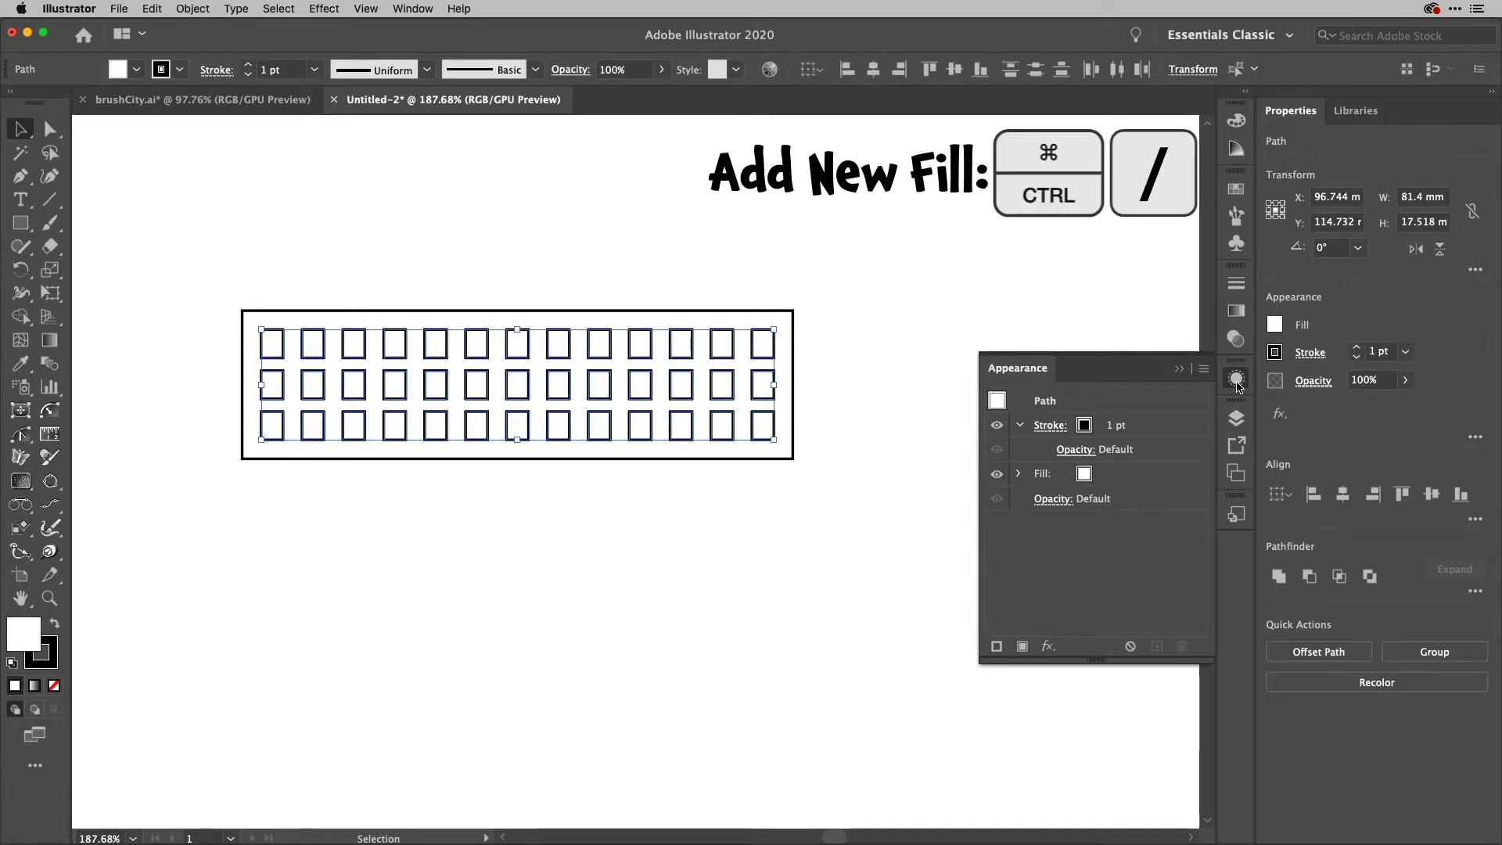
pyautogui.press('super+slash')
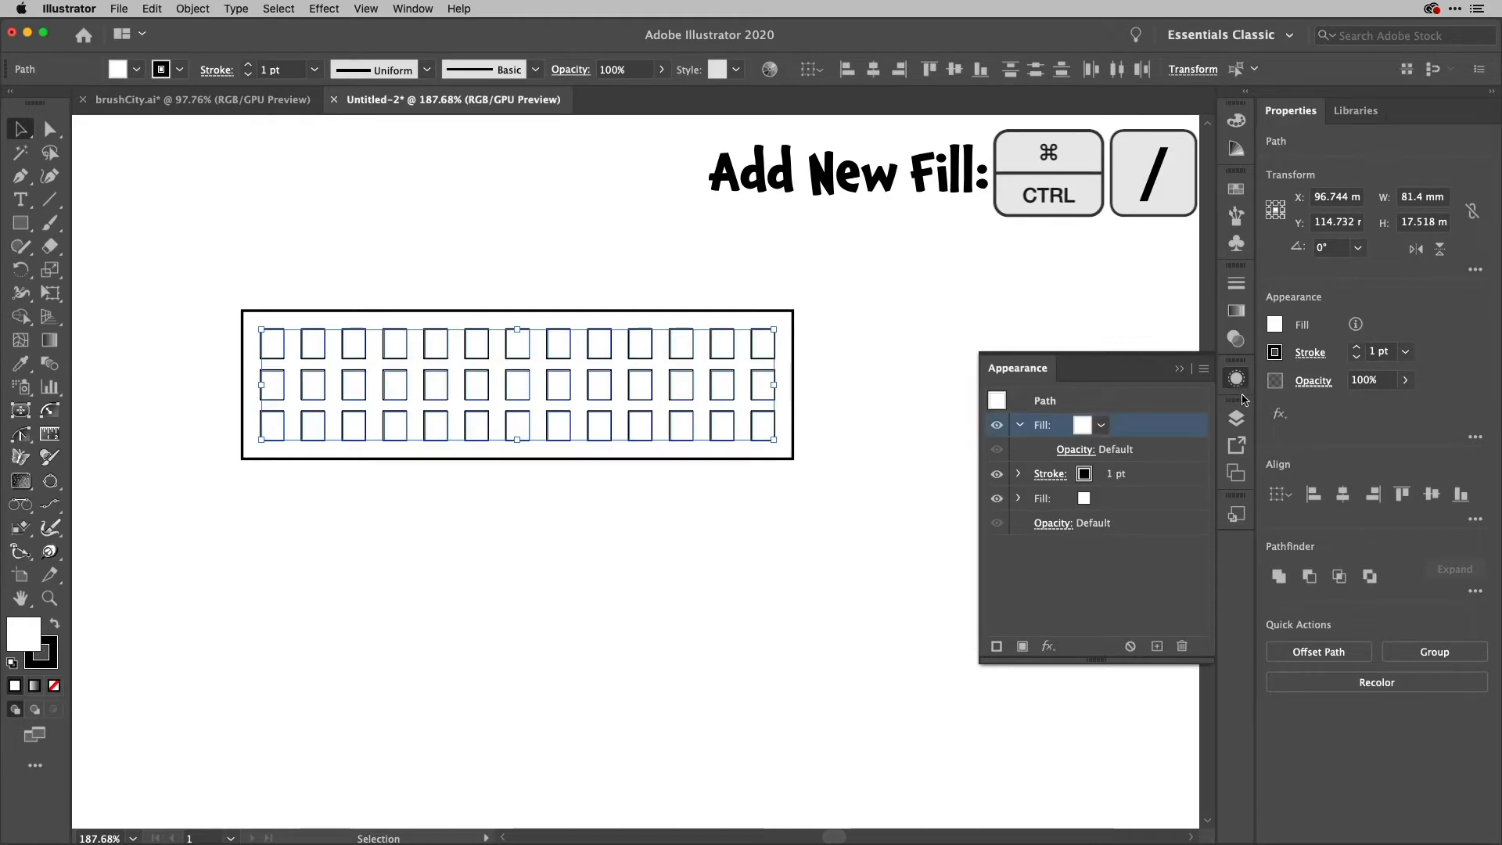
pyautogui.moveTo(1137, 421); pyautogui.dragTo(1148, 510)
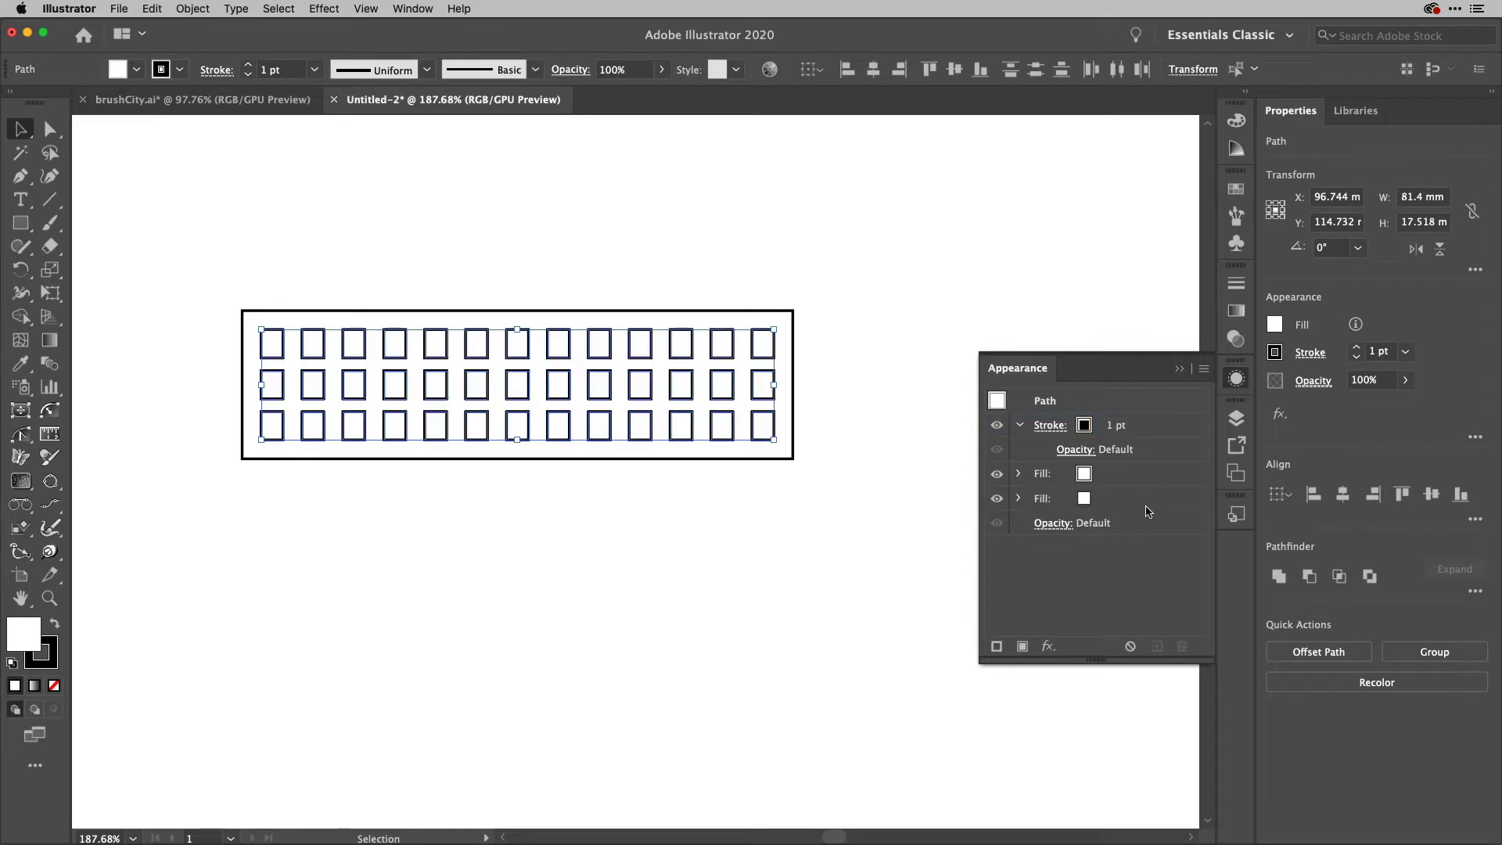
# Colour the lowest fill of the grid cells dark gray
pyautogui.click(1102, 499)
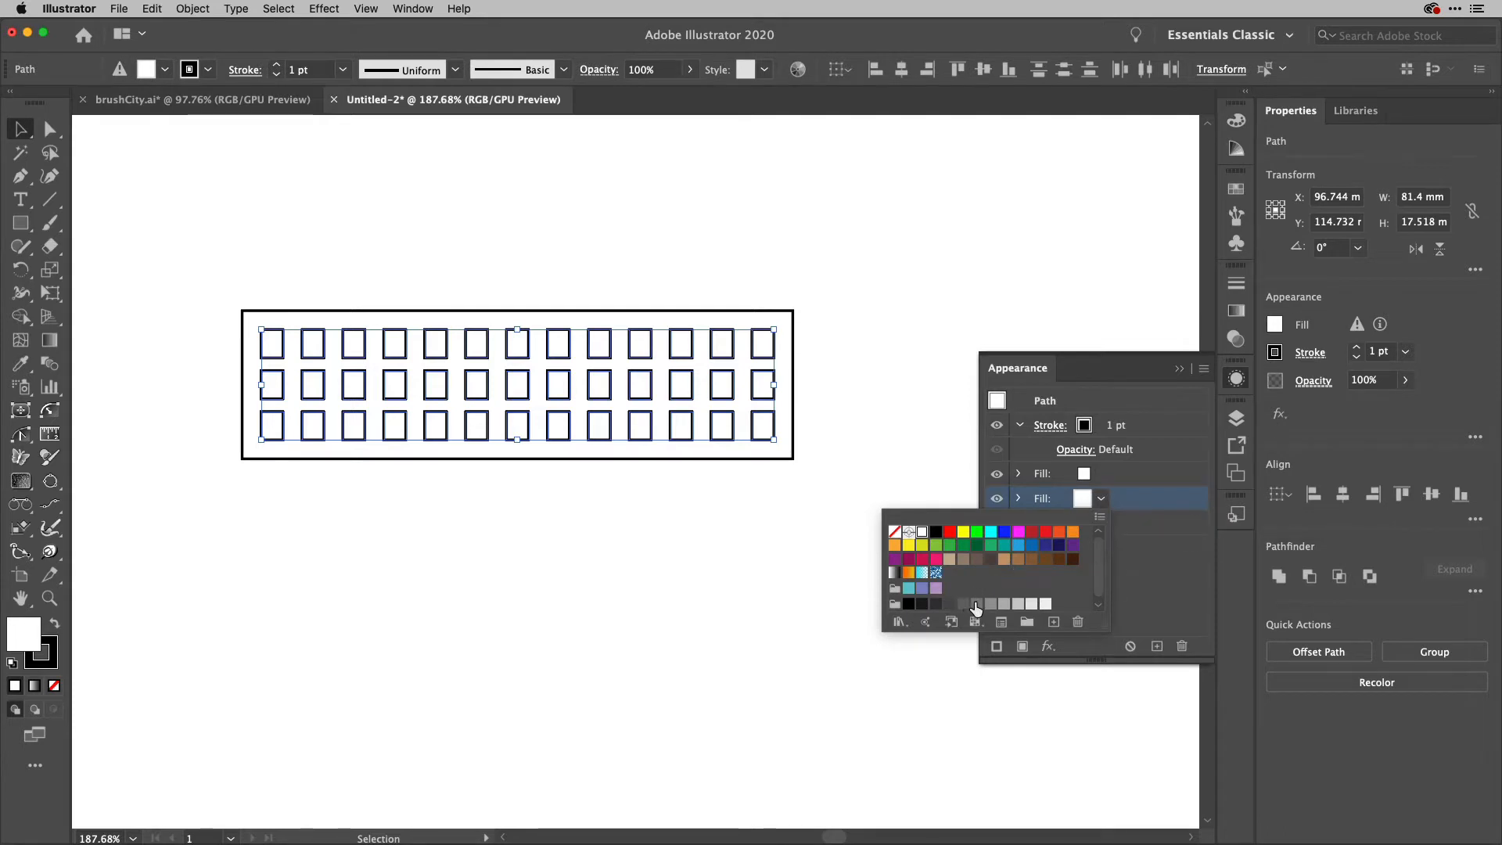
pyautogui.click(964, 606)
pyautogui.click(1128, 513)
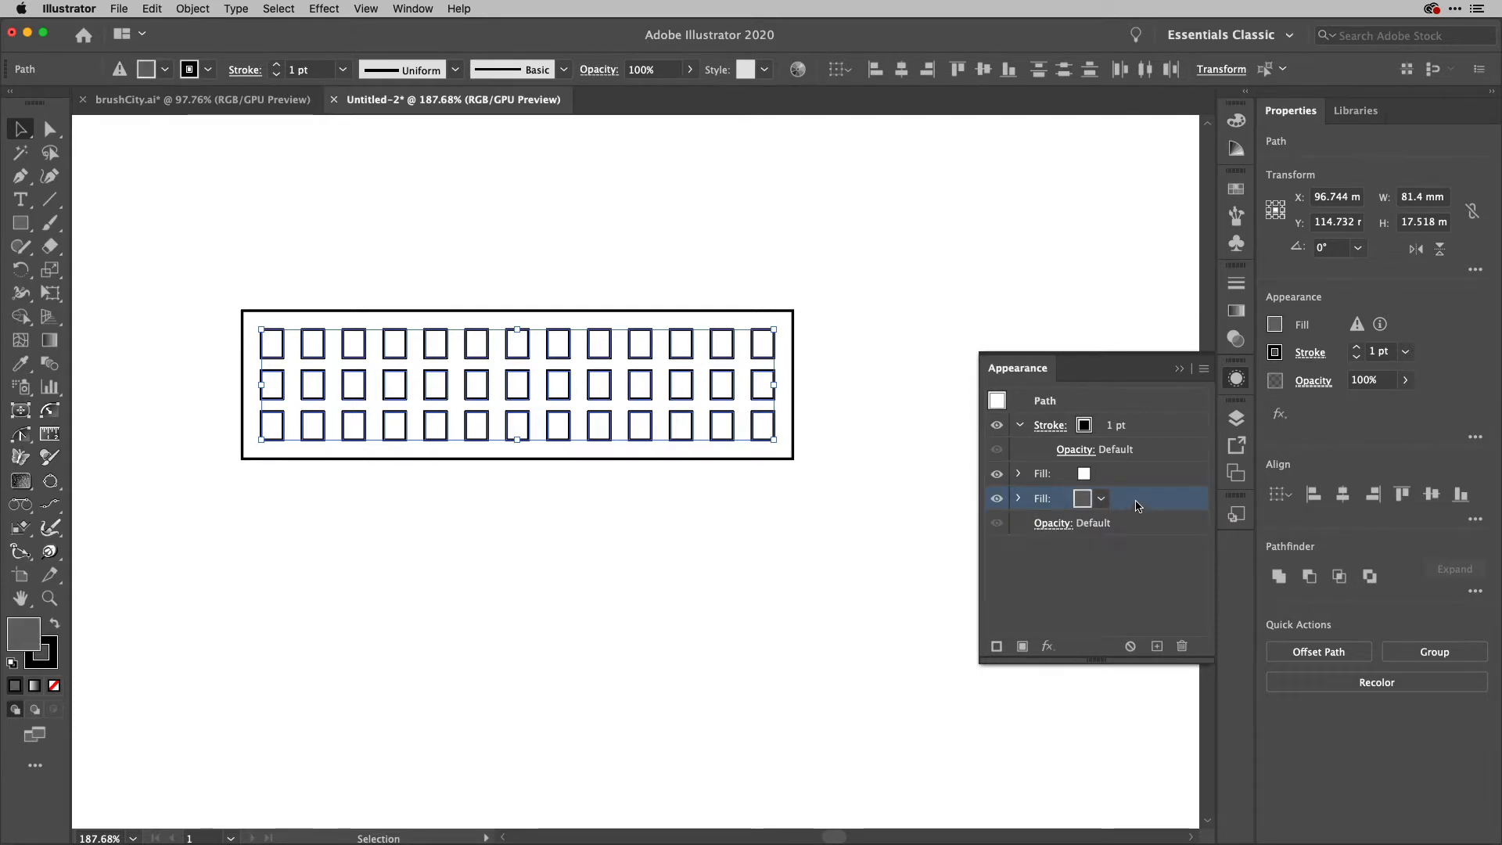
# Change the blending mode of the dark gray fill to Multiply
pyautogui.click(1018, 500)
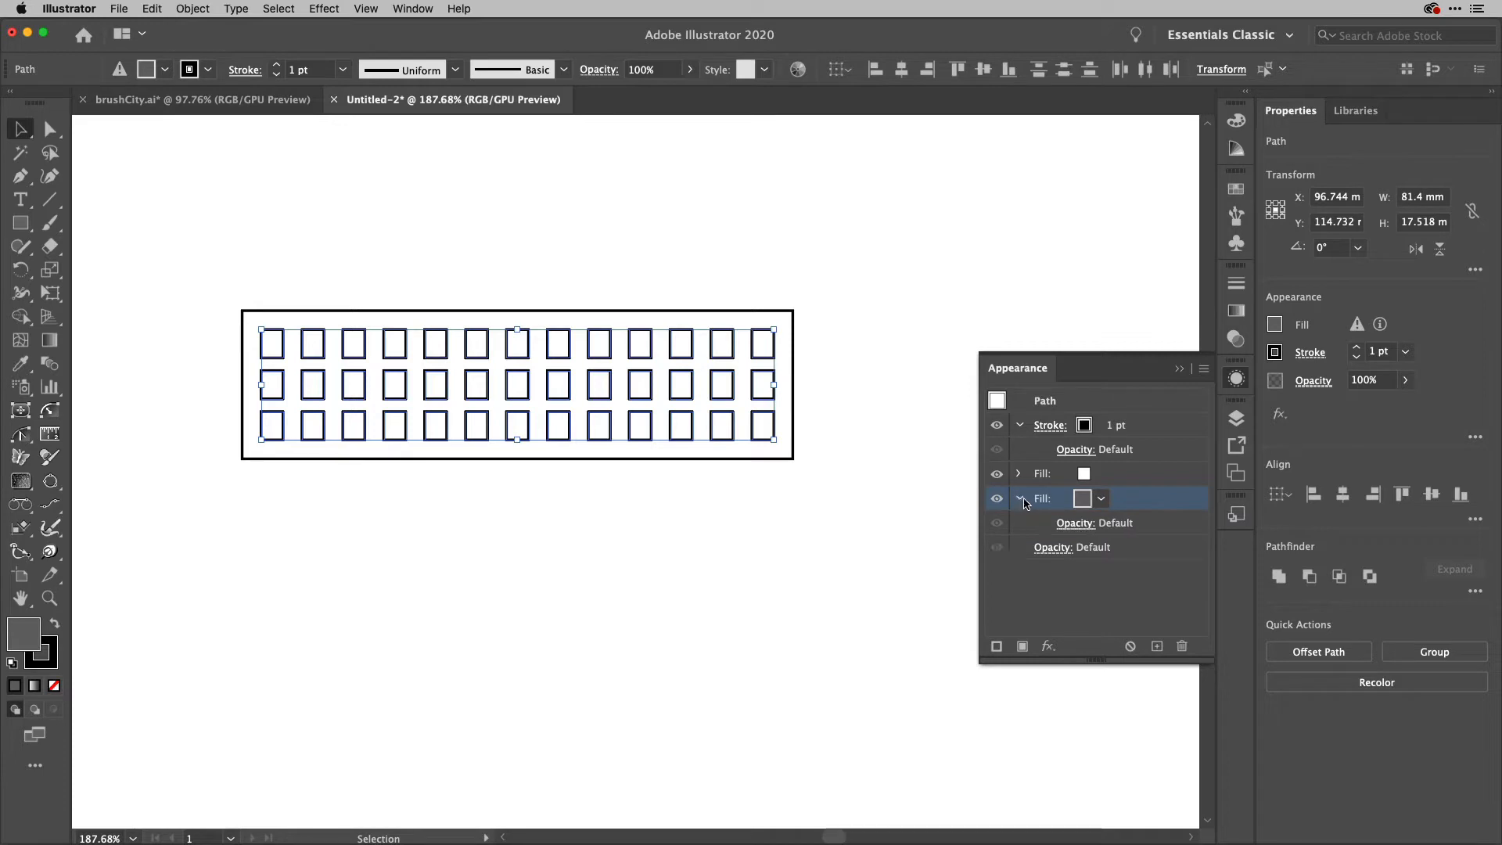
pyautogui.click(1077, 524)
pyautogui.click(958, 562)
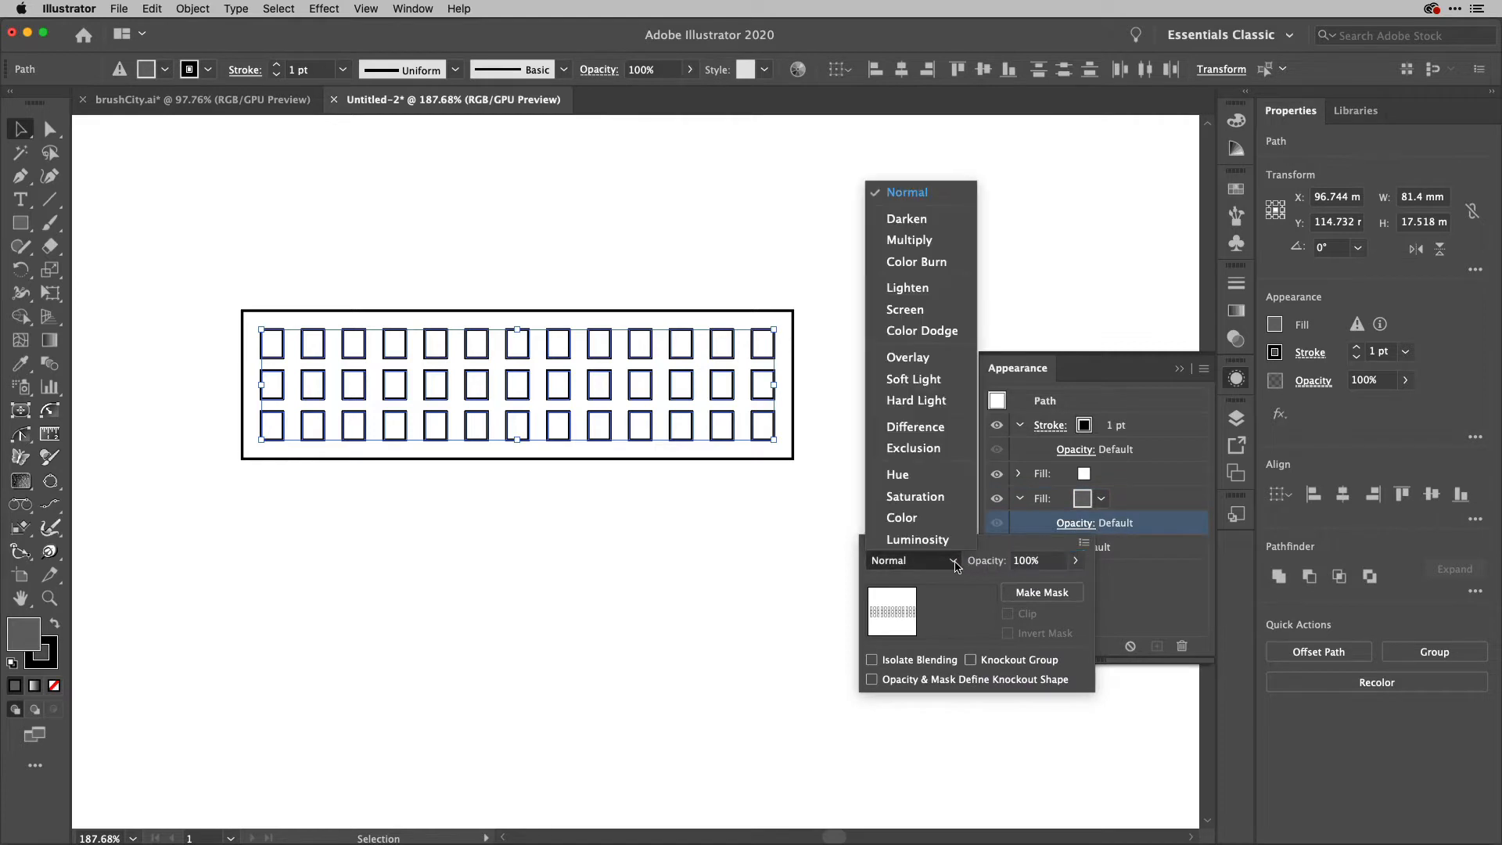
pyautogui.click(933, 247)
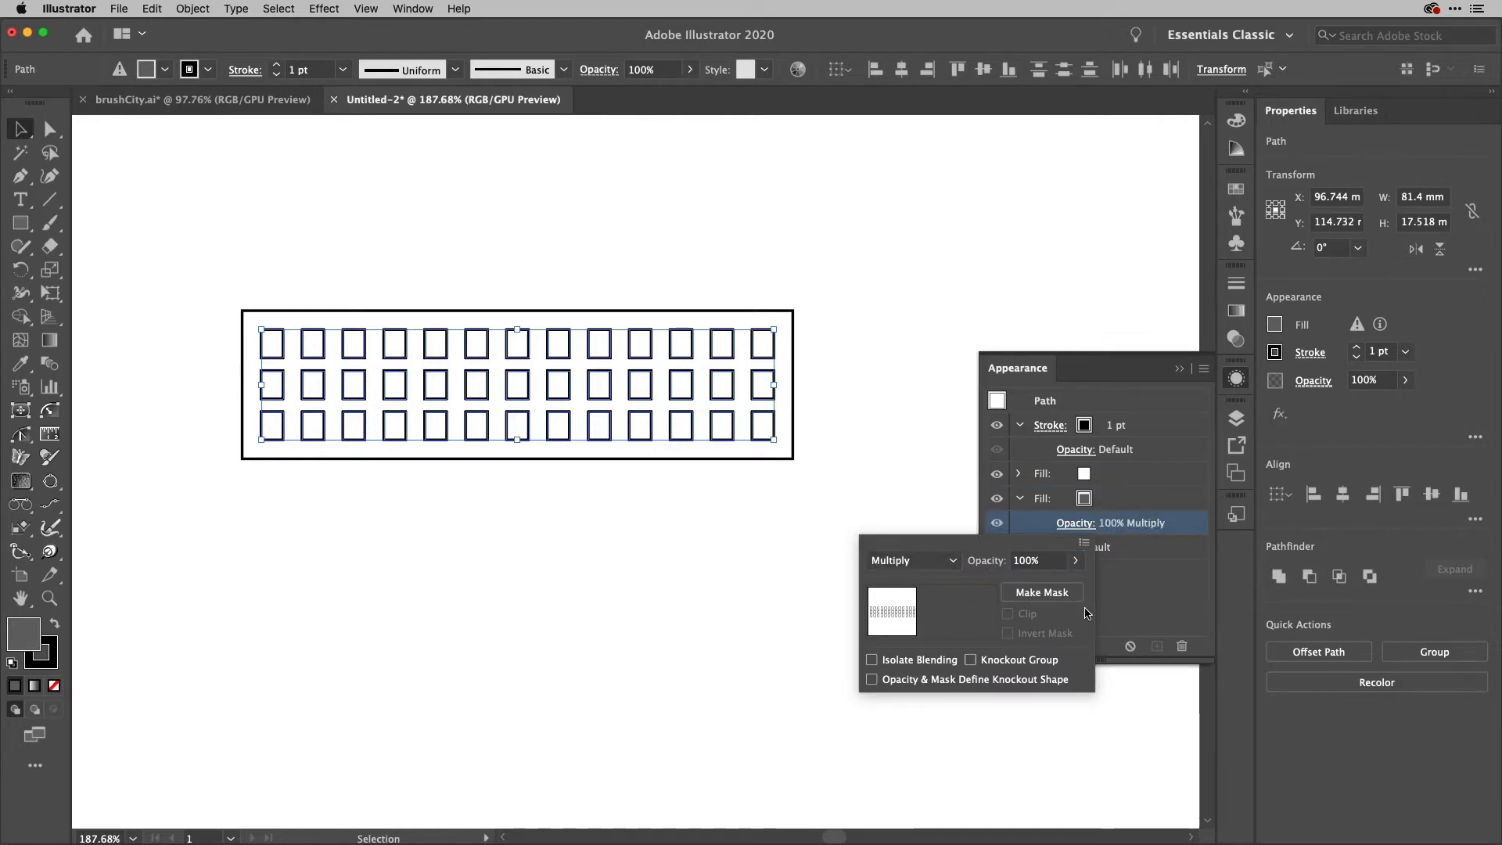
# Lower the opacity of the dark gray Multiply fill to 31%
pyautogui.click(1076, 560)
pyautogui.moveTo(1071, 587); pyautogui.dragTo(1022, 588)
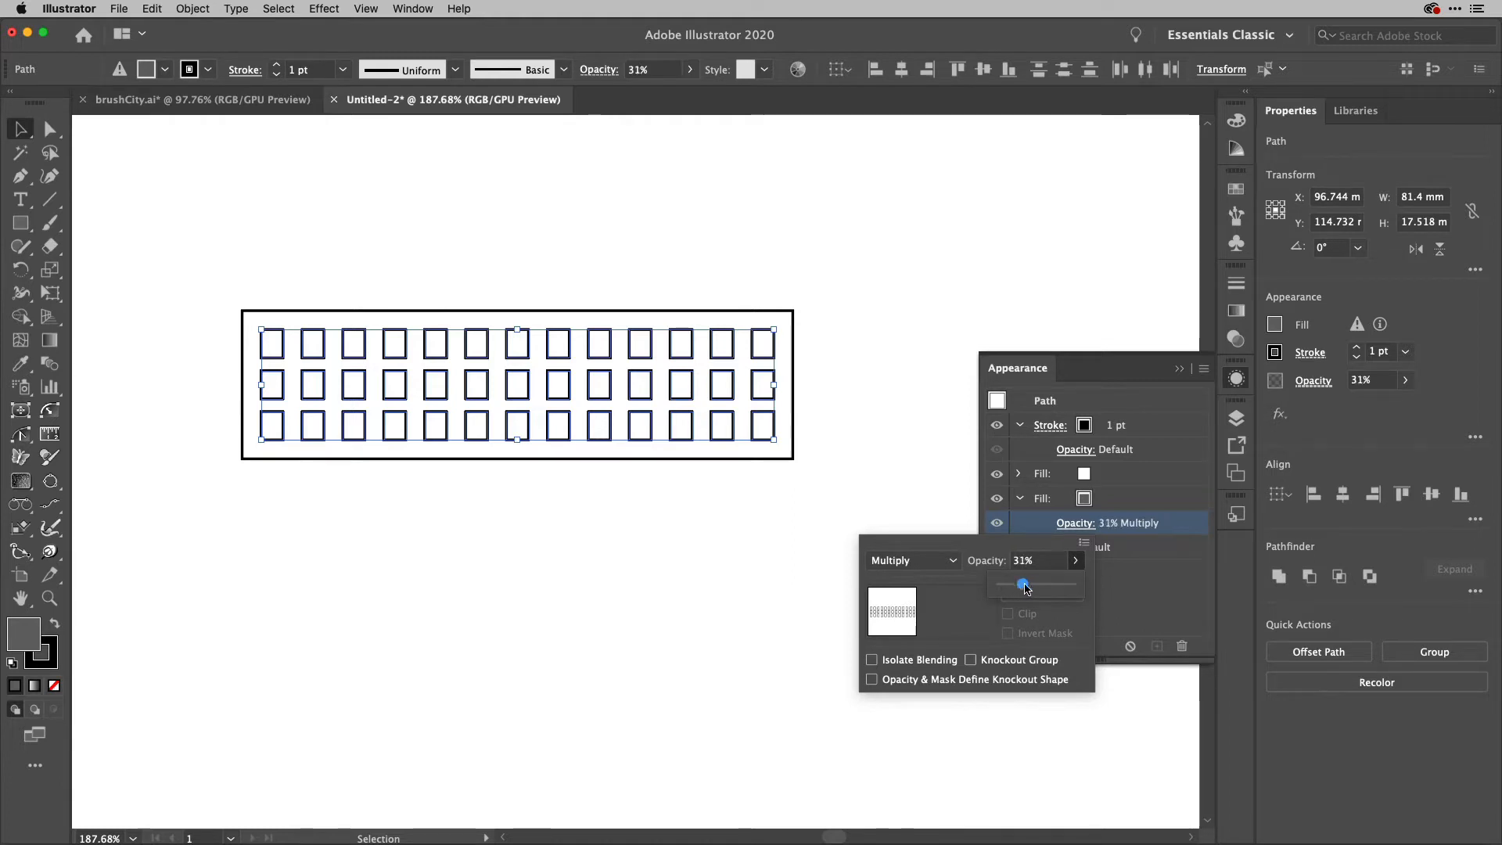
pyautogui.click(1131, 591)
pyautogui.click(1132, 591)
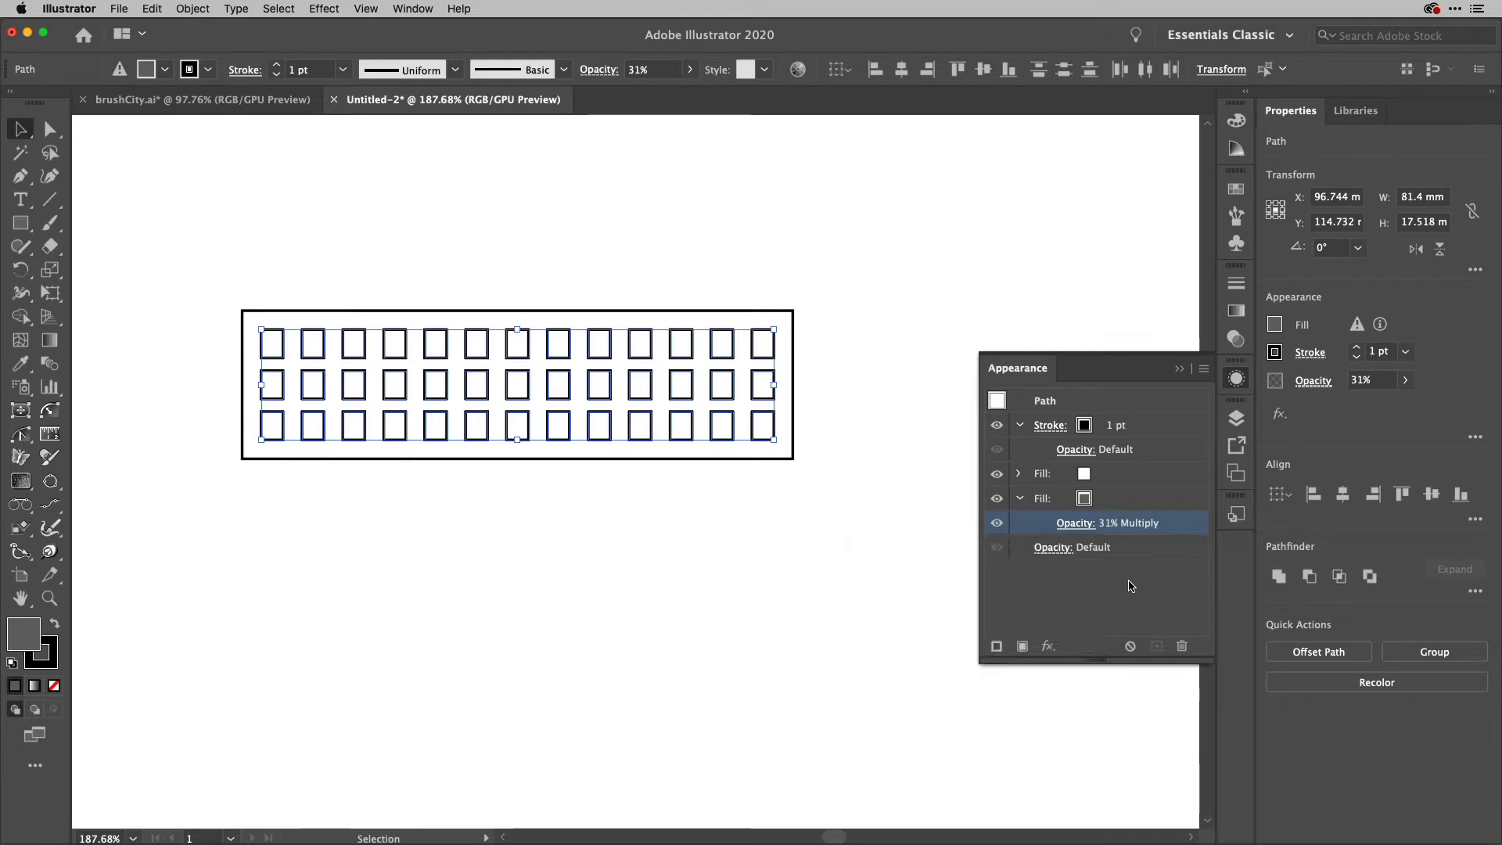
# Add a Transform effect to the dark gray fill with a vertical move of 1 mm
pyautogui.click(1142, 502)
pyautogui.click(1281, 415)
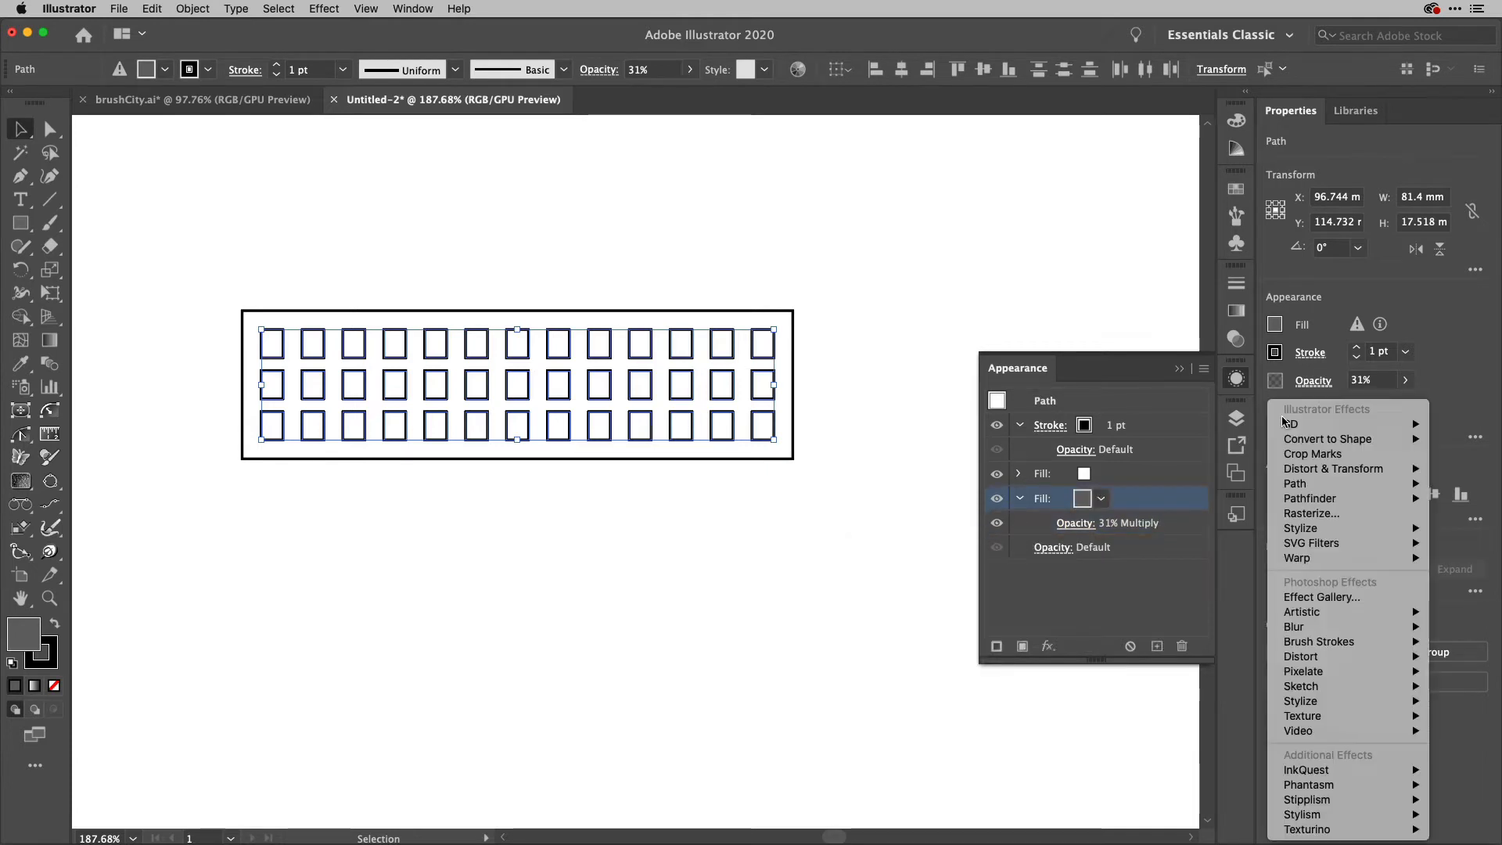
pyautogui.moveTo(1284, 423)
pyautogui.moveTo(1312, 470)
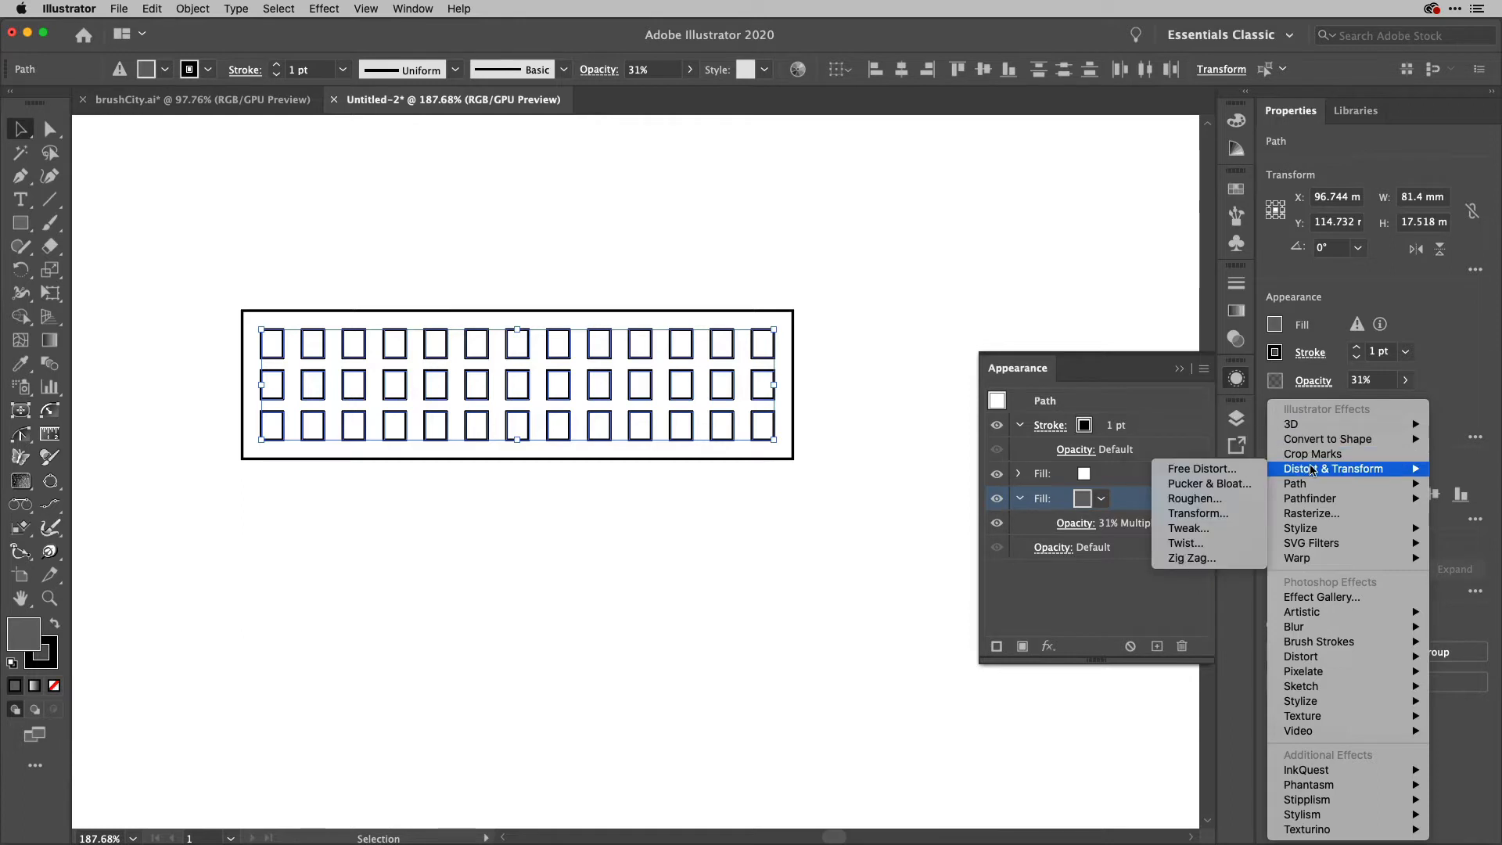
pyautogui.click(1244, 513)
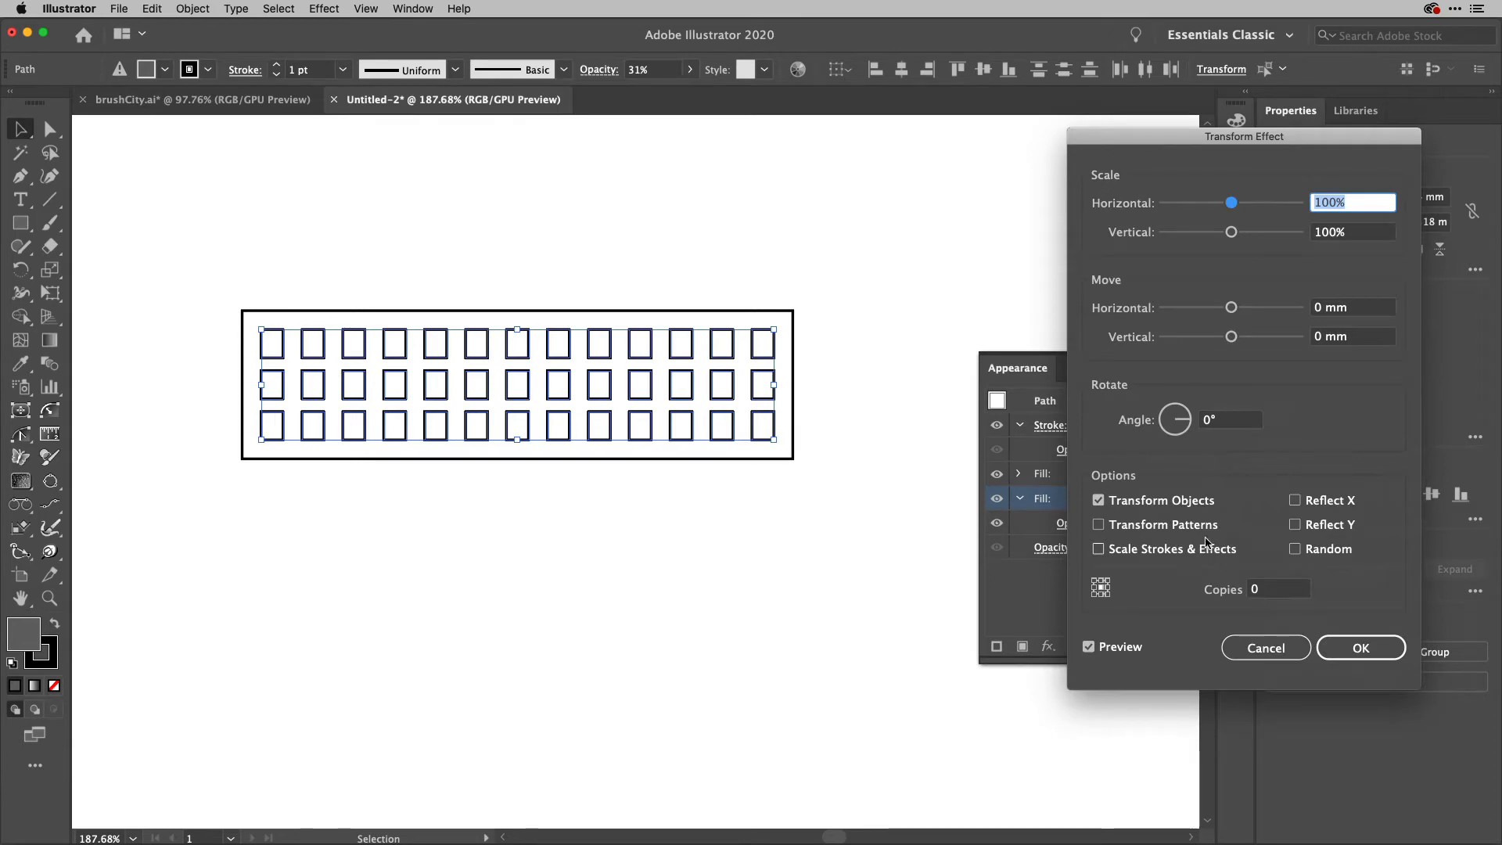
pyautogui.click(1356, 344)
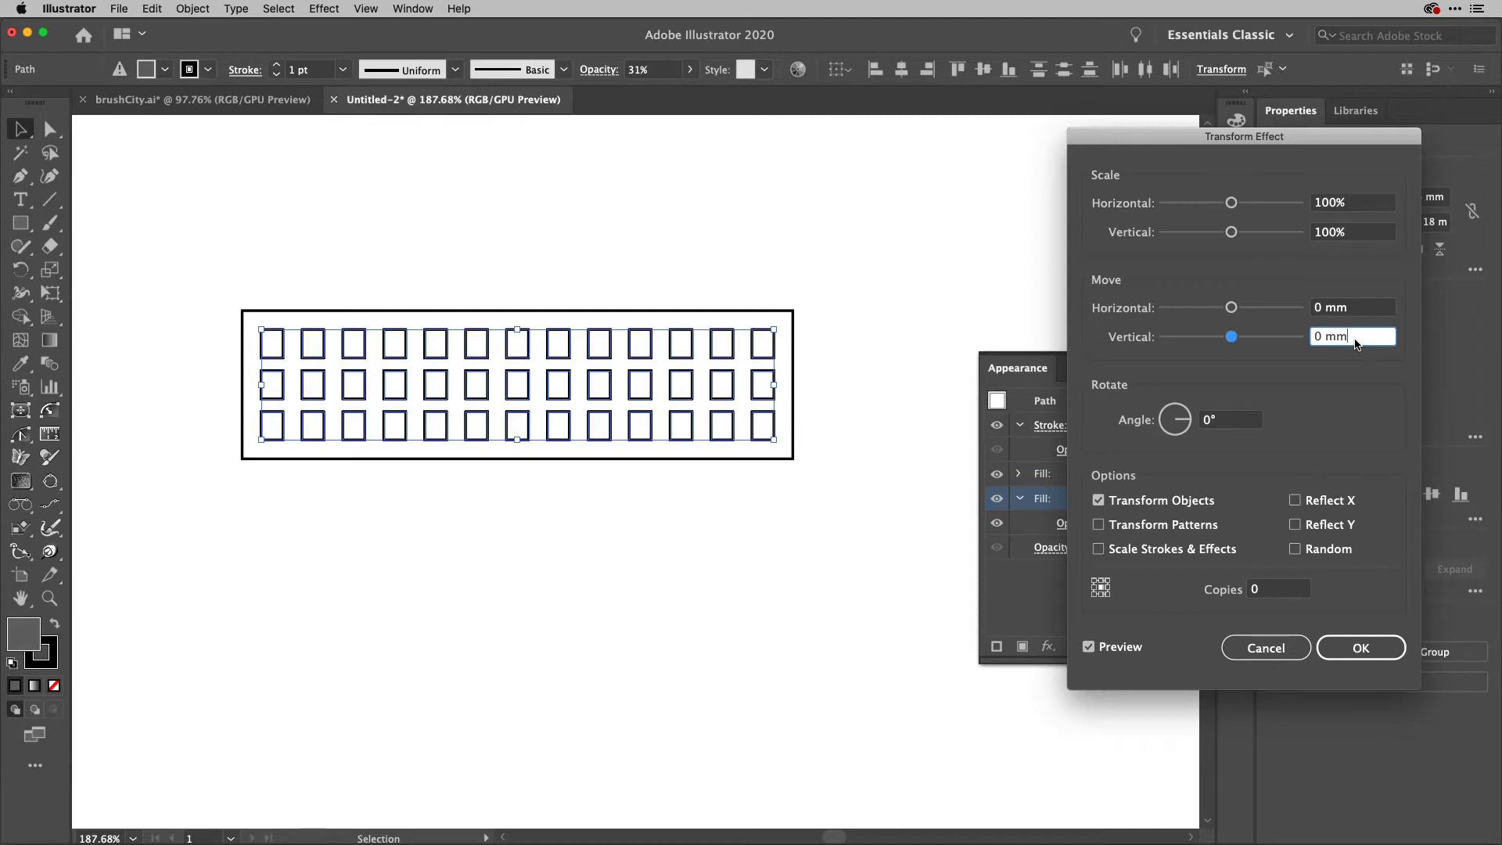
pyautogui.press('Up')
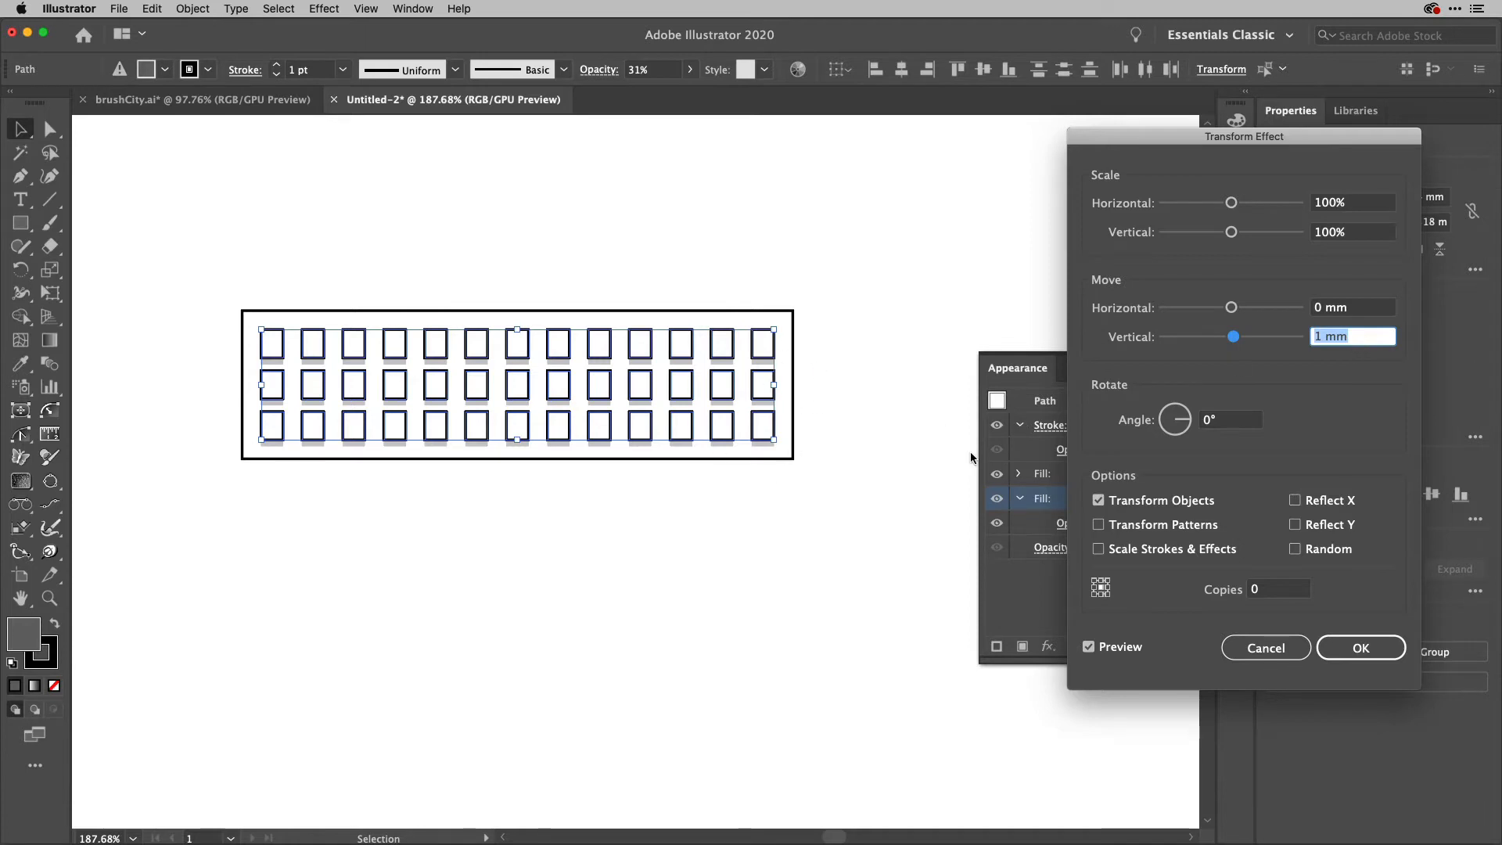
# Increase the Transform effect's horizontal scale until the gray fill is slightly wider than the cells, and apply the effect
pyautogui.click(1357, 208)
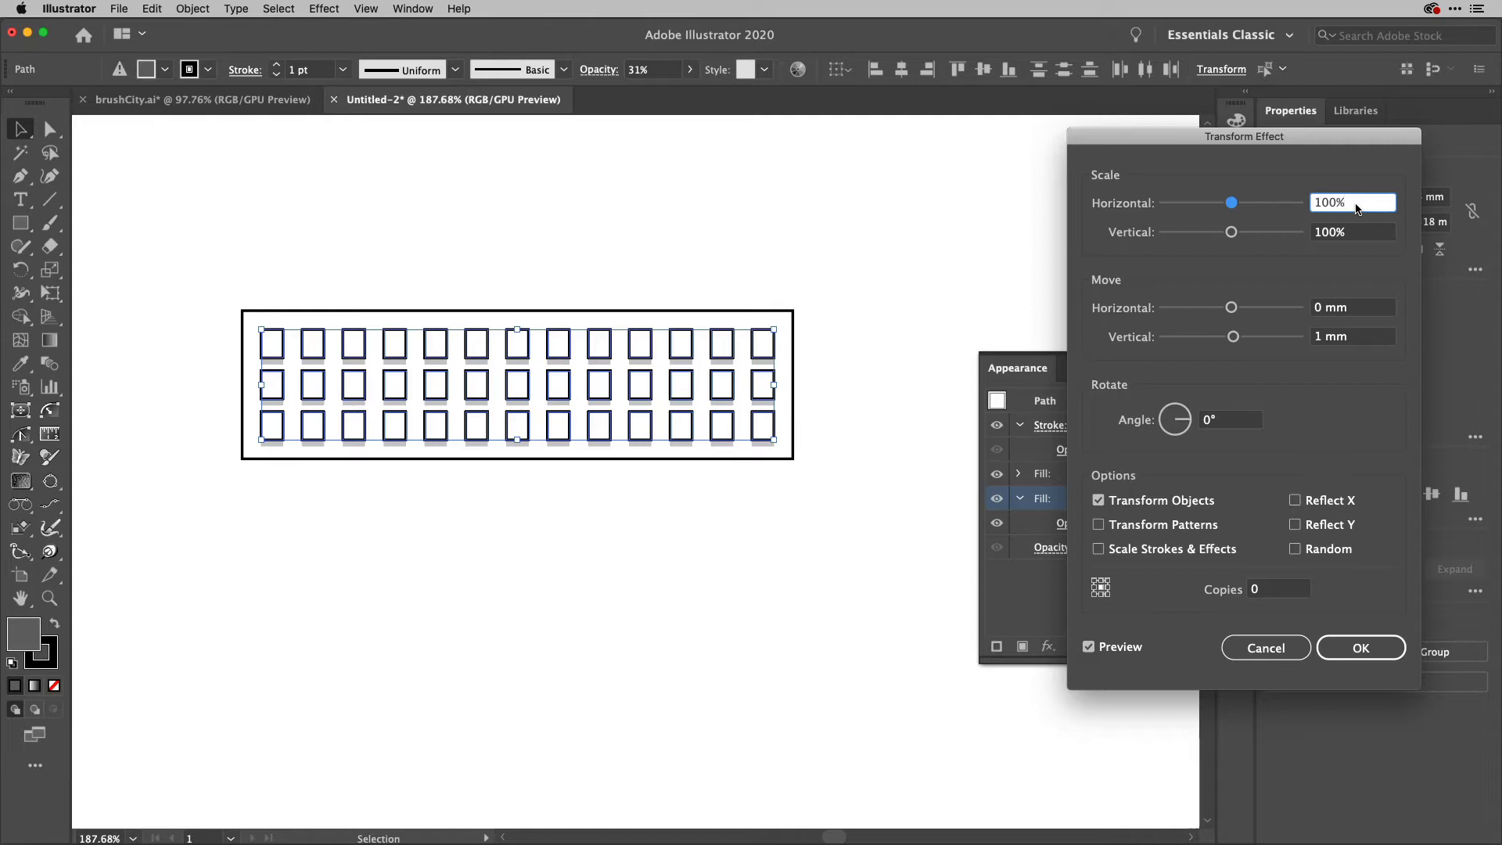
pyautogui.press('Up')
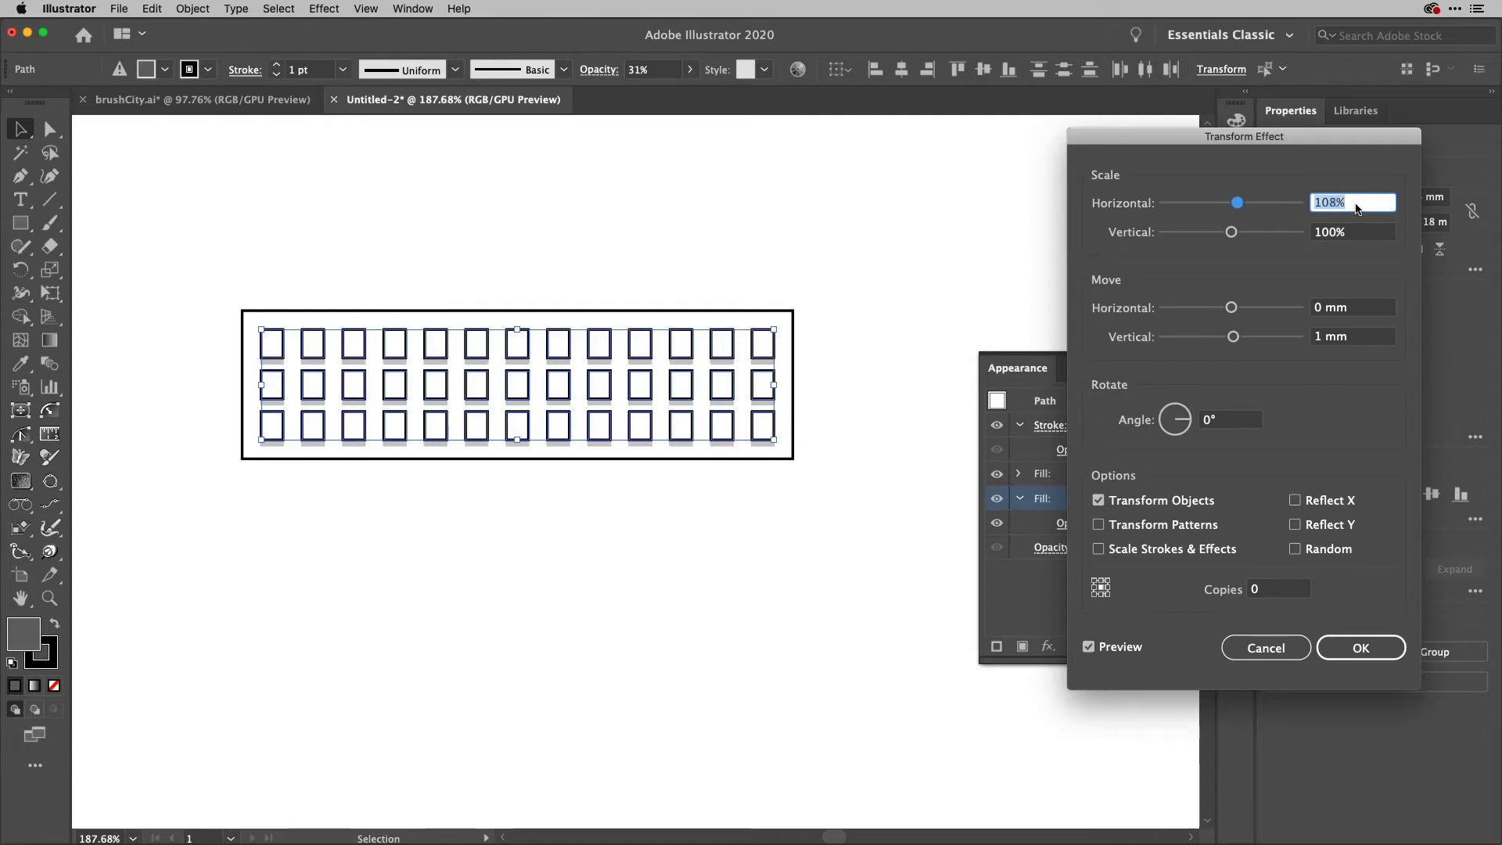
pyautogui.press('Up')
pyautogui.press('Up')
pyautogui.press('Up')
pyautogui.press('Up')
pyautogui.press('Up')
pyautogui.press('Up')
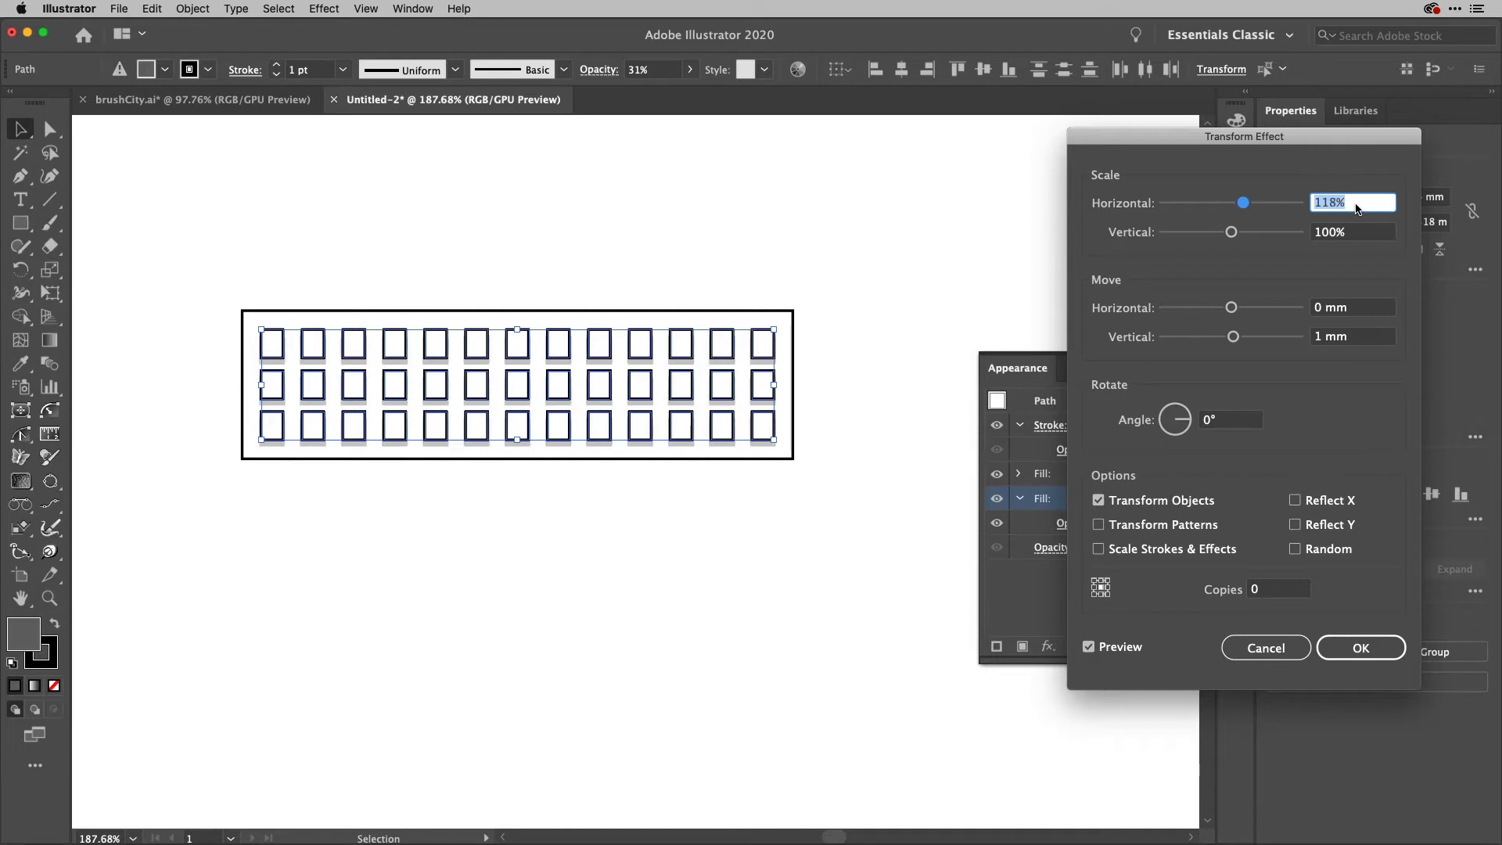
pyautogui.press('Up')
pyautogui.press('Up')
pyautogui.click(1369, 659)
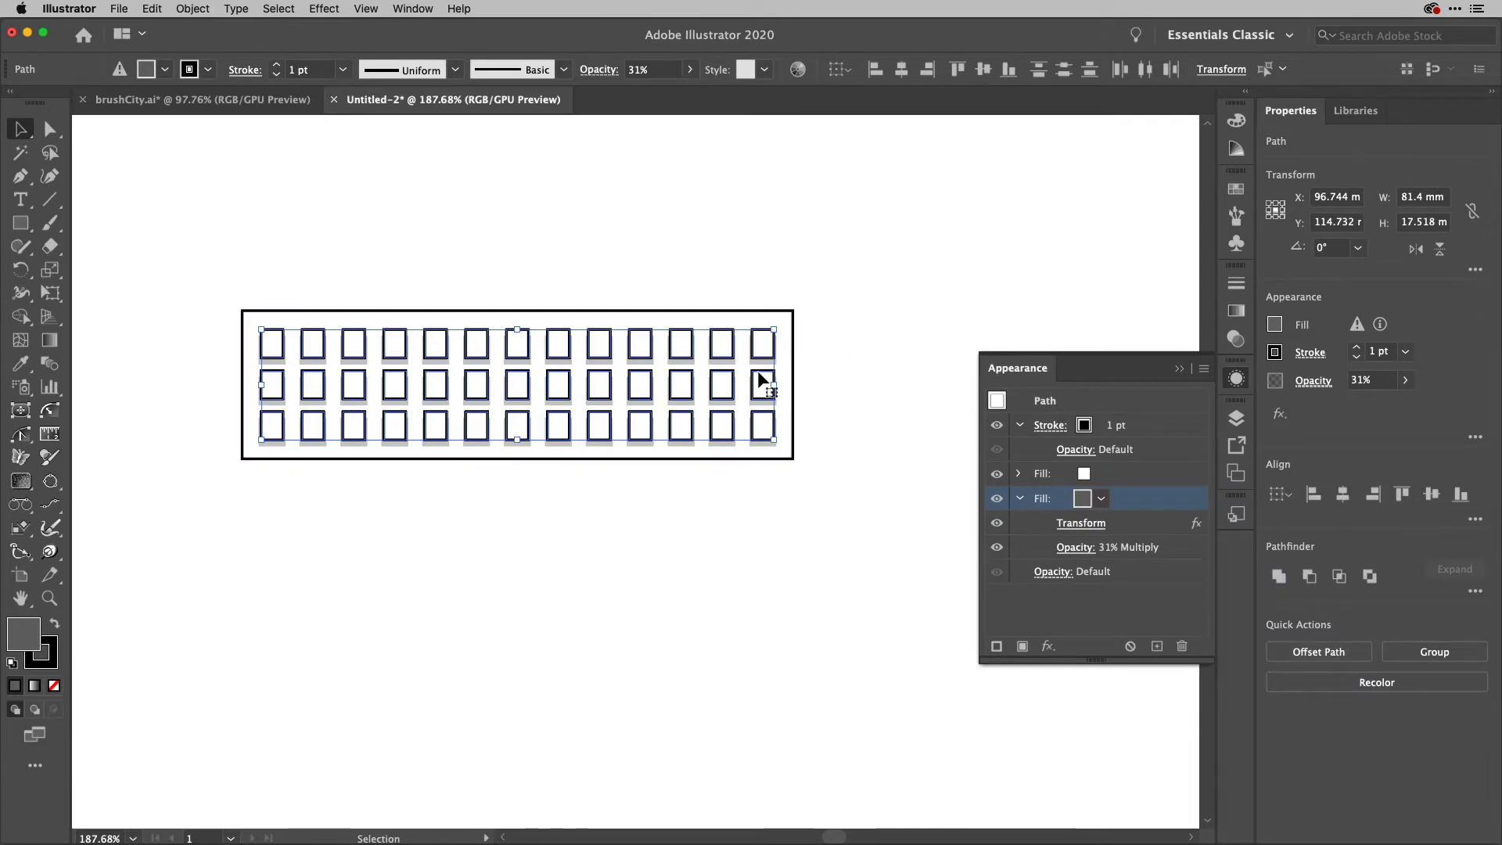
# Expand the appearance of the grid cells and deselect the resulting artwork
pyautogui.click(193, 9)
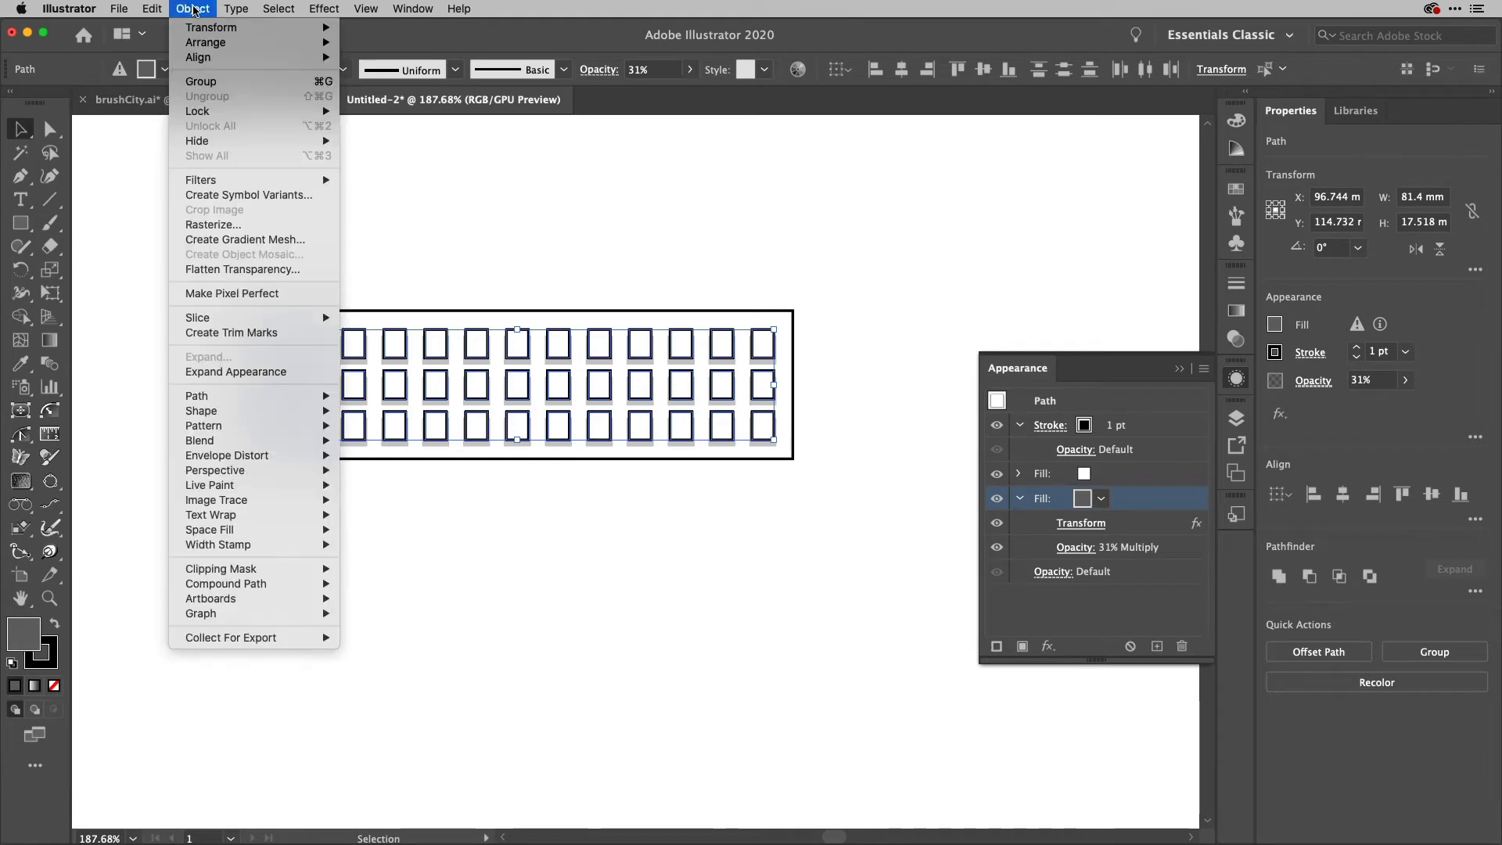
pyautogui.click(232, 373)
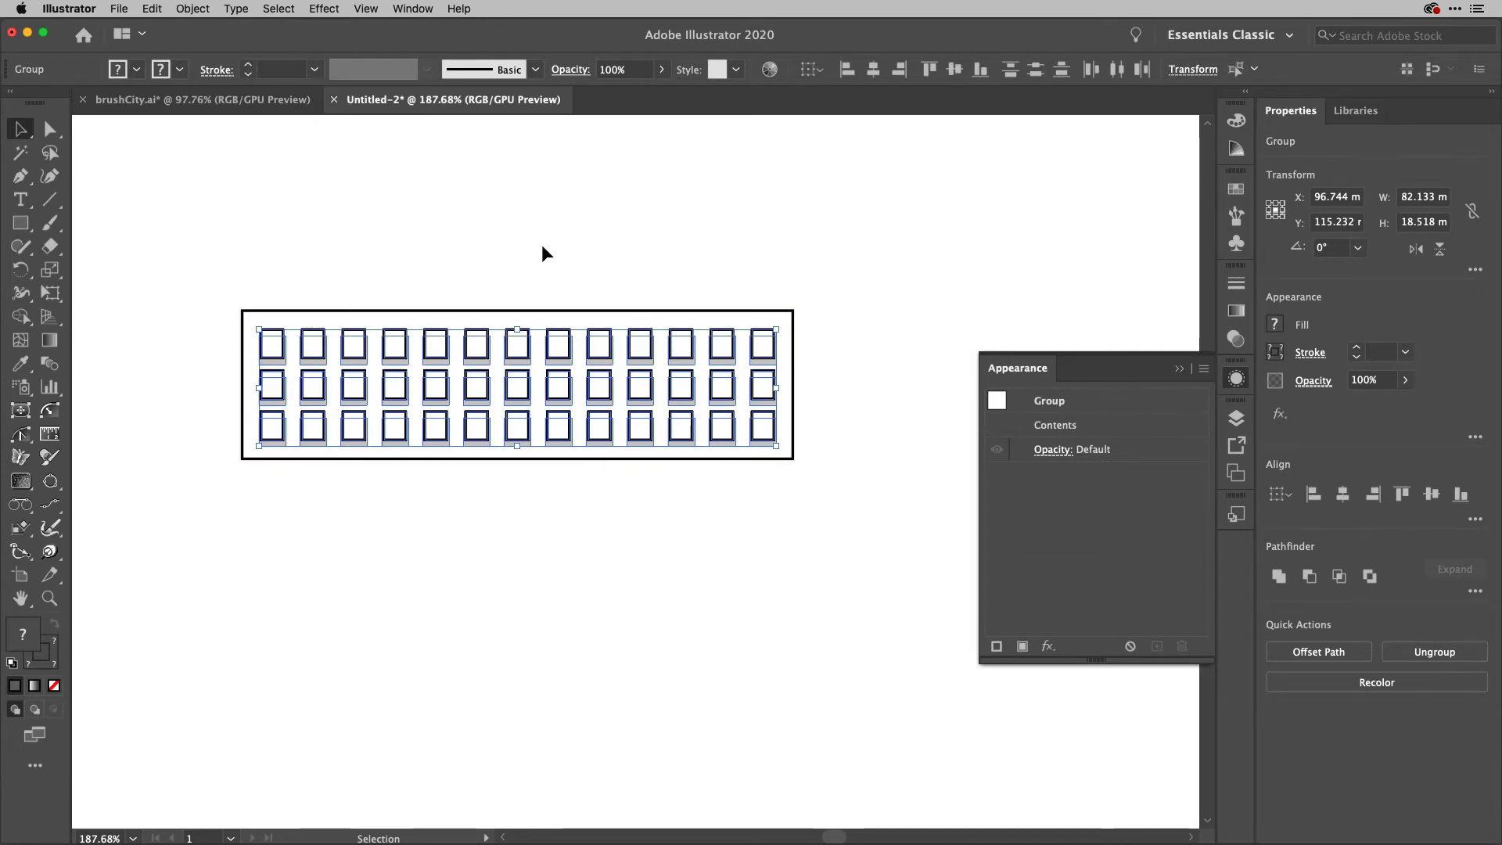
pyautogui.click(717, 269)
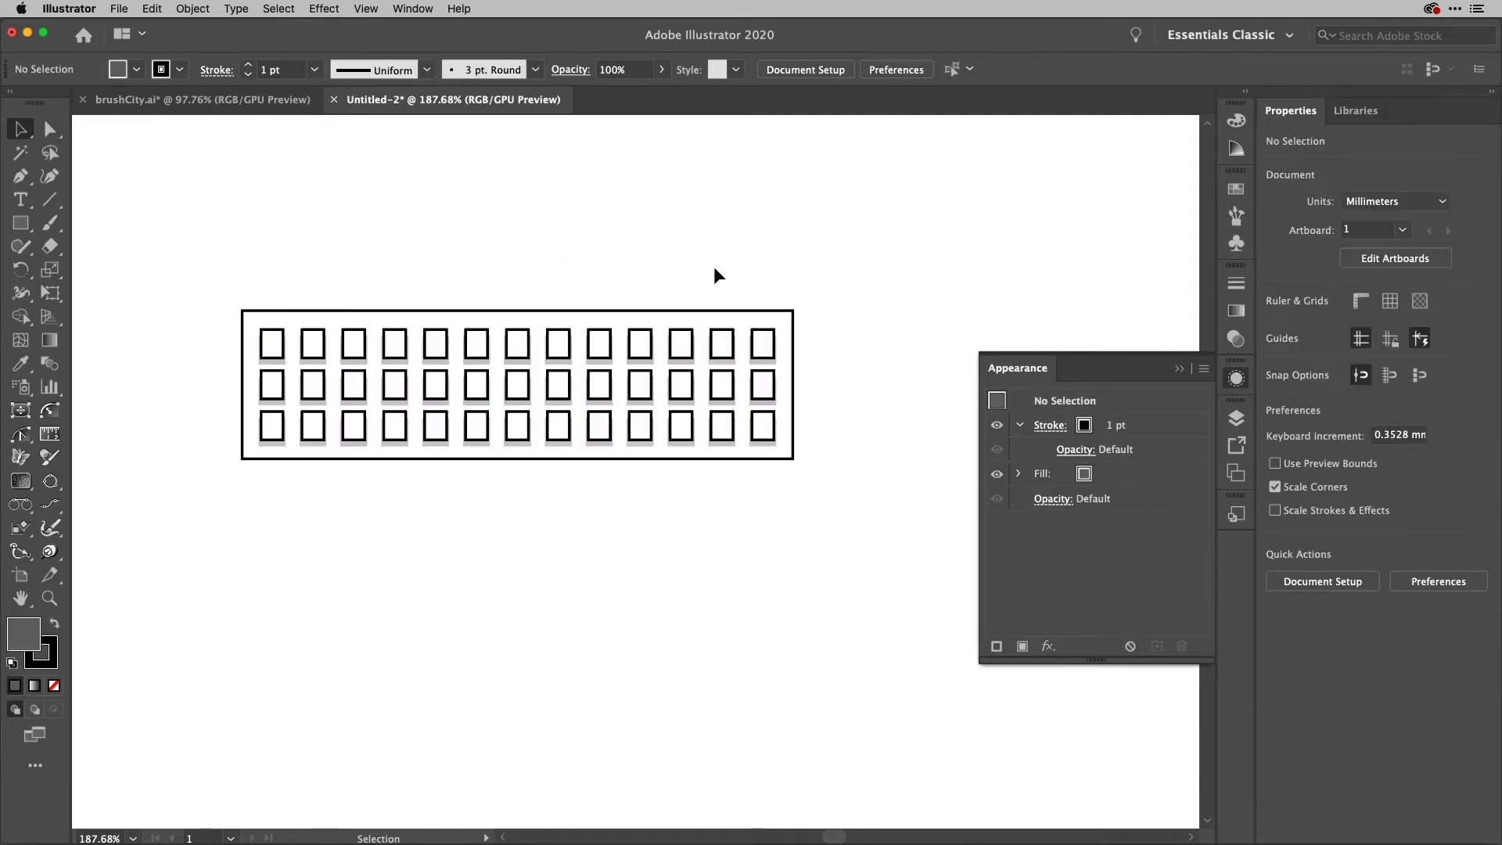
# Fill the large outer rectangle with the teal green swatch
pyautogui.click(708, 311)
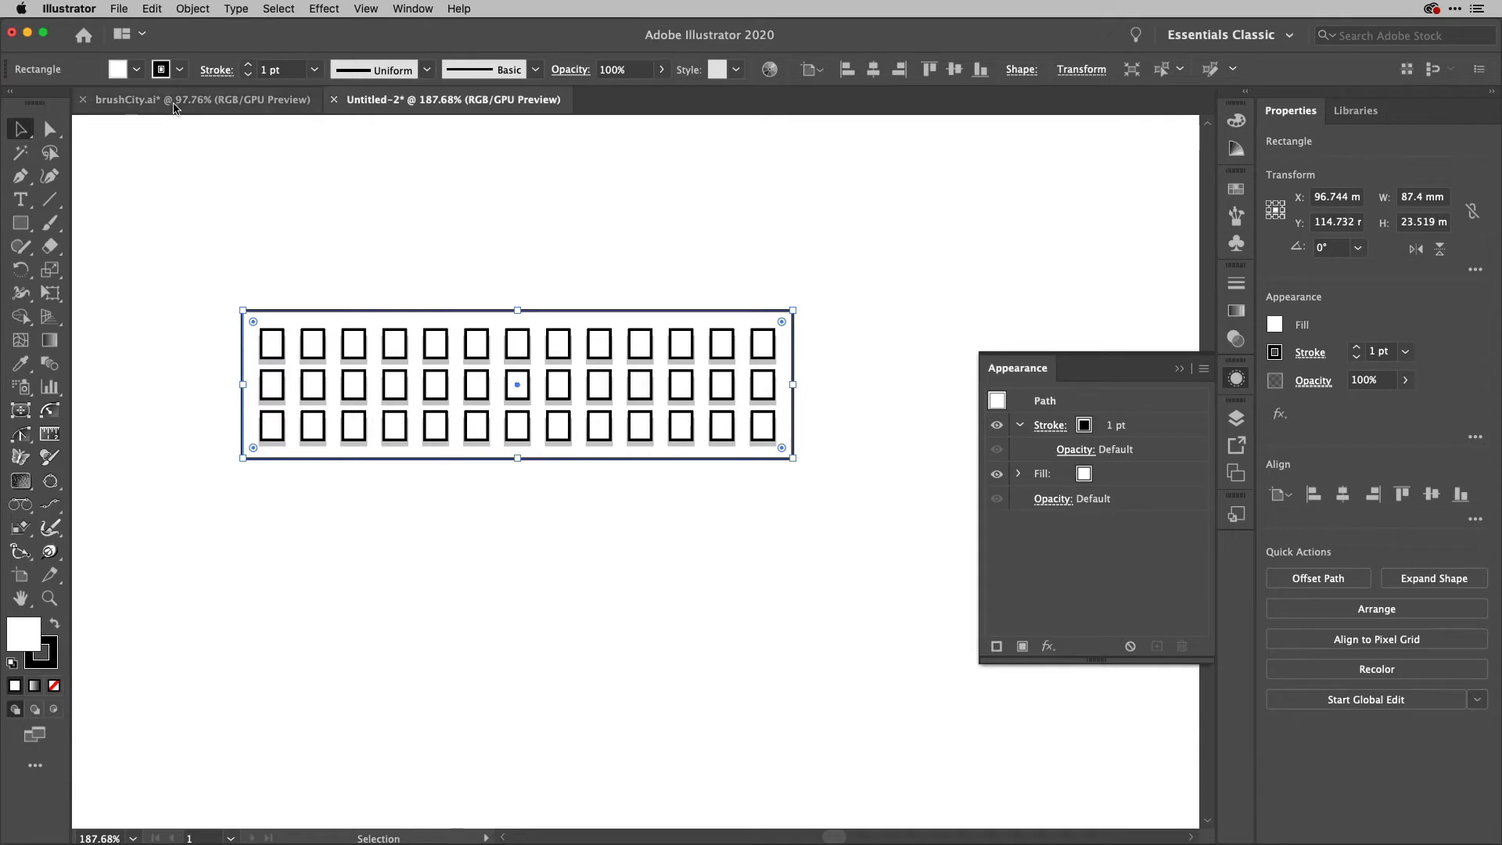
pyautogui.click(136, 70)
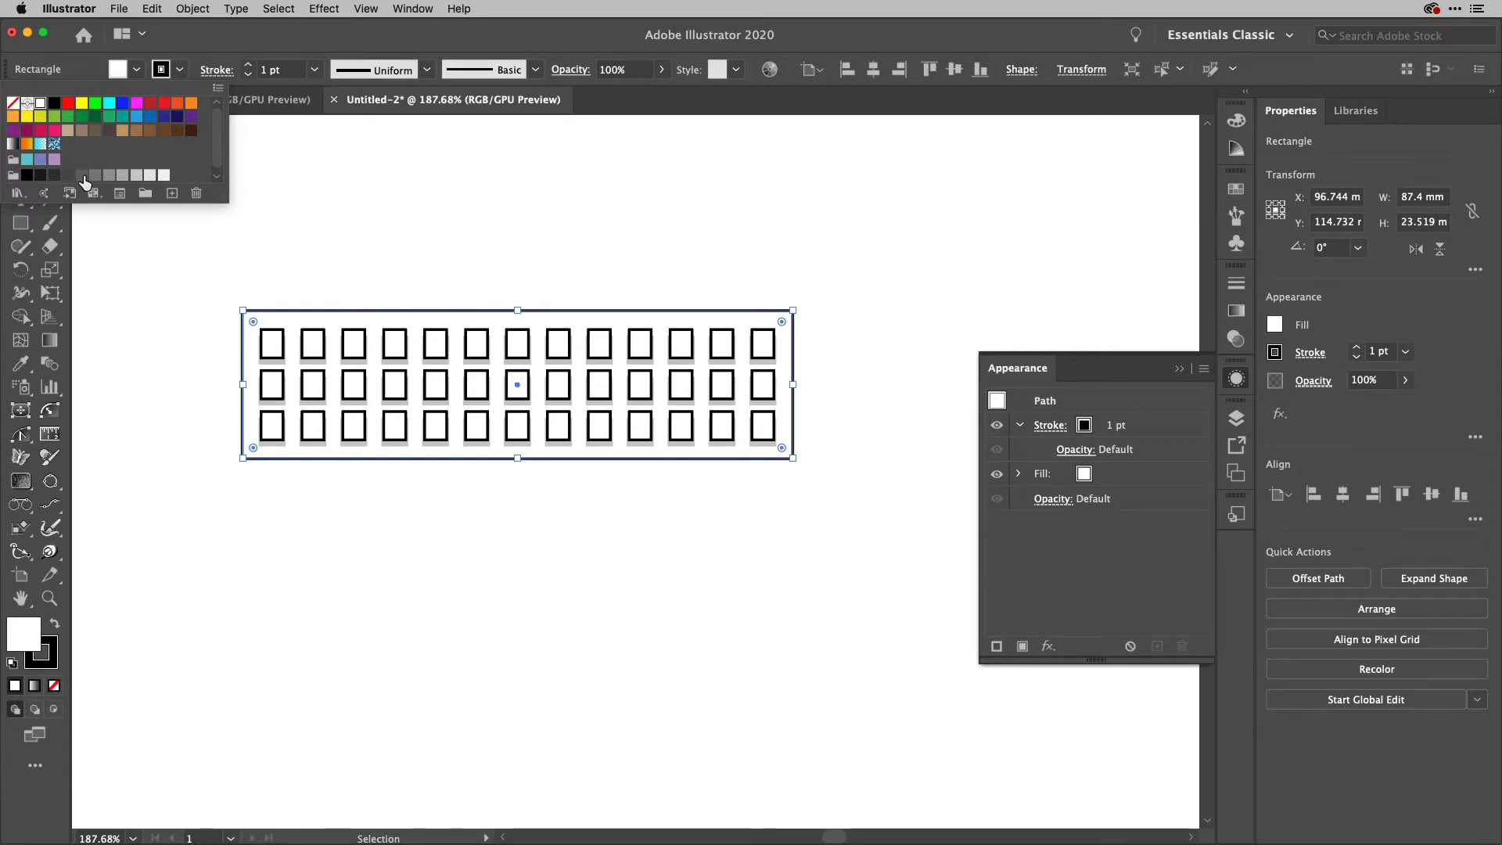
pyautogui.click(123, 117)
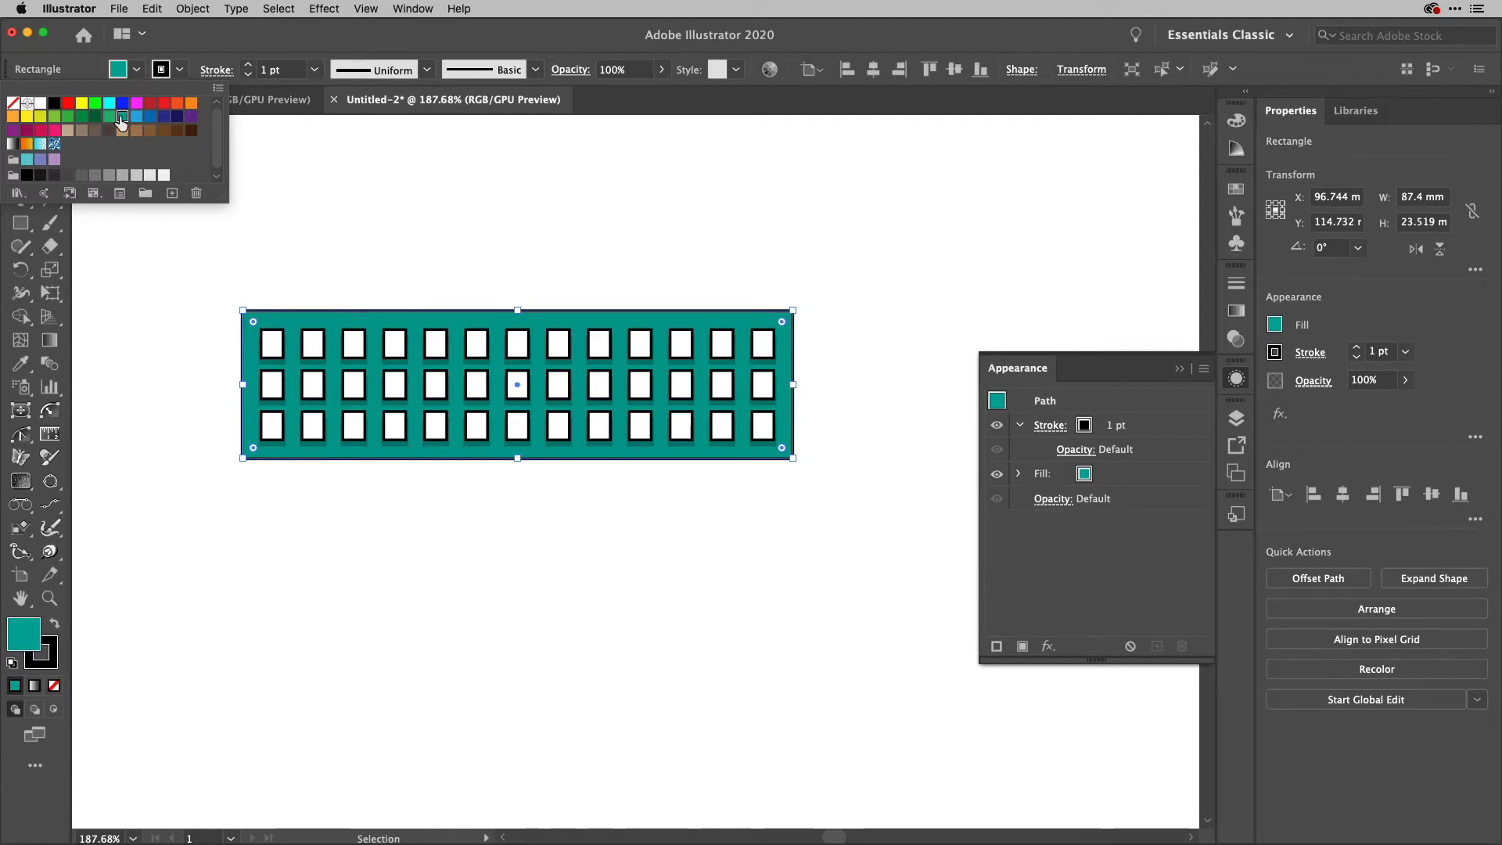
pyautogui.click(228, 41)
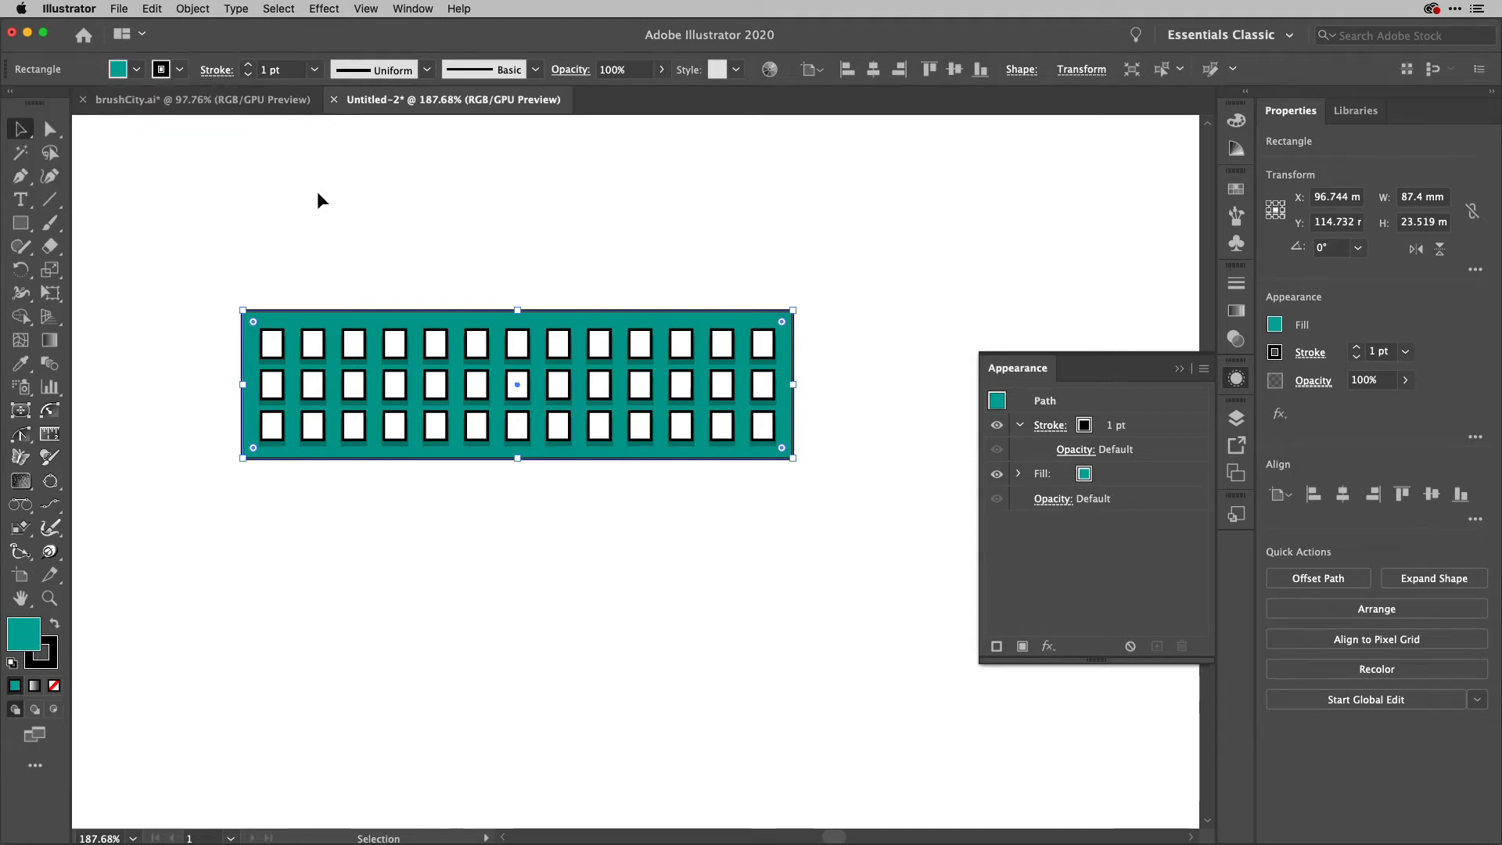
# Duplicate the whole teal rectangle with its windows about 44 mm straight below the original
pyautogui.click(290, 196)
pyautogui.moveTo(195, 256); pyautogui.dragTo(858, 510)
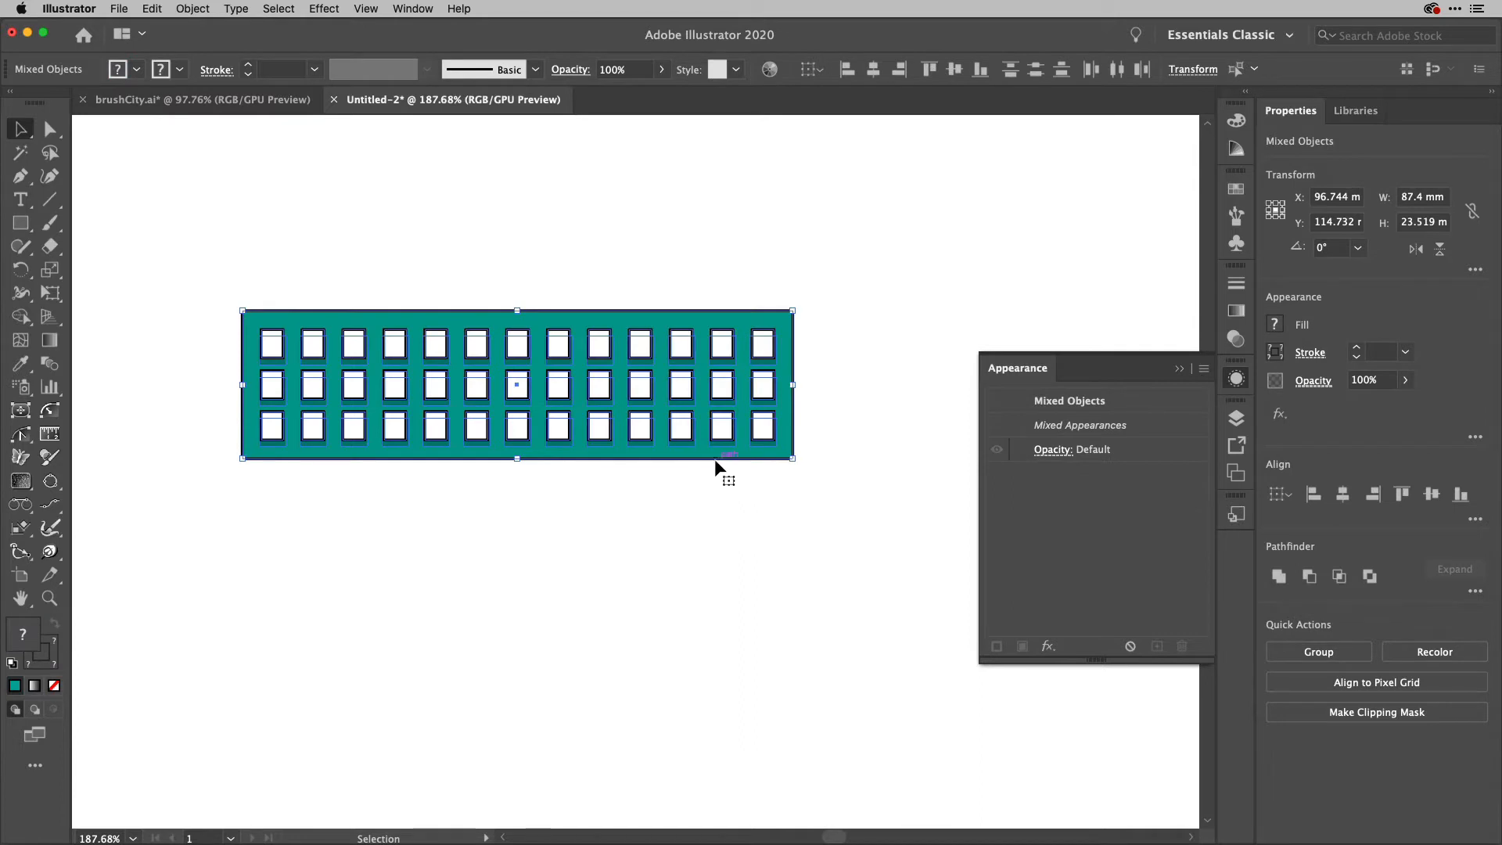
pyautogui.moveTo(713, 461); pyautogui.dragTo(751, 742)
pyautogui.scroll(-4, 862, 585)
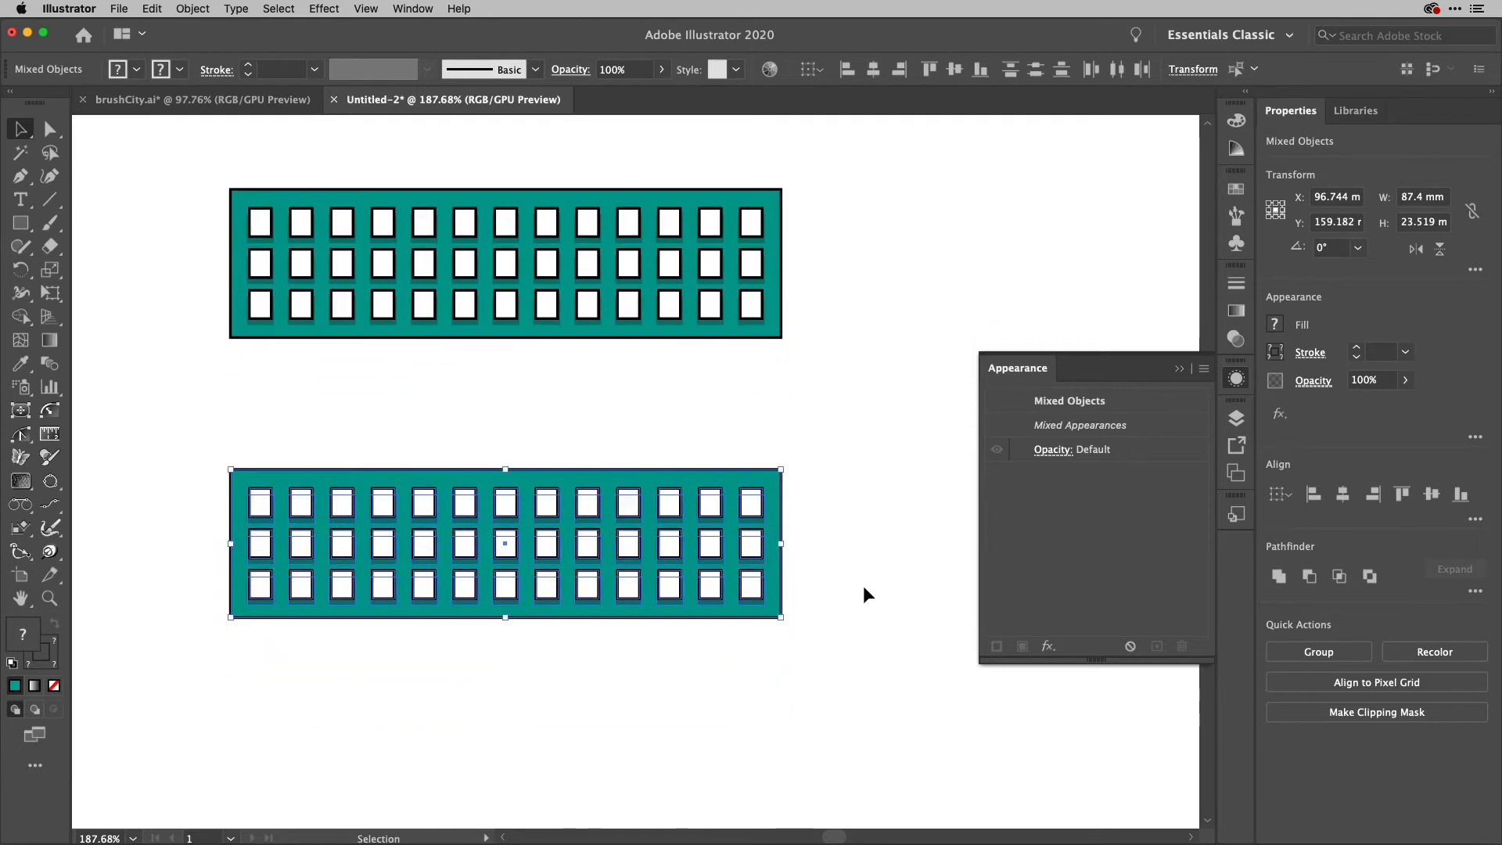
pyautogui.scroll(-4, 862, 585)
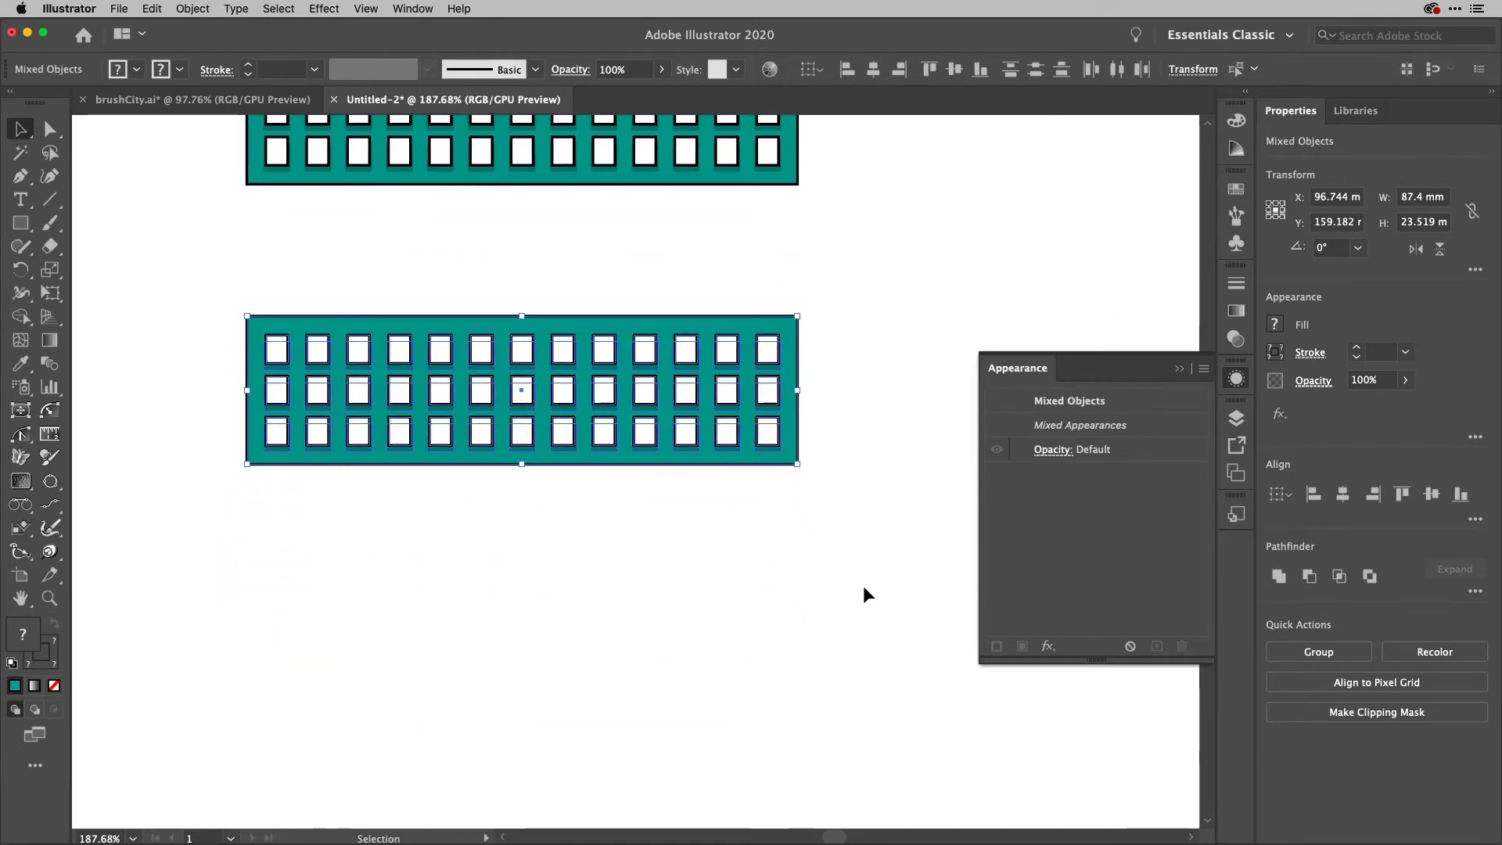
pyautogui.click(703, 570)
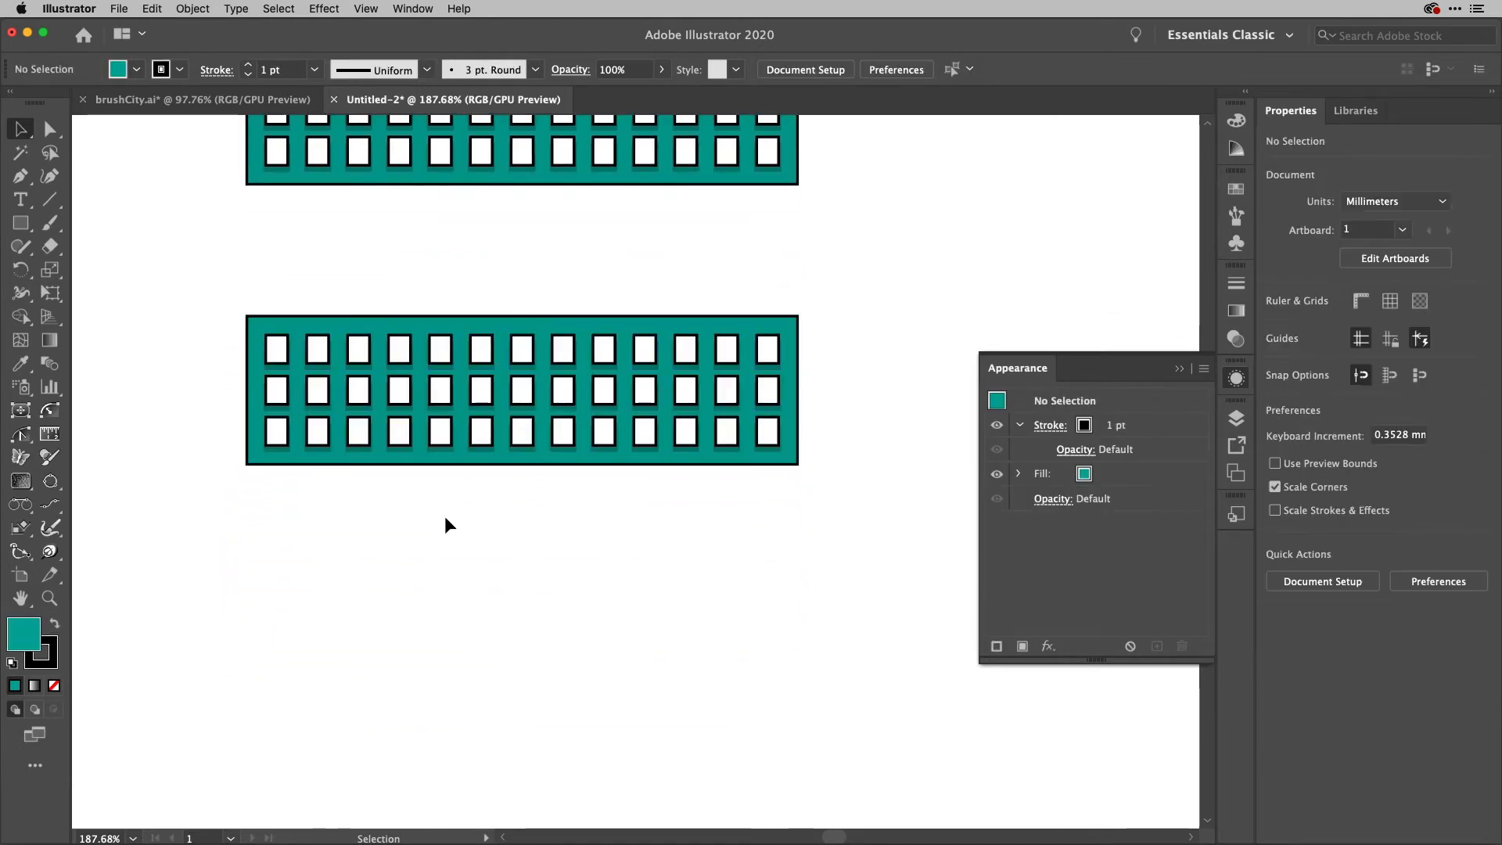
# Collapse the Appearance panel so that the duplicated facade is unobstructed
pyautogui.scroll(5, 375, 477)
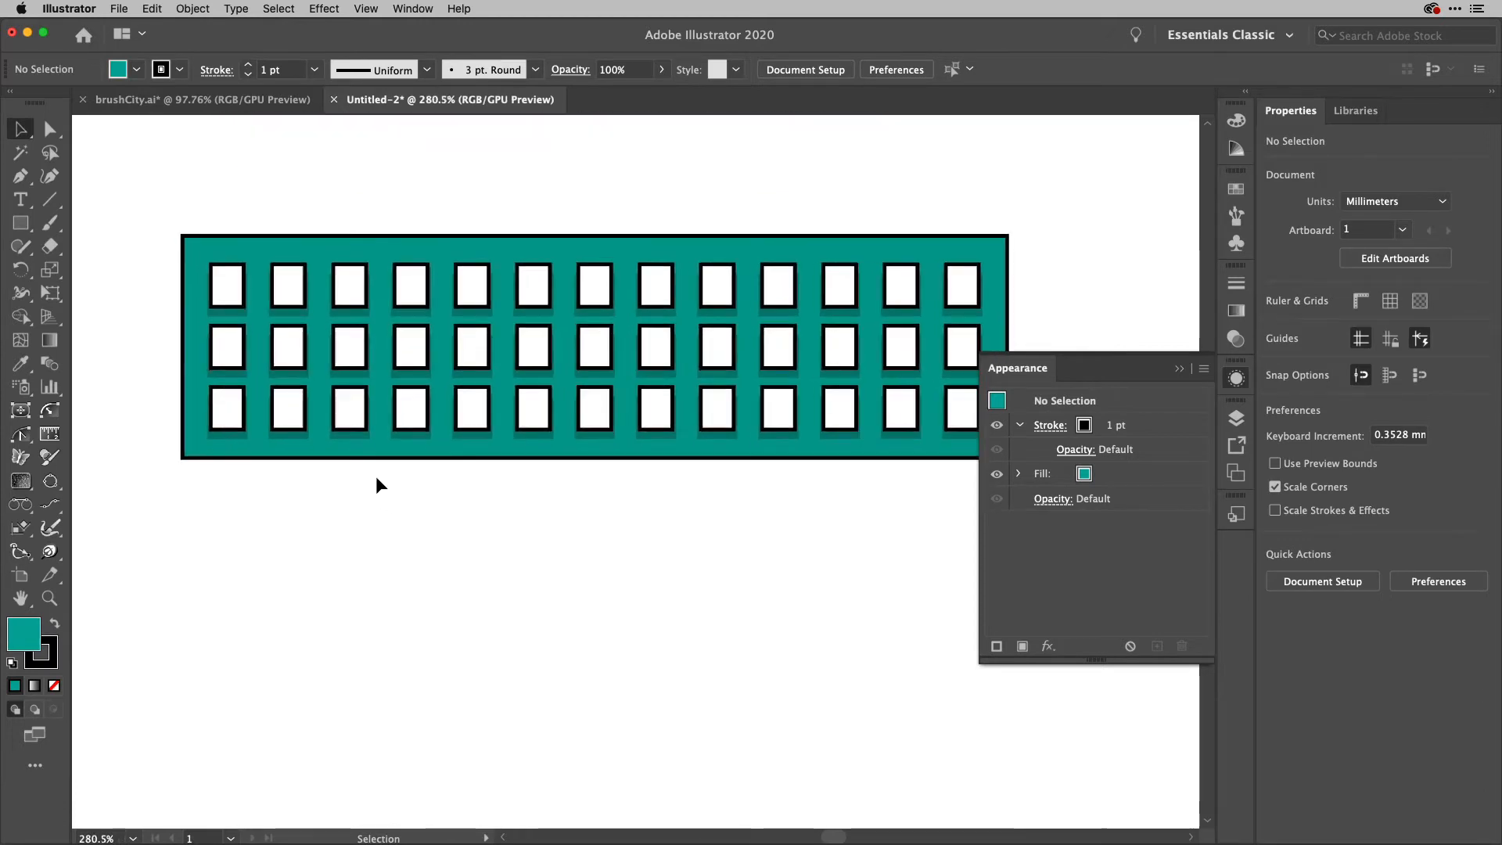
pyautogui.rightClick(1244, 383)
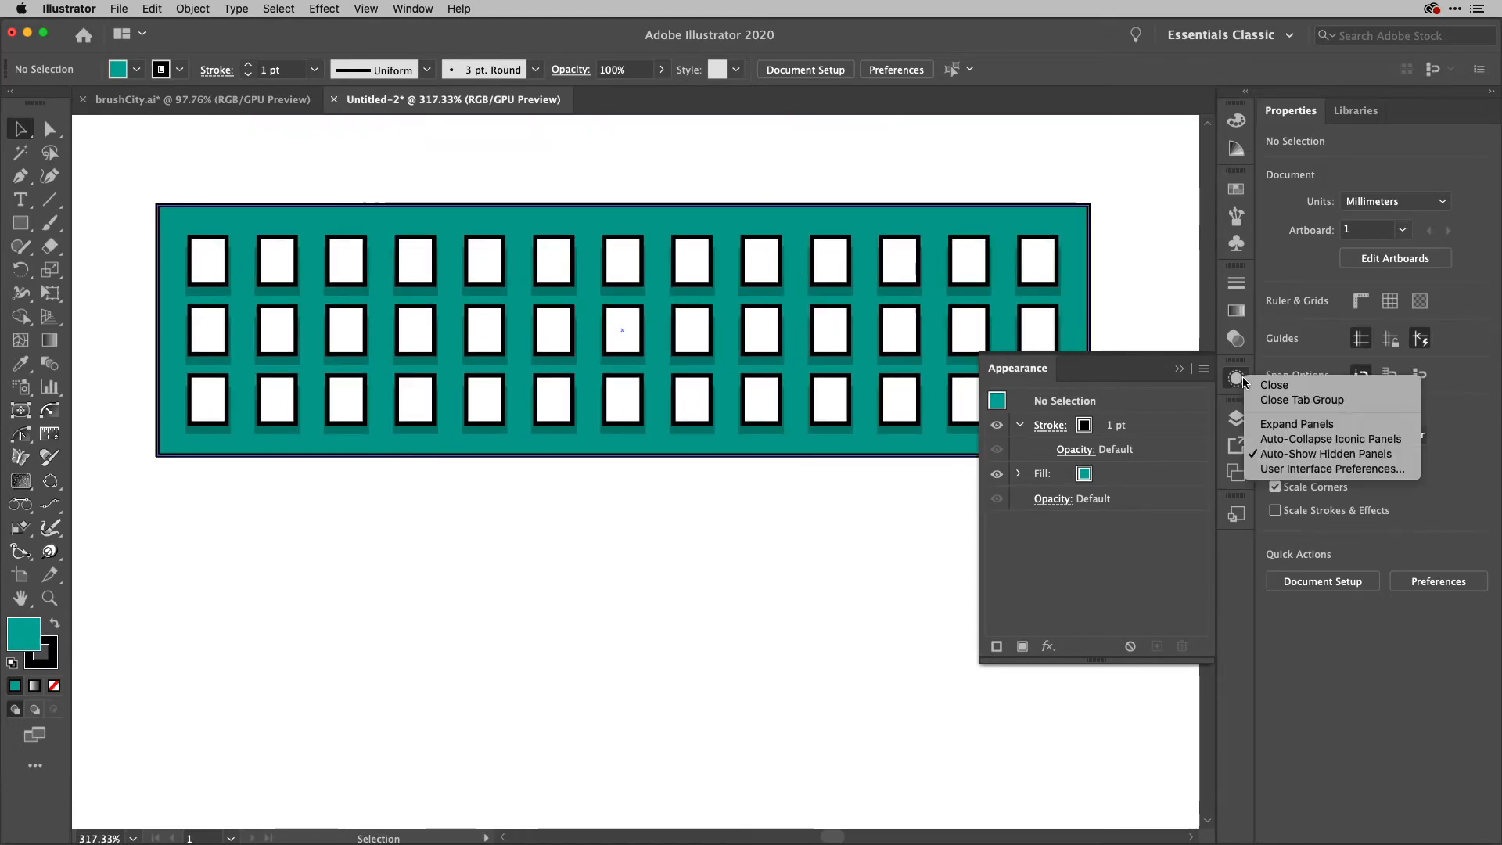
pyautogui.press('Escape')
pyautogui.click(1234, 378)
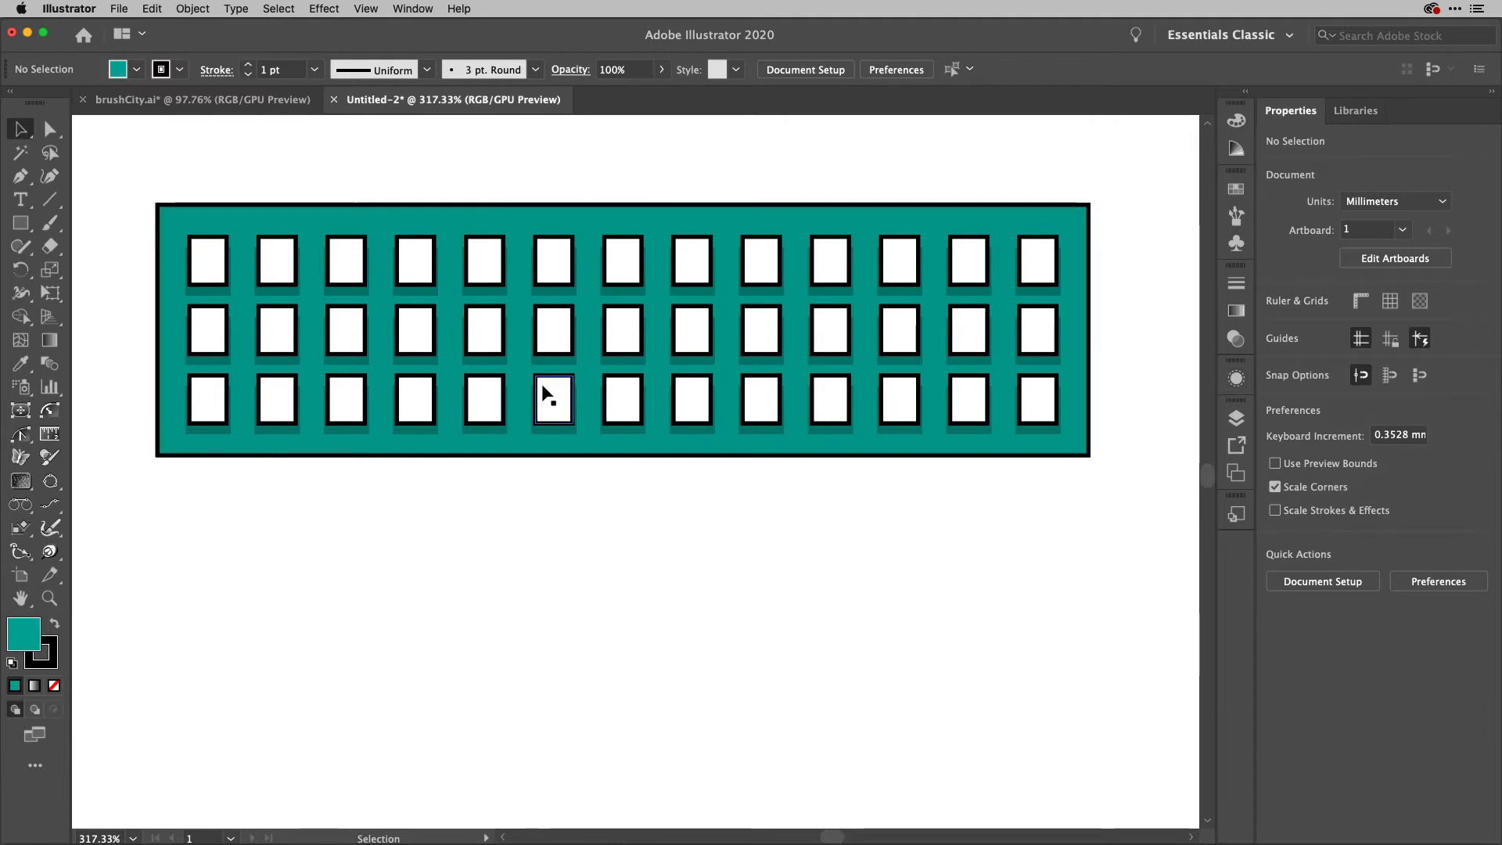
# Delete the third, fourth, seventh, tenth and eleventh windows from the bottom row of the duplicated facade
pyautogui.click(354, 415)
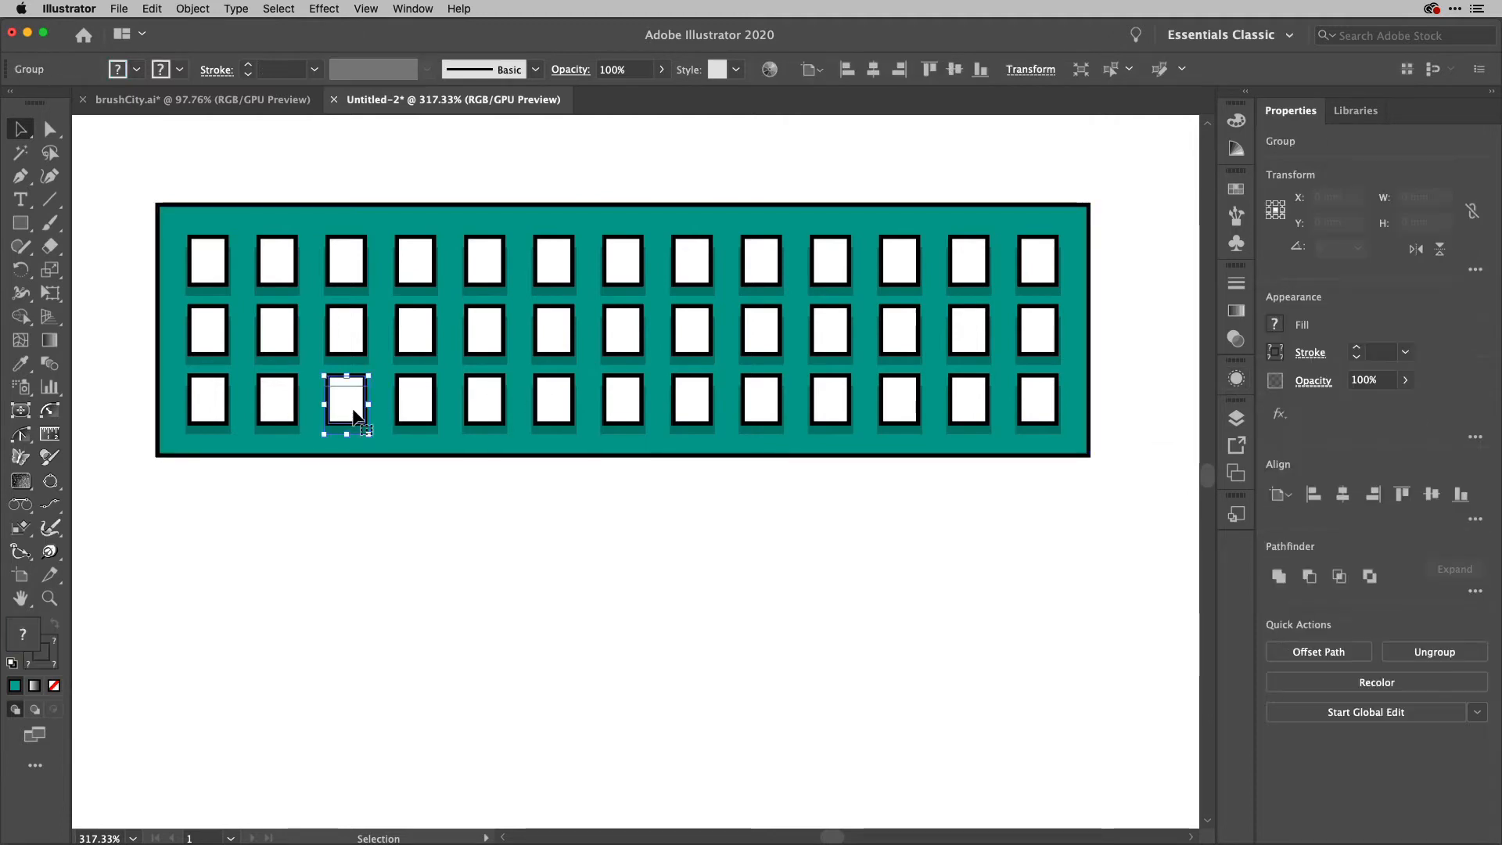
pyautogui.keyDown('shift'); pyautogui.click(415, 412); pyautogui.keyUp('shift')
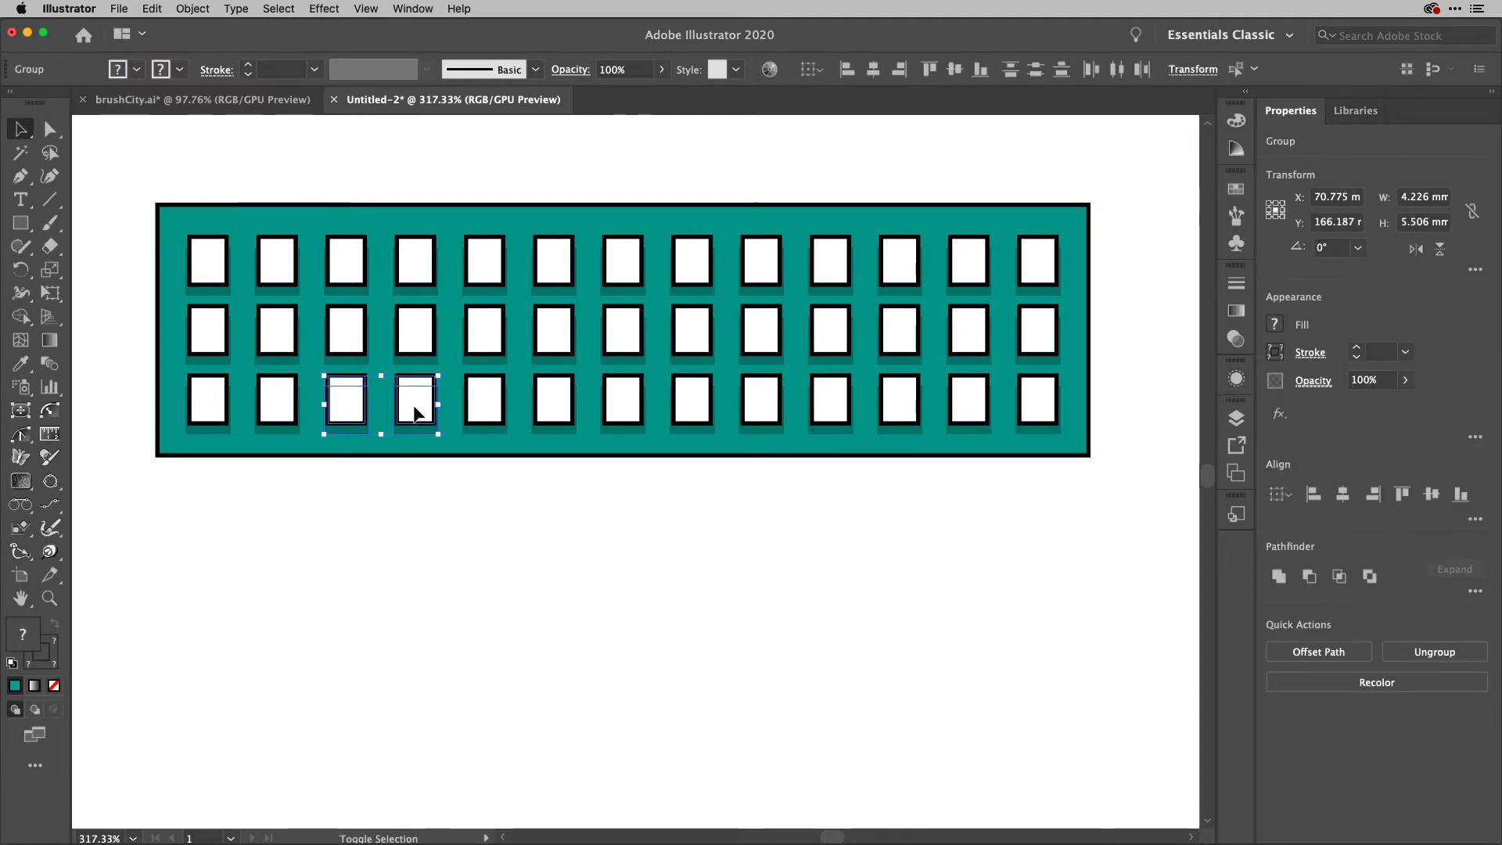
pyautogui.press('Delete')
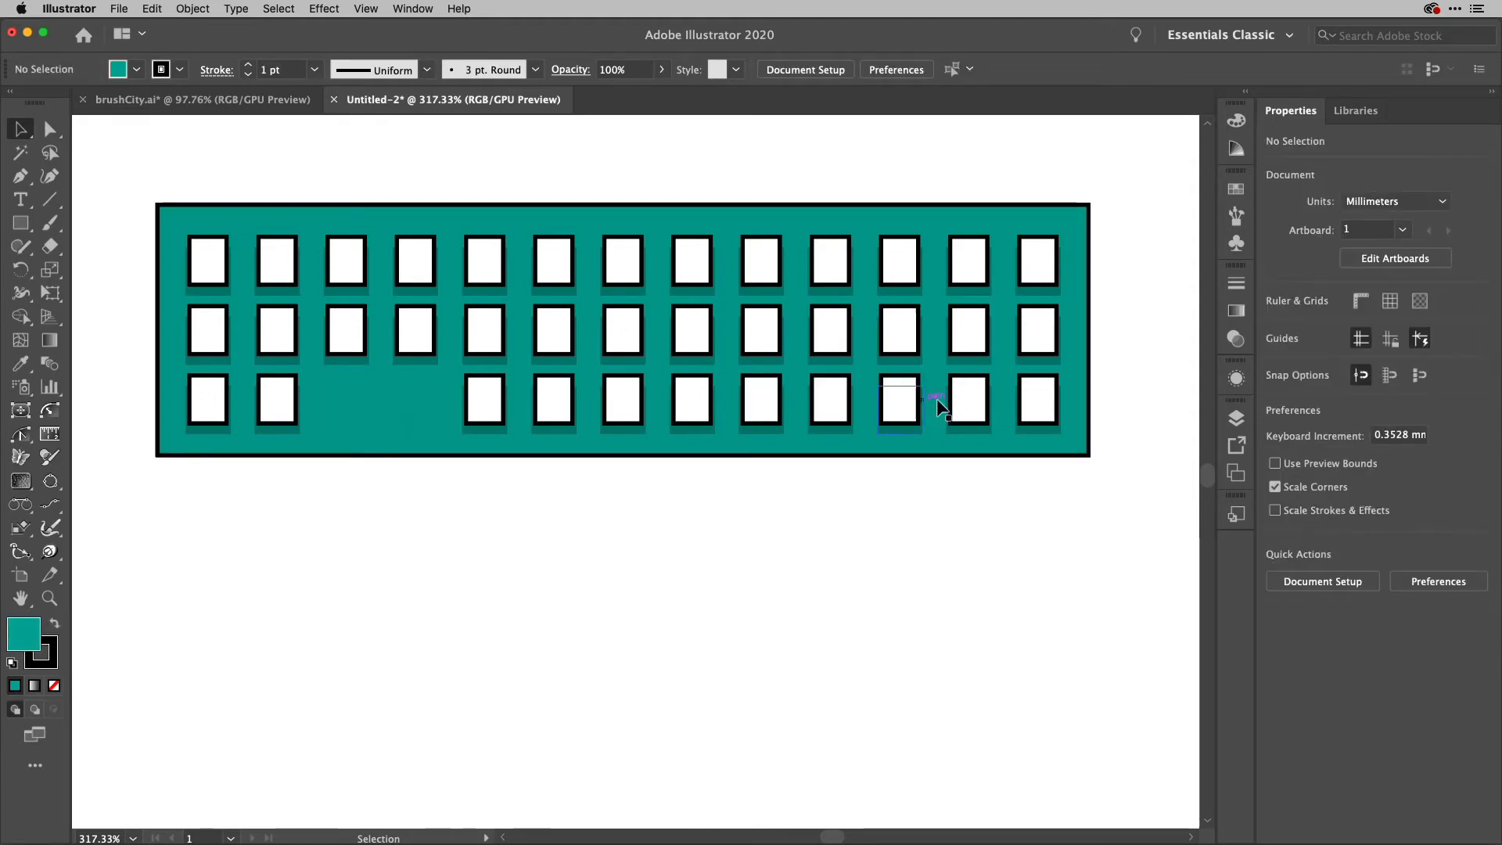
pyautogui.click(903, 397)
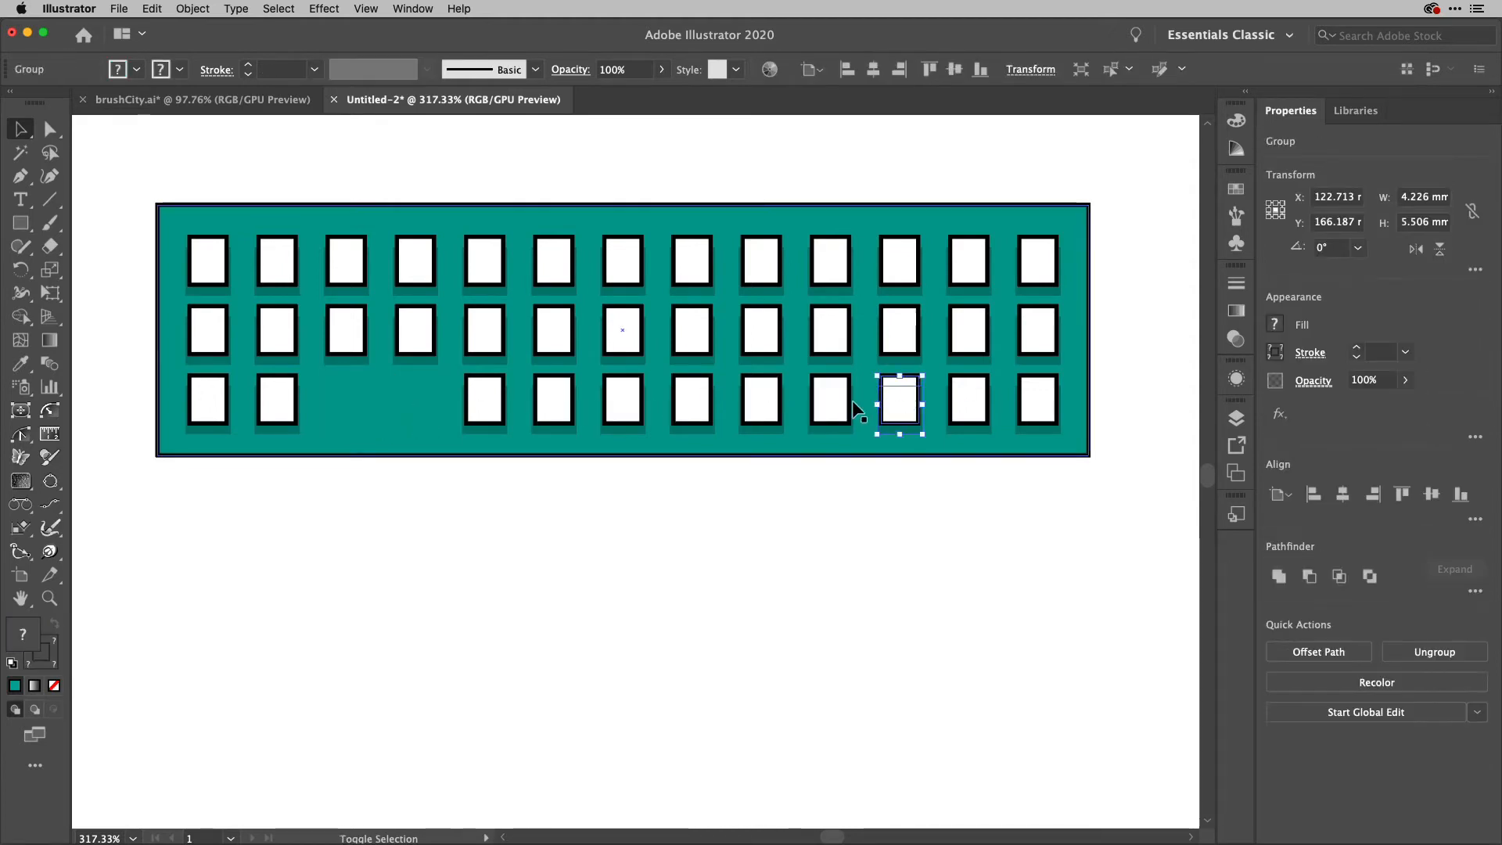
pyautogui.keyDown('shift'); pyautogui.click(836, 409); pyautogui.keyUp('shift')
pyautogui.press('Delete')
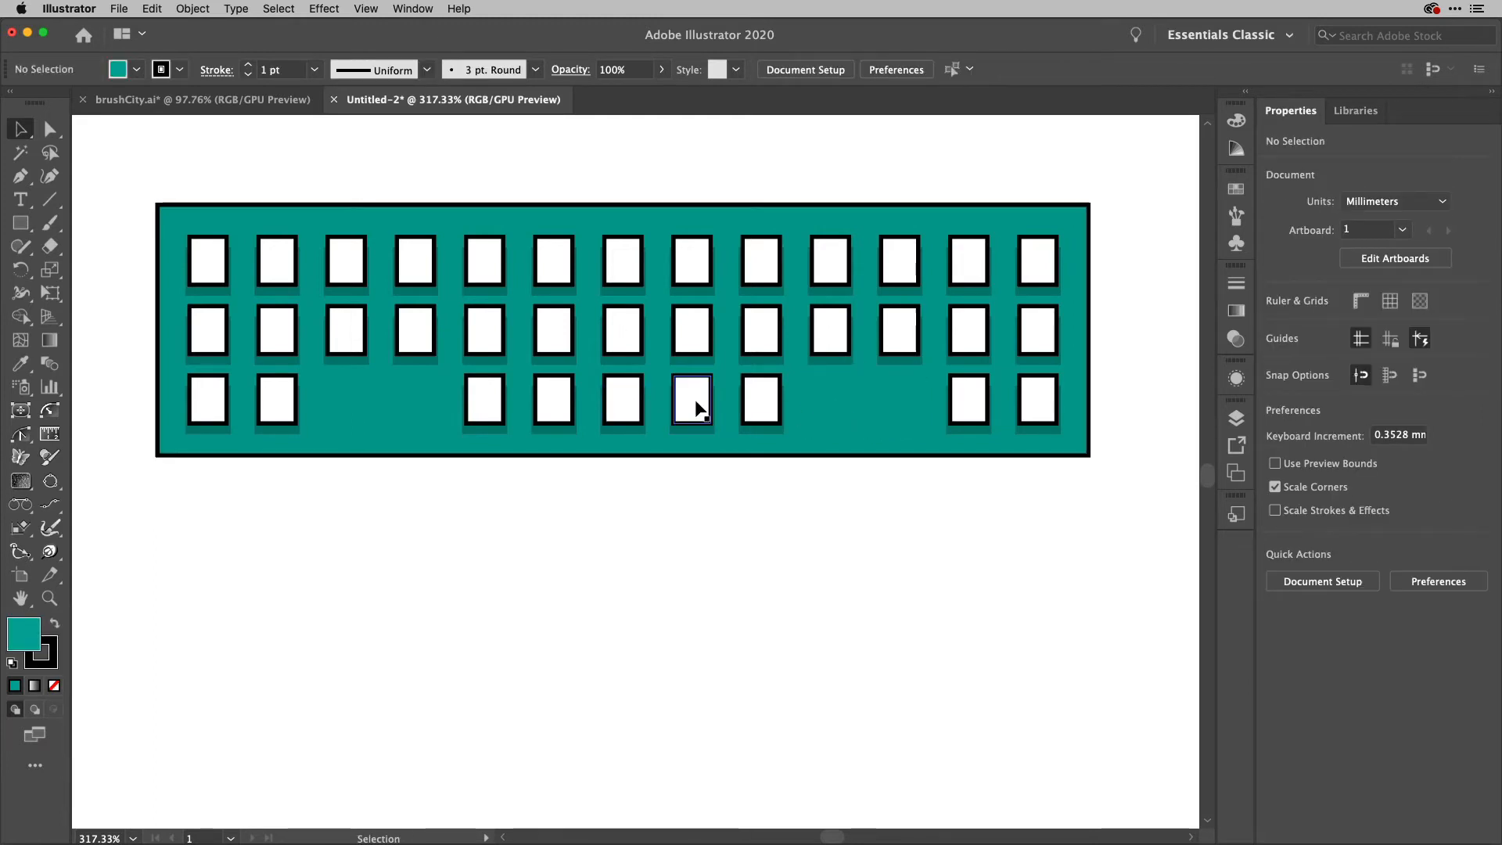
pyautogui.click(632, 410)
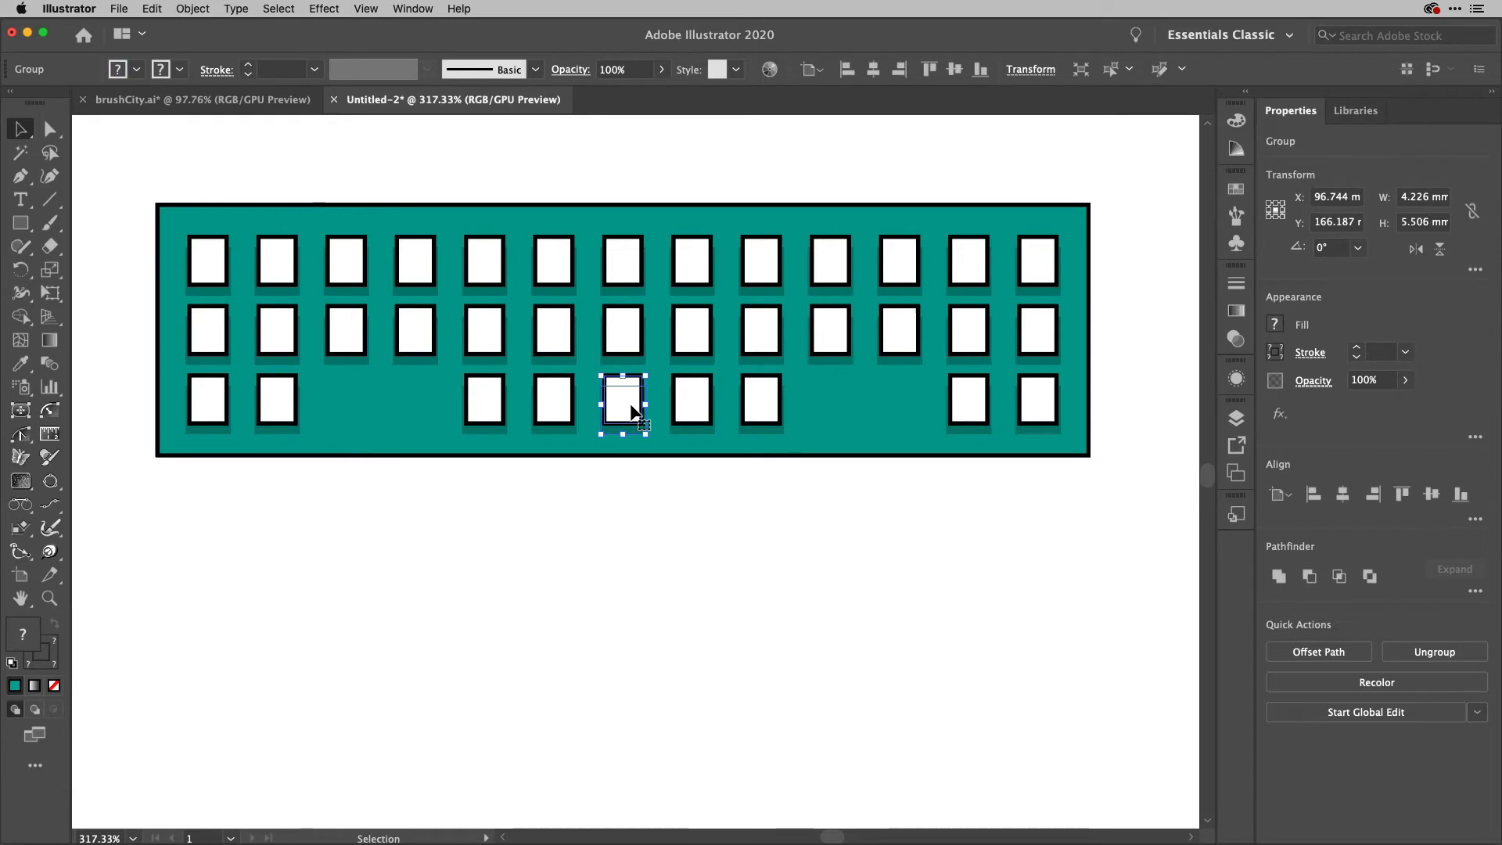
pyautogui.press('Delete')
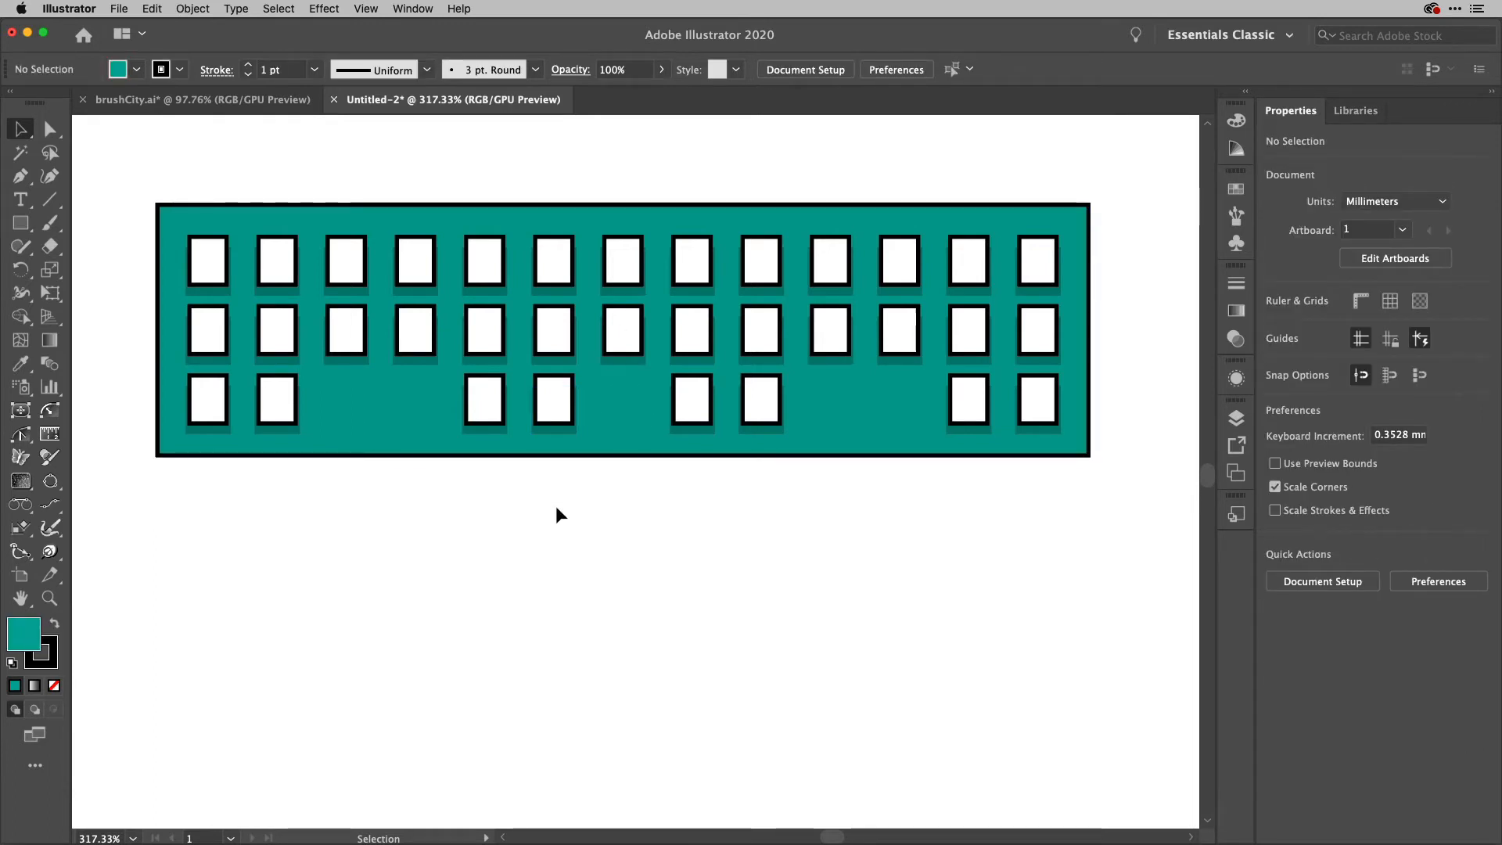
# Draw a rectangle about 10 by 7.5 mm in the left gap down to the facade's bottom edge, with default white fill and black stroke
pyautogui.press('m')
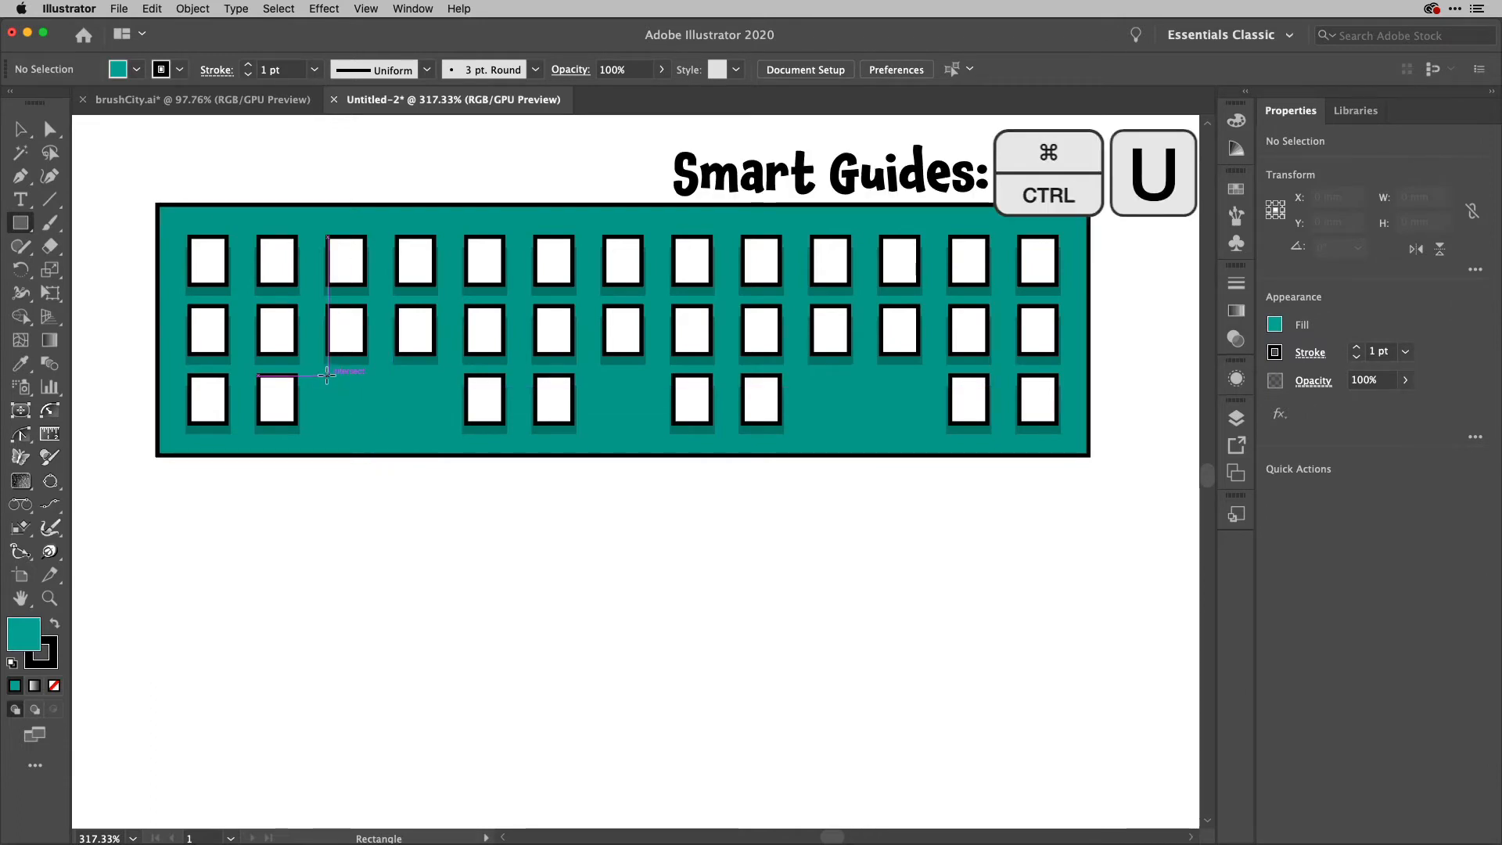
pyautogui.moveTo(327, 375); pyautogui.dragTo(433, 453)
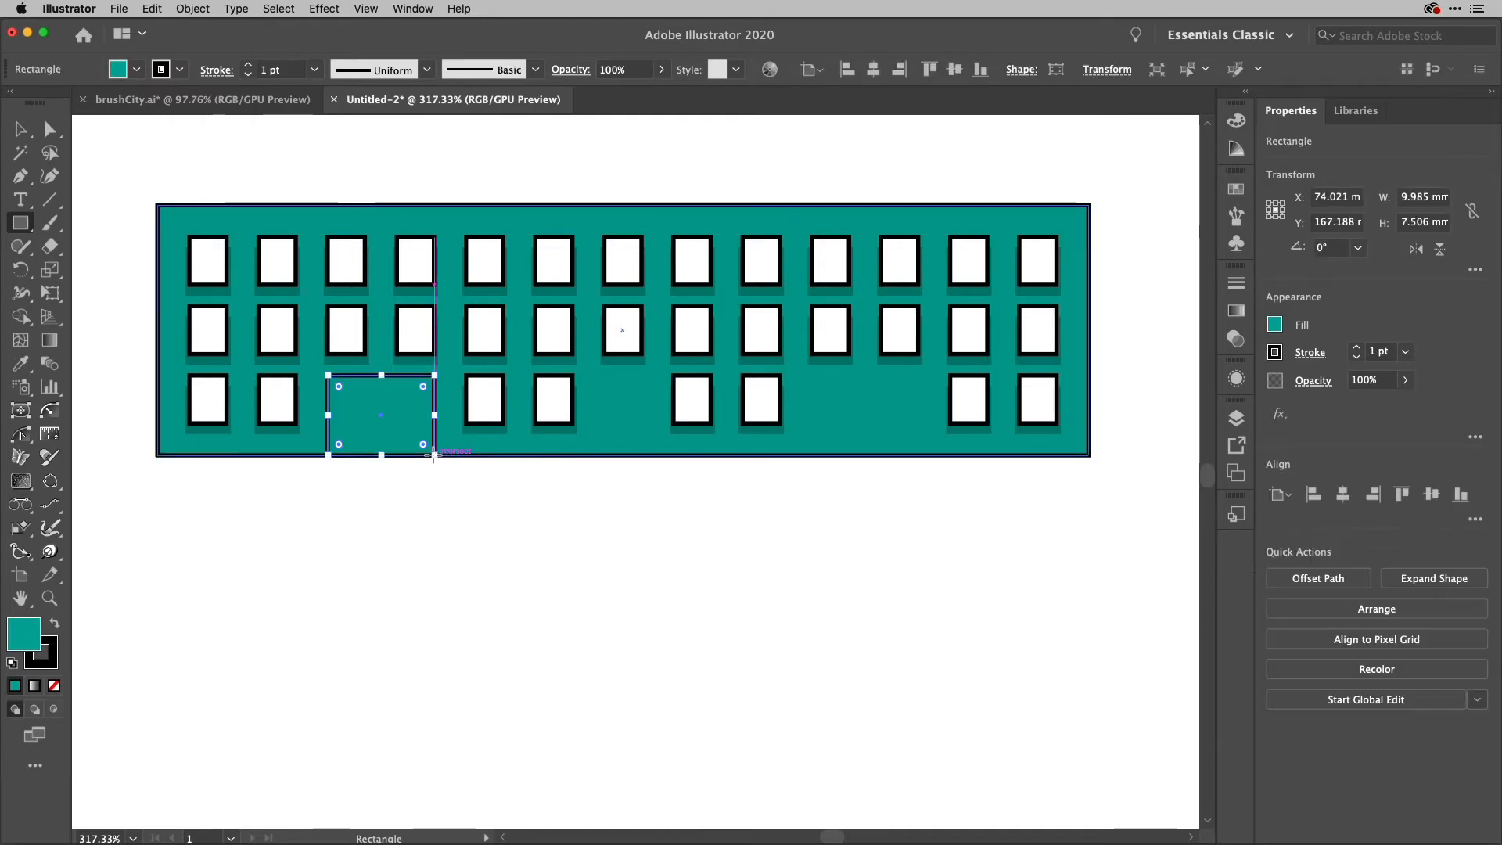
pyautogui.press('d')
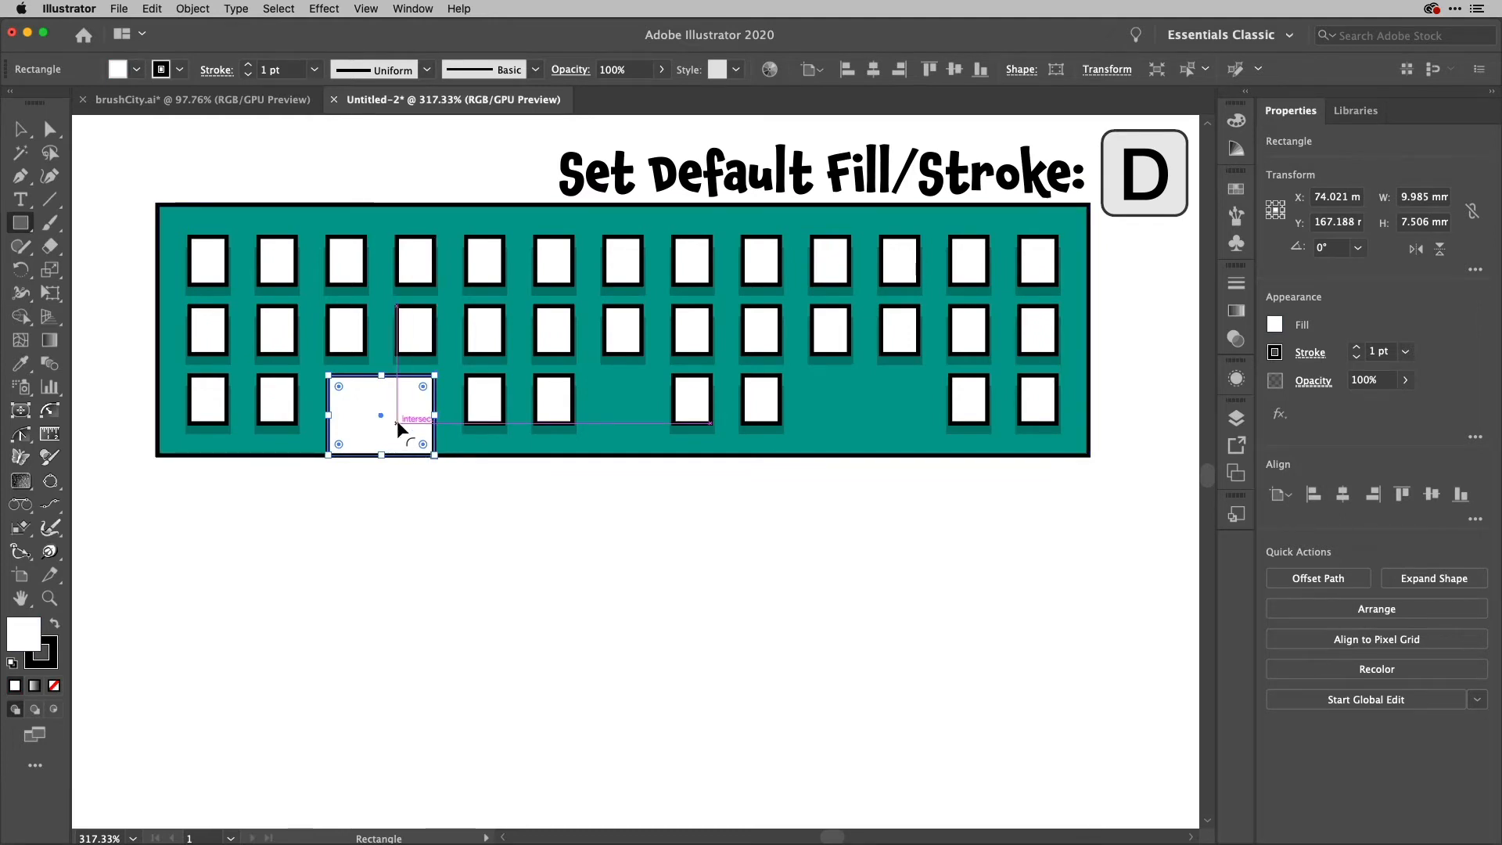
# Split the white rectangle in the ground-floor facade's left gap into a grid of one row and two columns with 0 mm gutter
pyautogui.click(191, 9)
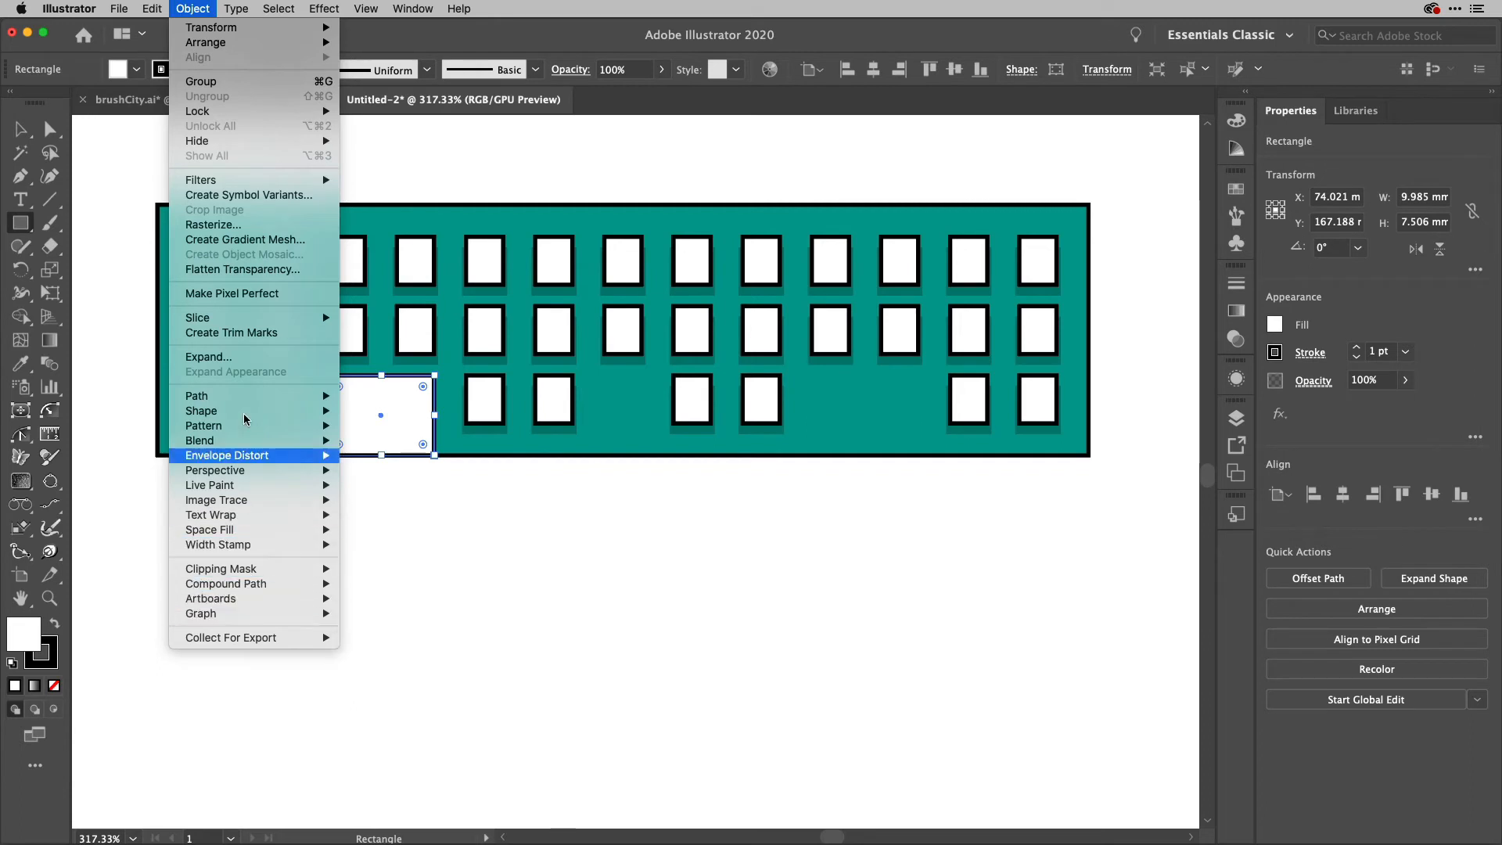
pyautogui.moveTo(235, 396)
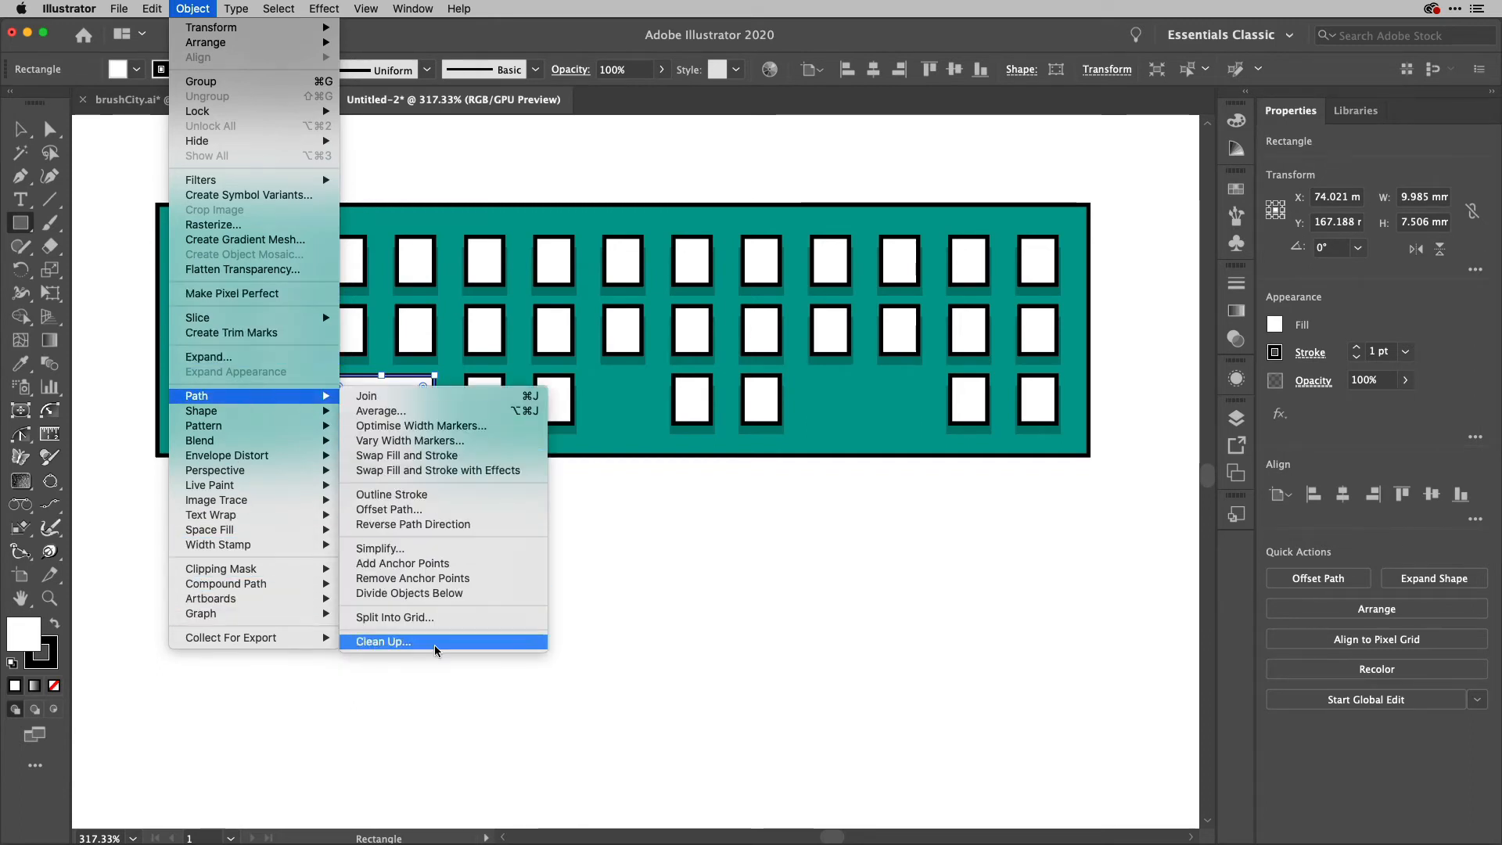
pyautogui.click(436, 618)
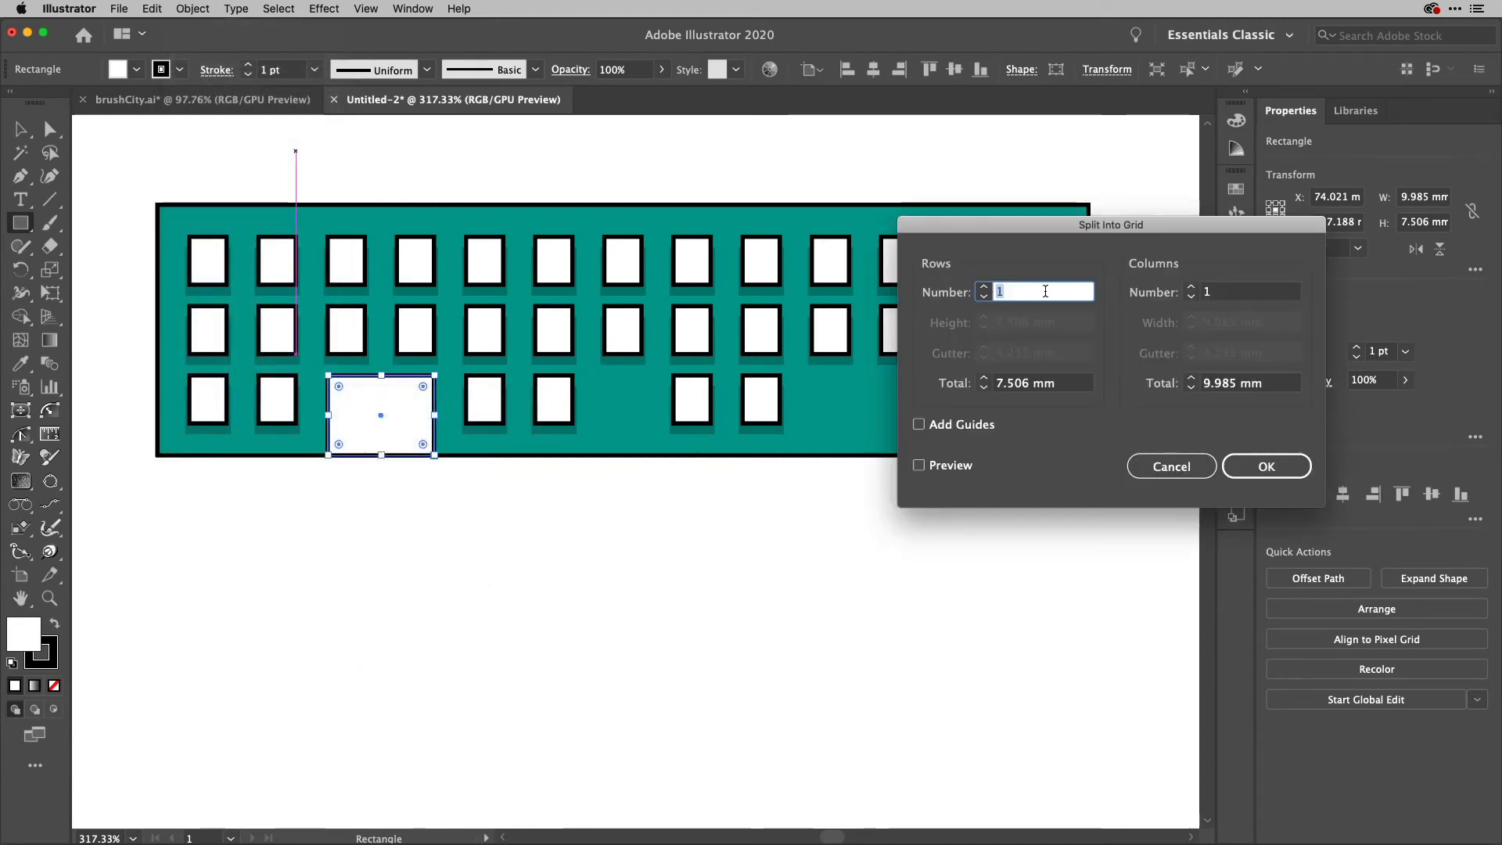
pyautogui.click(1191, 287)
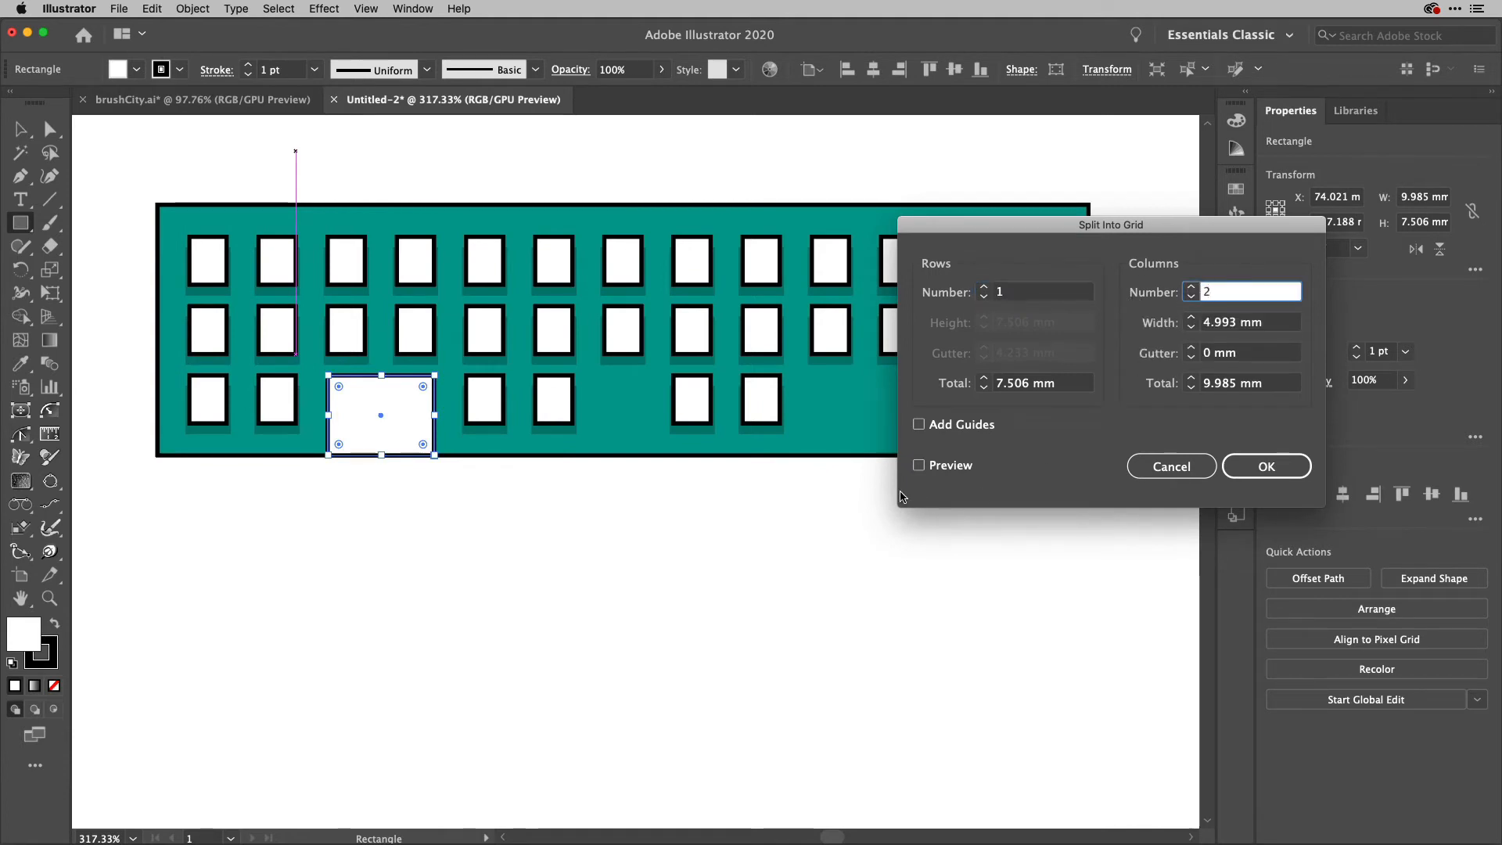
pyautogui.click(919, 466)
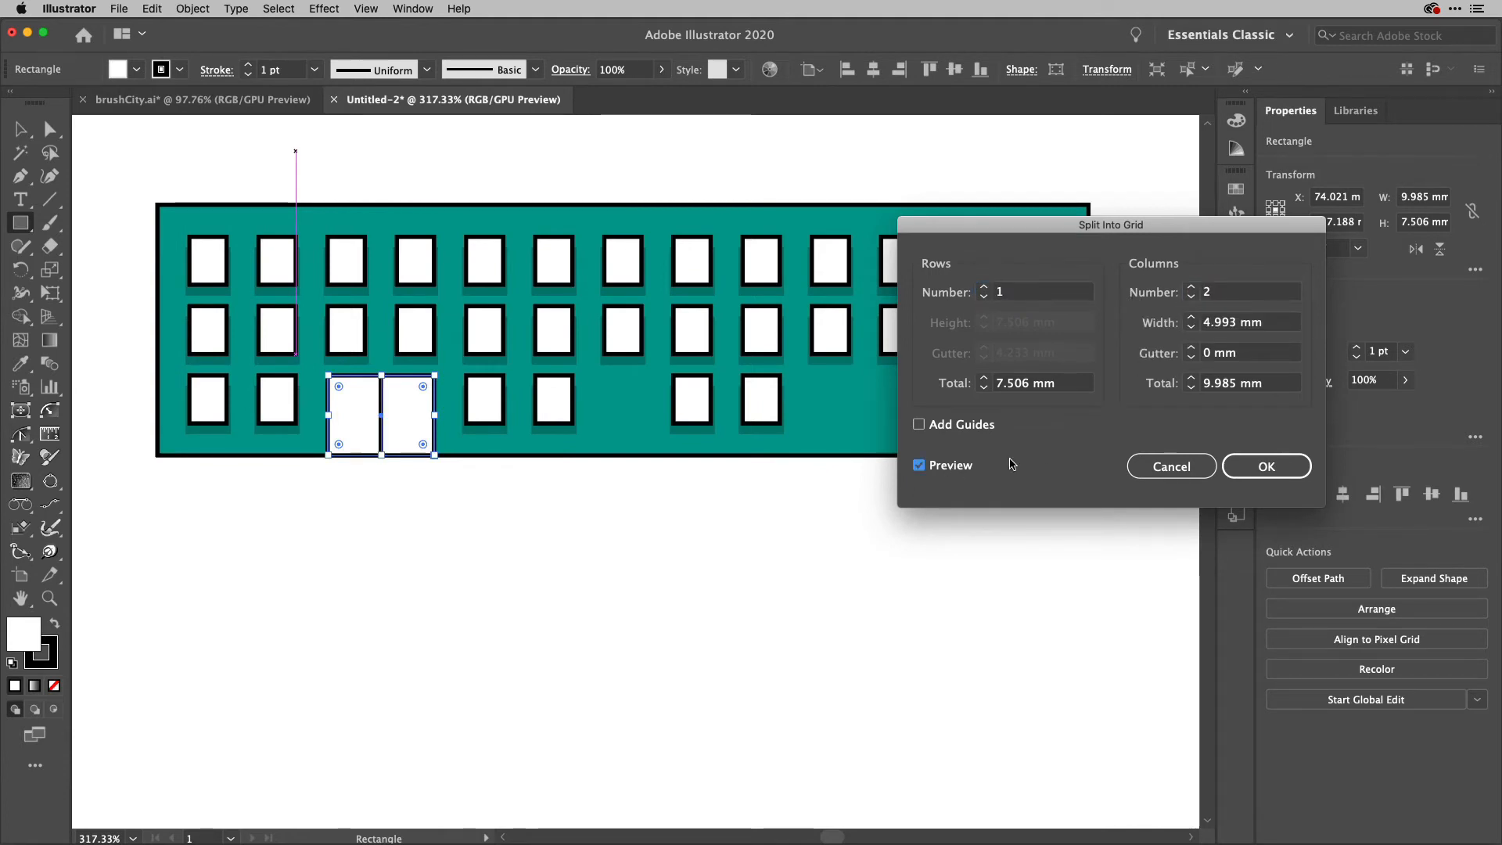
pyautogui.click(1267, 466)
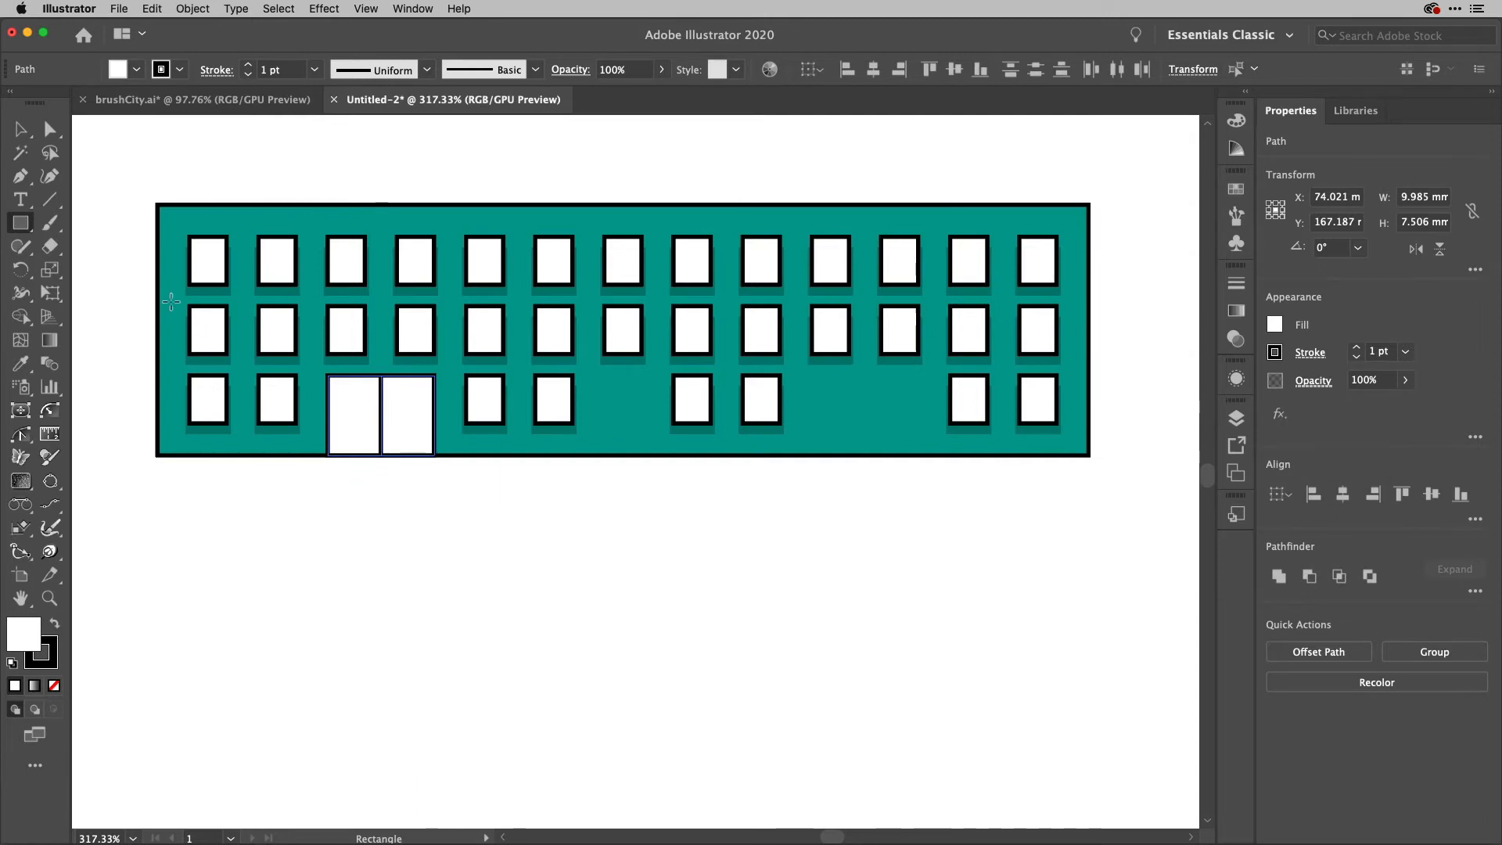
# Copy the door panels across the facade's bottom edge, placing a single panel in the middle gap and a pair in the right gap
pyautogui.click(24, 131)
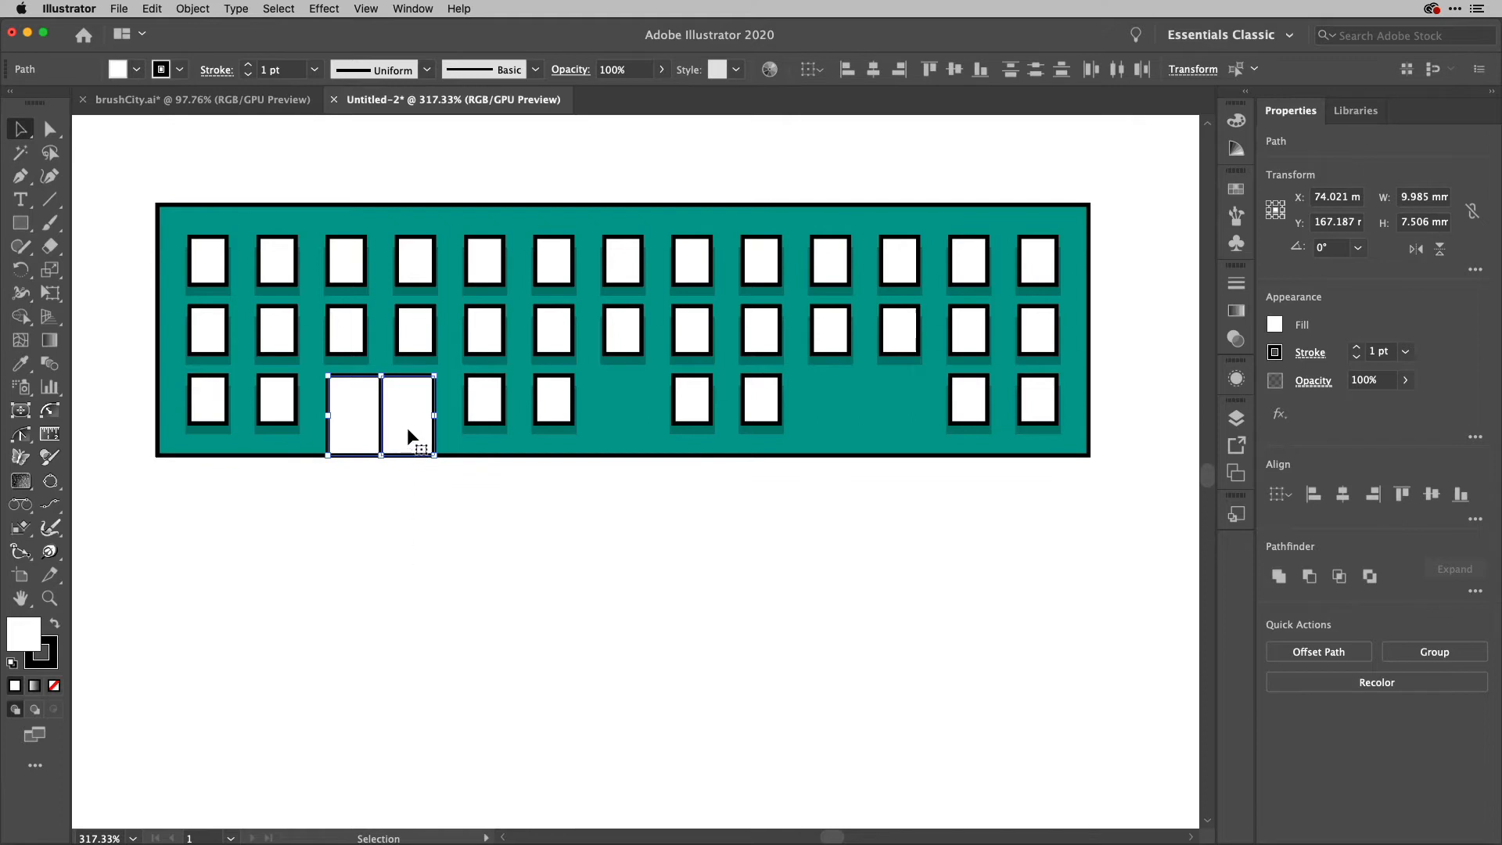
pyautogui.moveTo(407, 427); pyautogui.dragTo(623, 441)
pyautogui.click(872, 499)
pyautogui.click(839, 429)
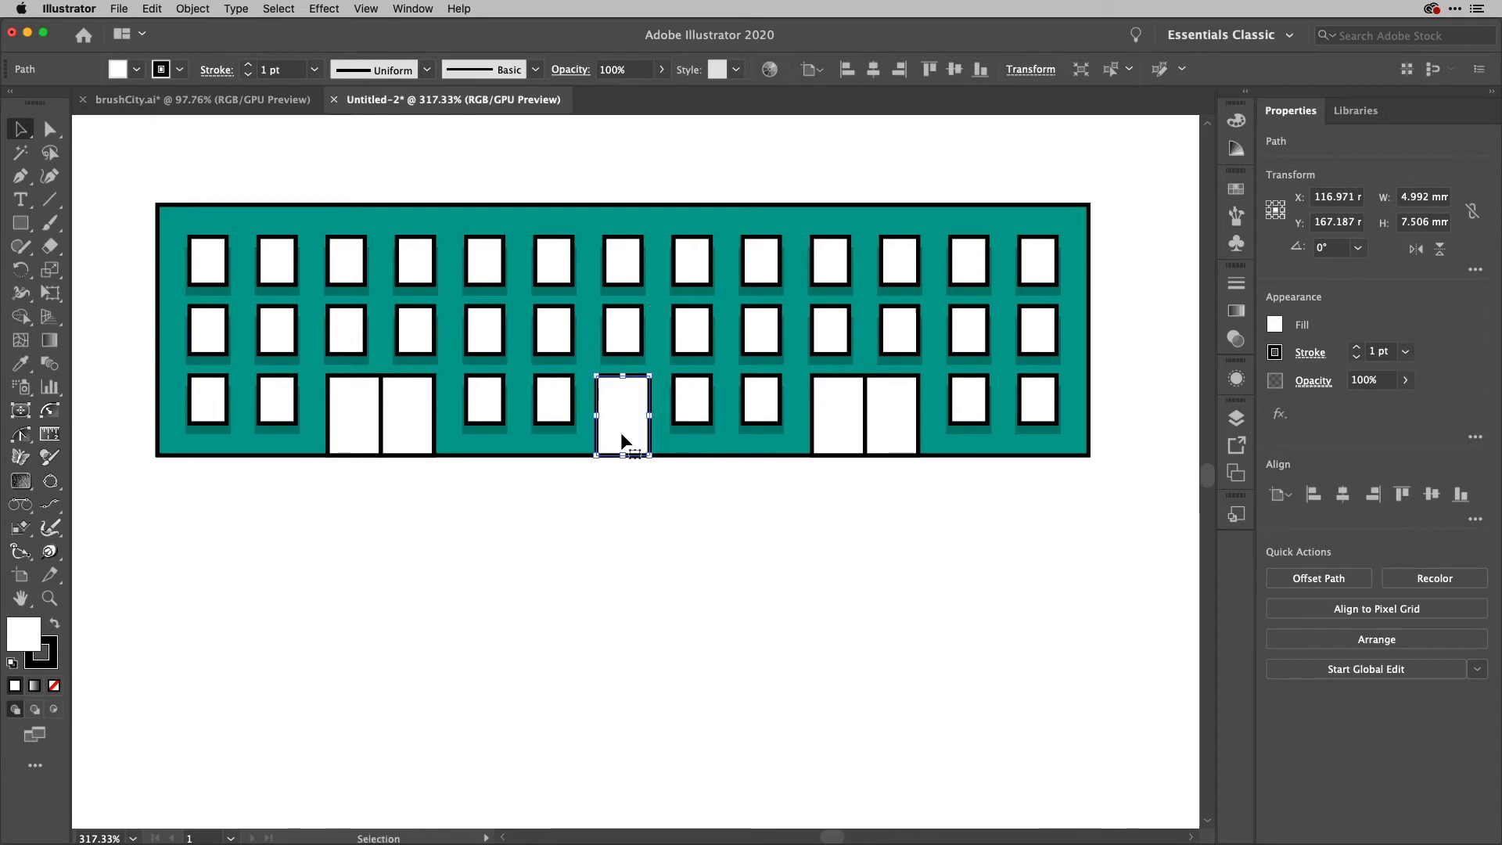
pyautogui.click(640, 523)
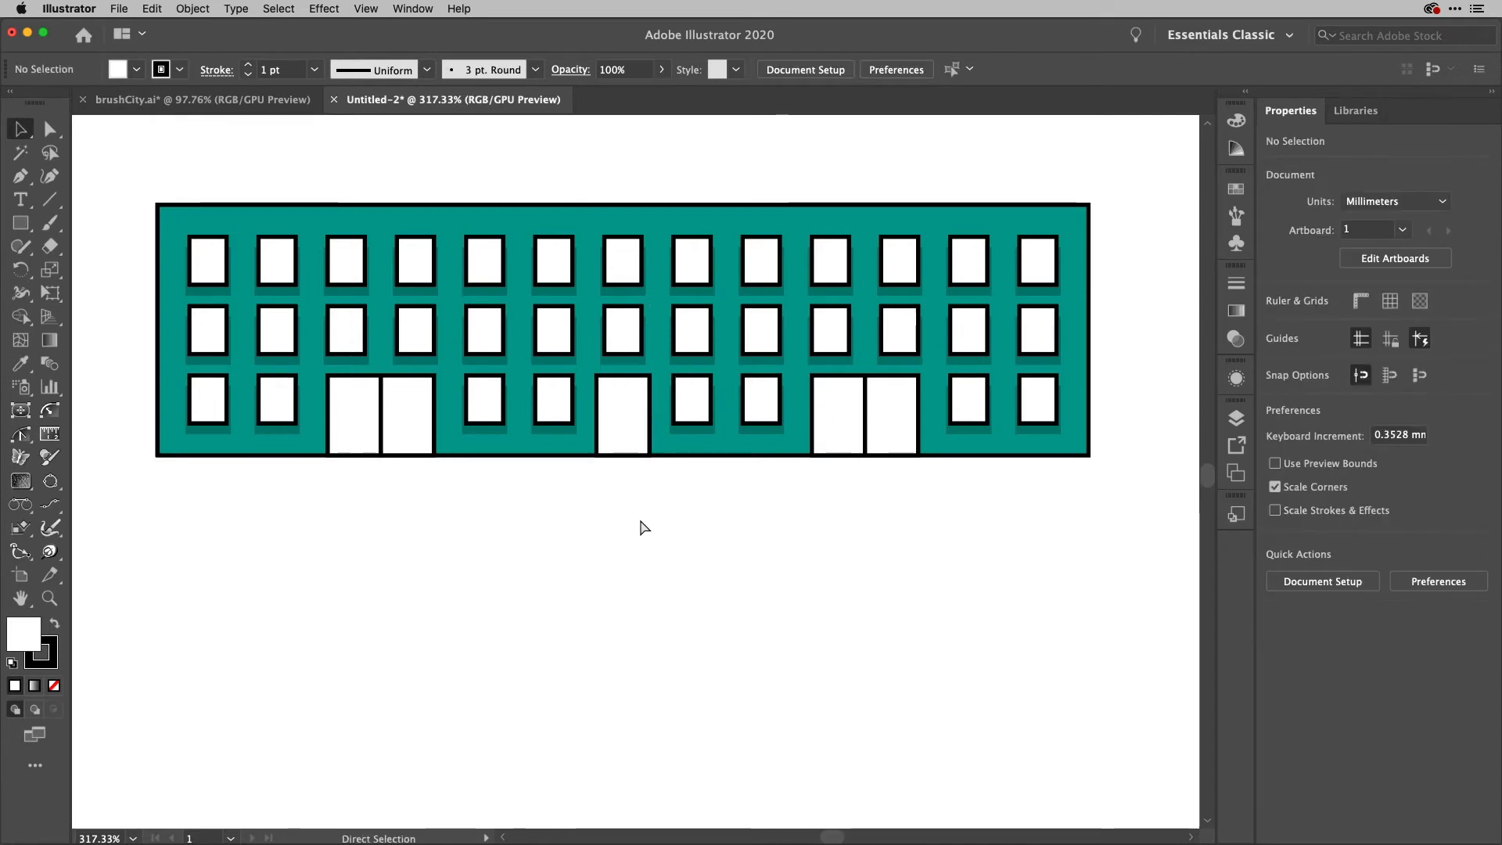
# Duplicate the original teal rectangle without its windows straight above the facade and reduce the copy's height to about 2.5 mm
pyautogui.press('super+0')
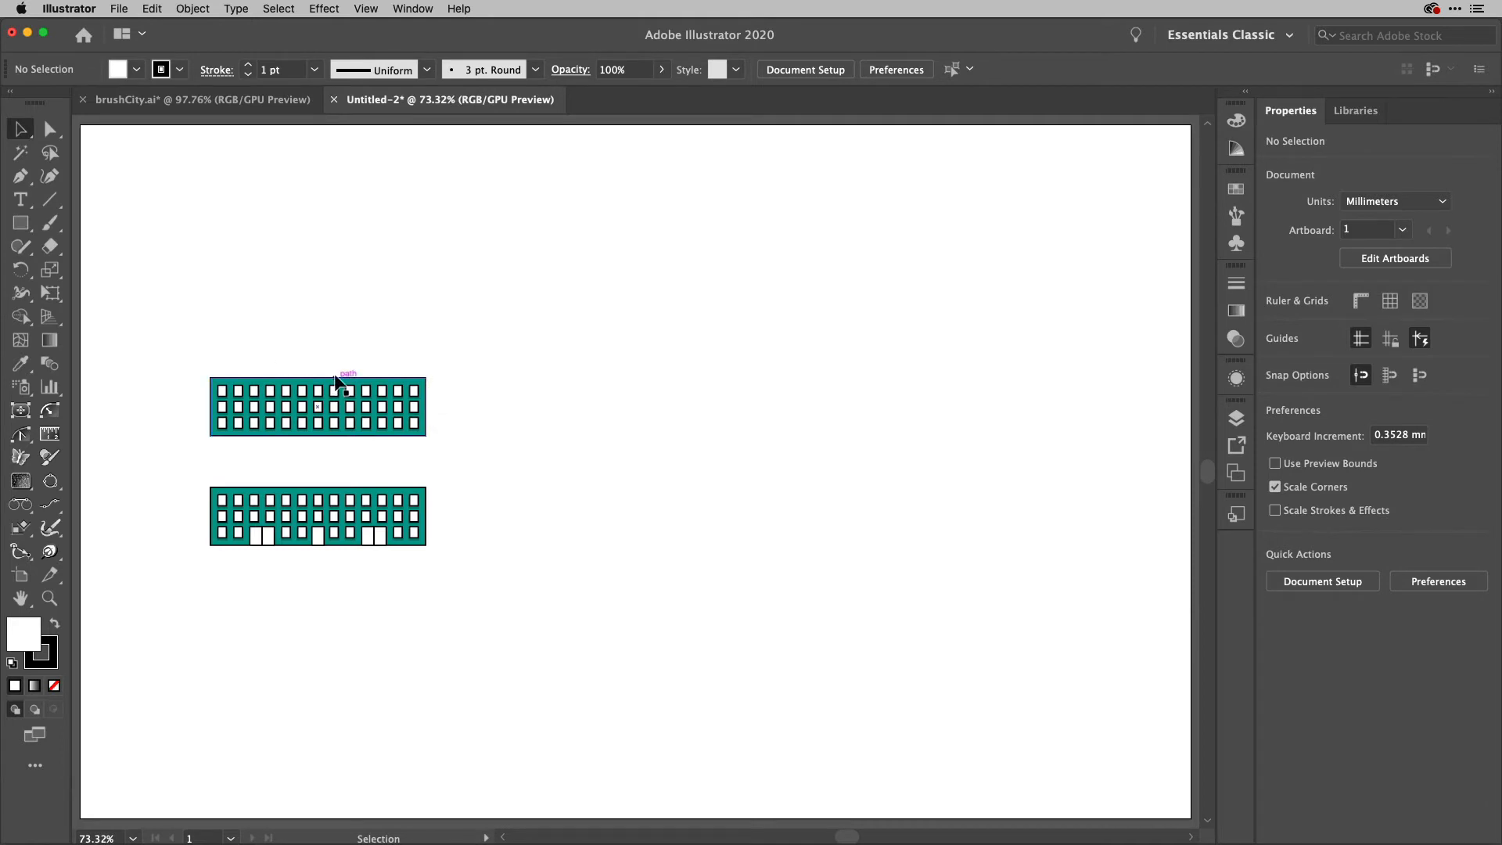
pyautogui.moveTo(336, 382); pyautogui.dragTo(337, 295)
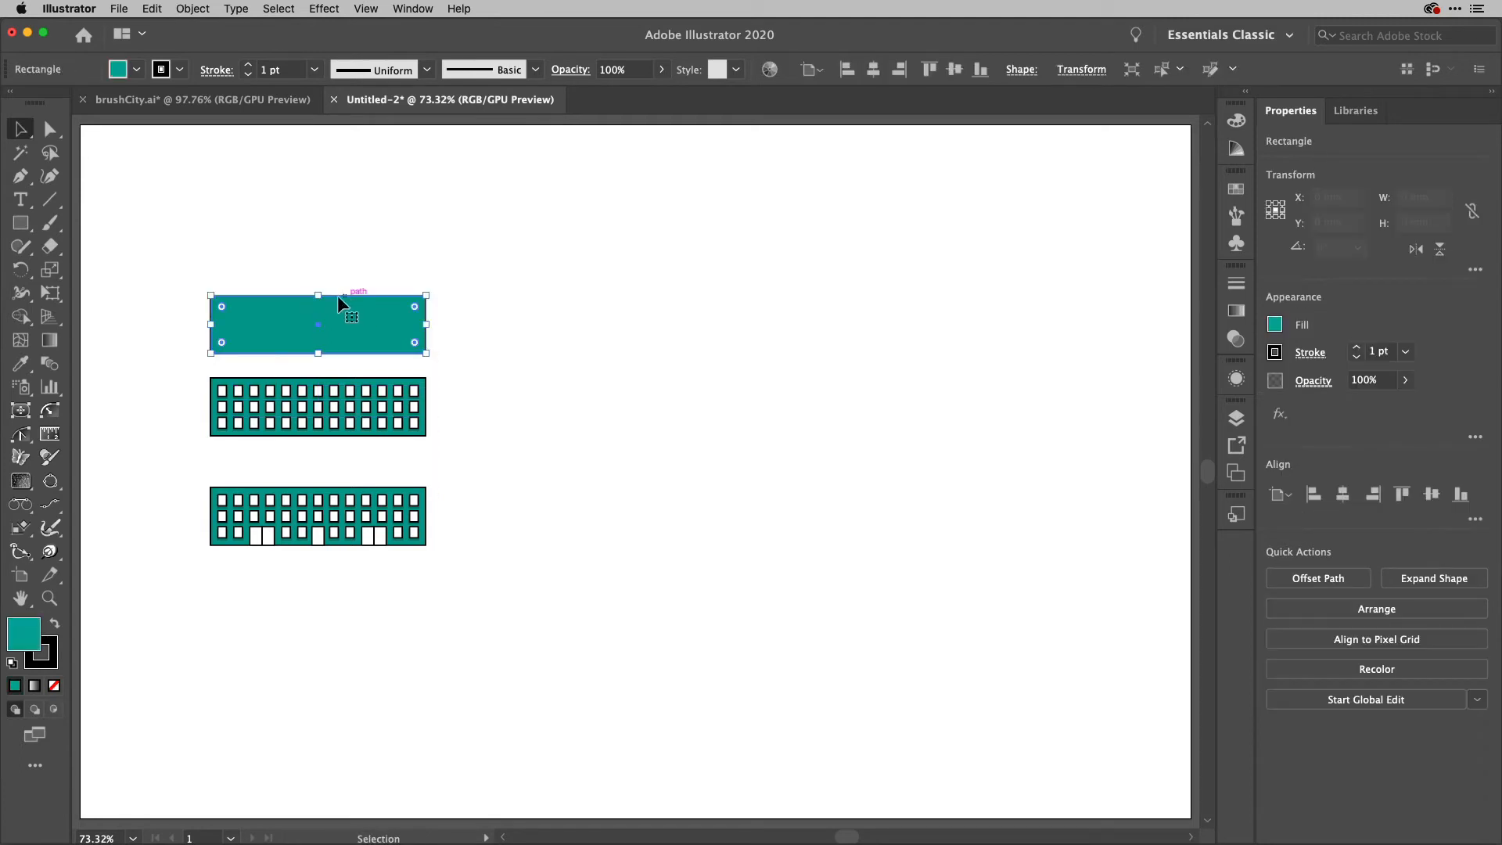
pyautogui.scroll(3, 307, 314)
pyautogui.scroll(2, 307, 314)
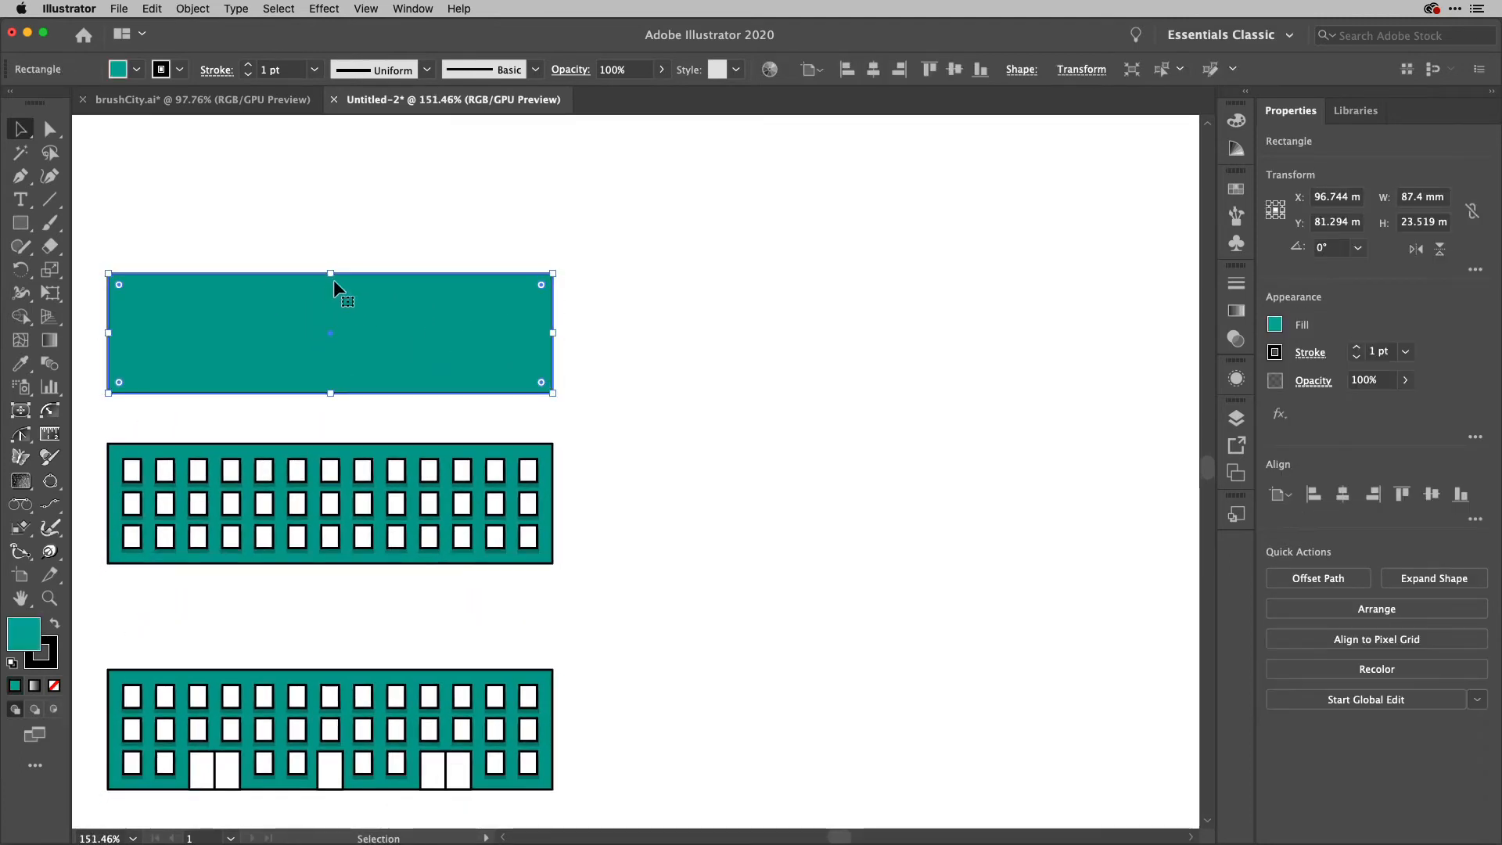
pyautogui.moveTo(333, 273); pyautogui.dragTo(332, 385)
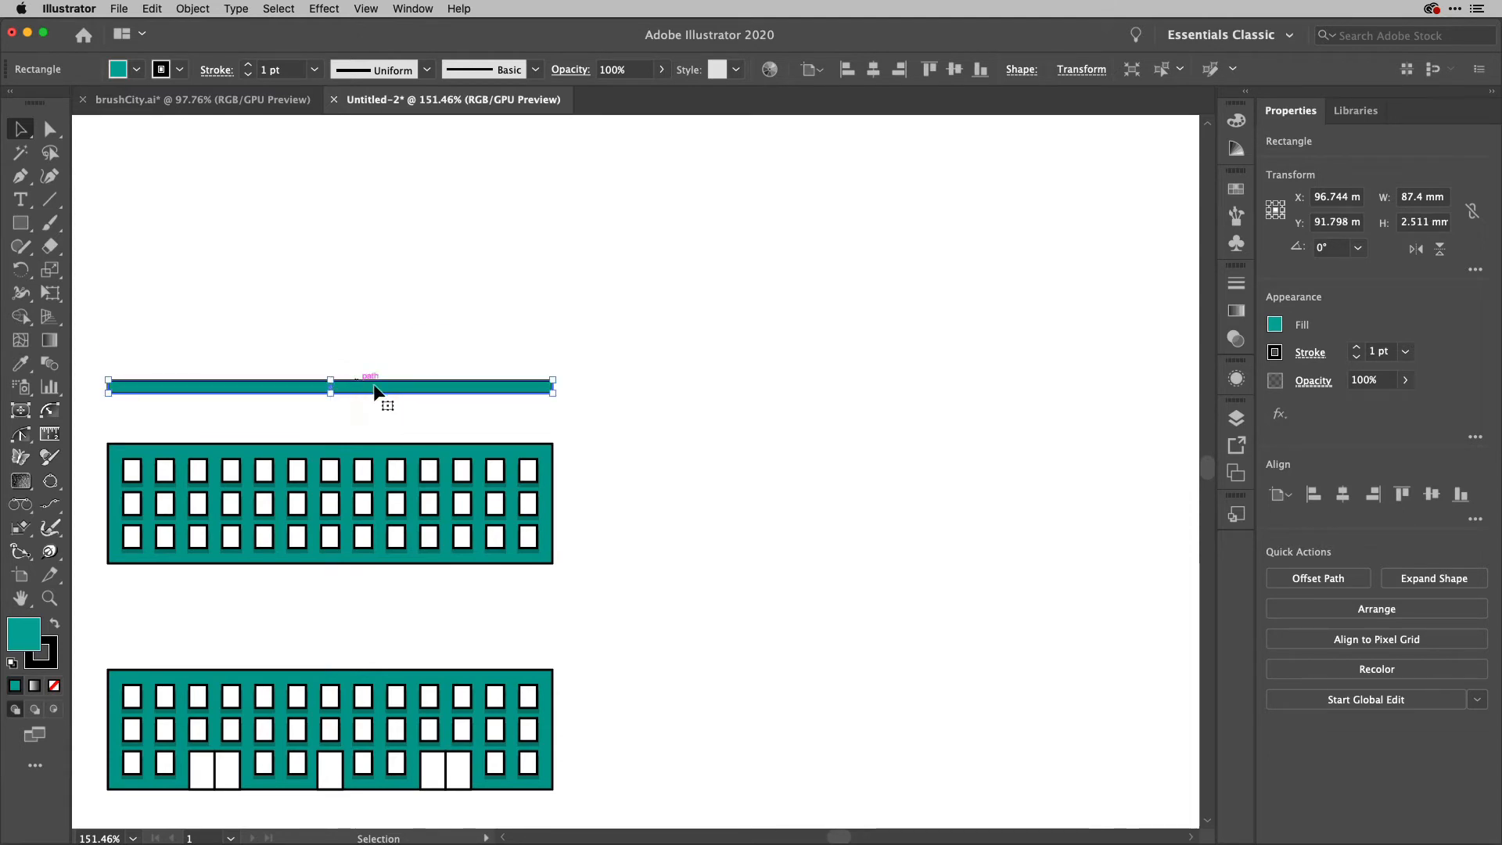
# Duplicate the thin teal strip directly on top of itself, edges touching, and widen the upper copy from its centre to about 90.3 mm
pyautogui.scroll(3, 318, 410)
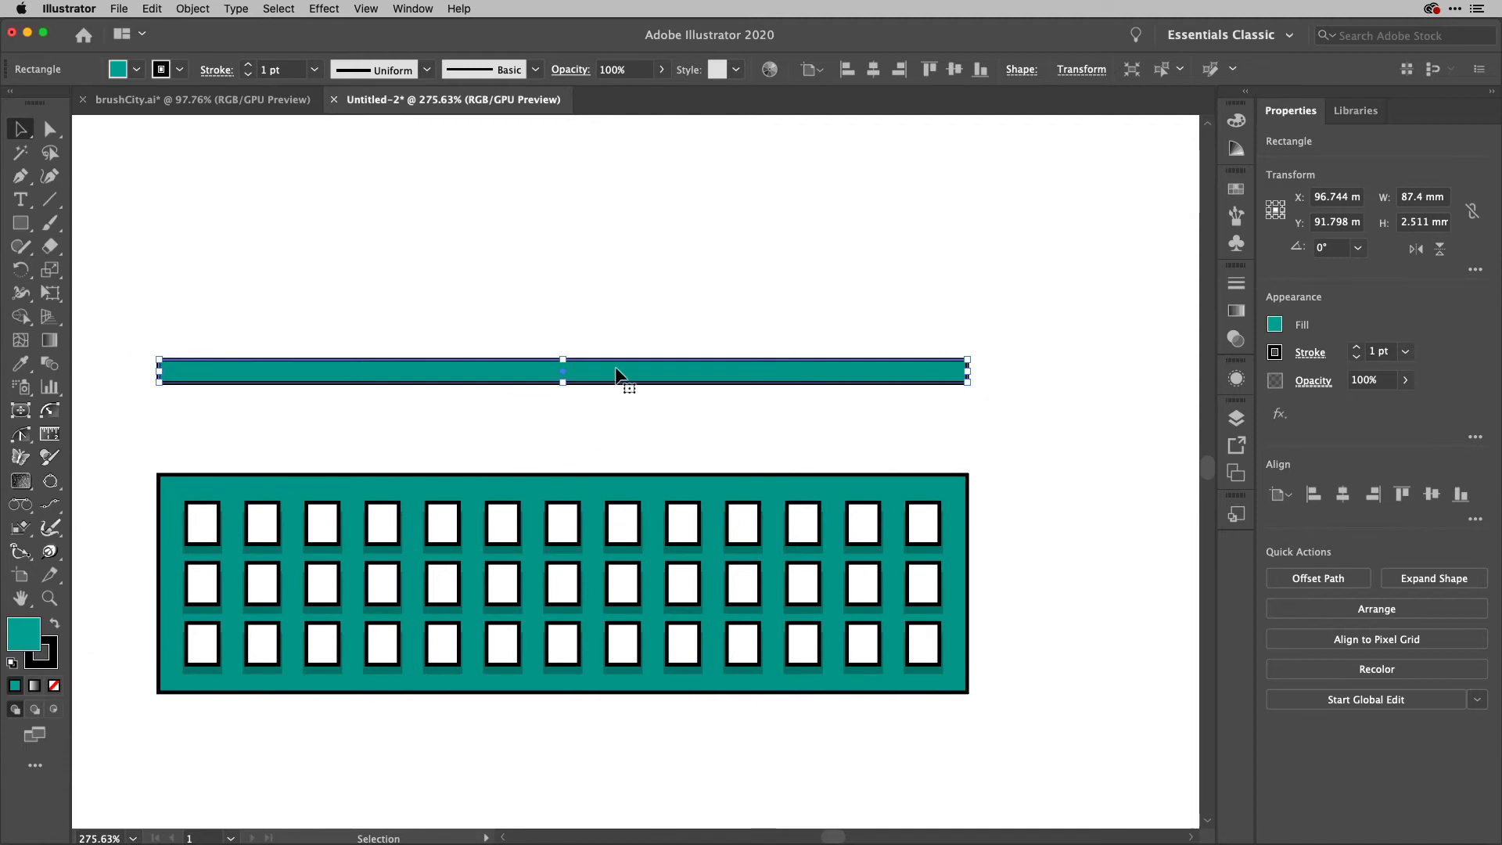
pyautogui.moveTo(616, 368); pyautogui.dragTo(618, 348)
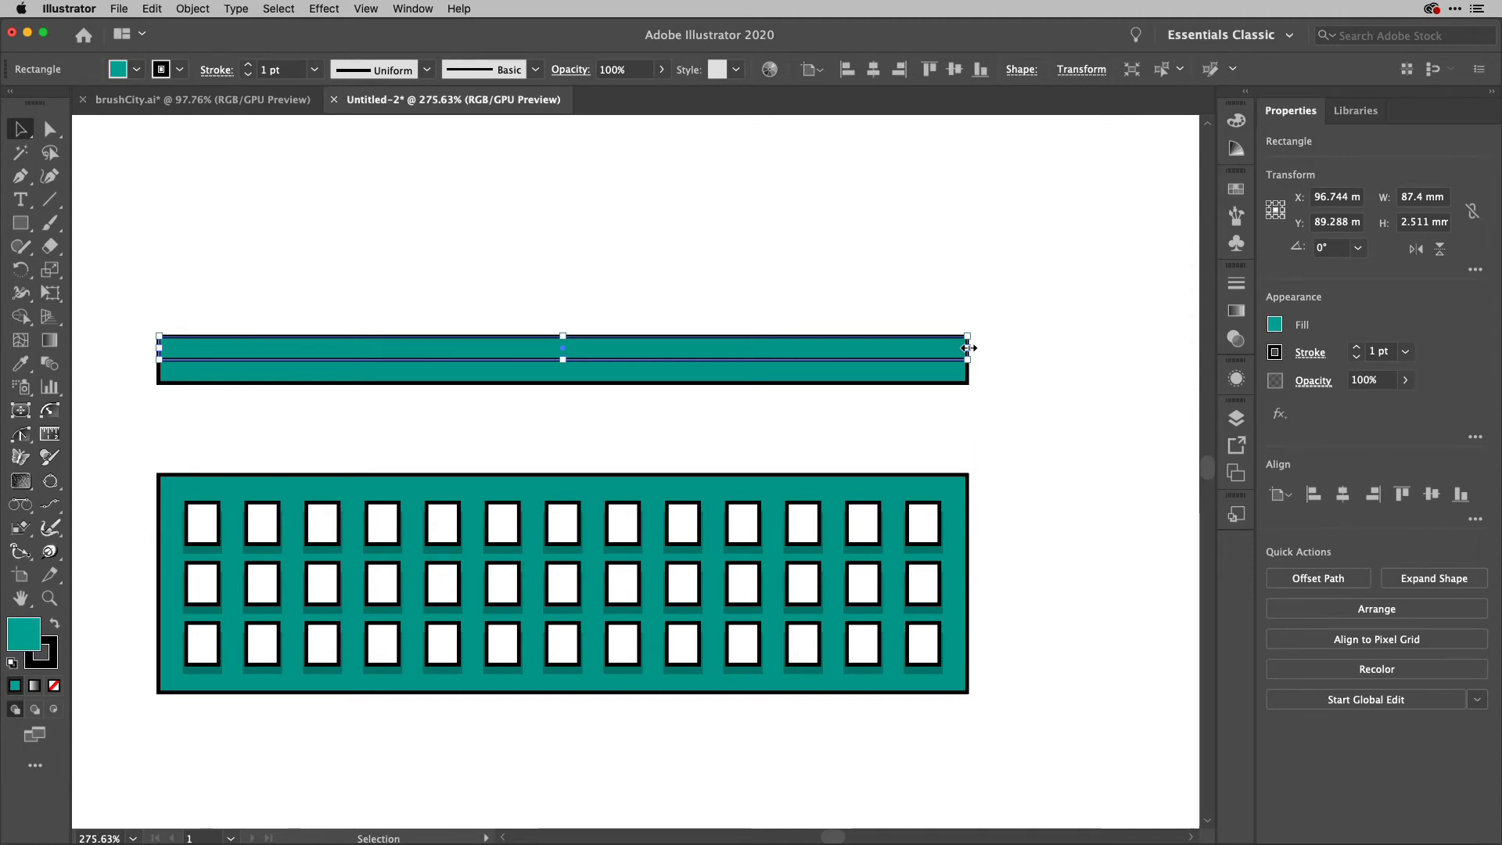
pyautogui.moveTo(969, 348); pyautogui.dragTo(983, 348)
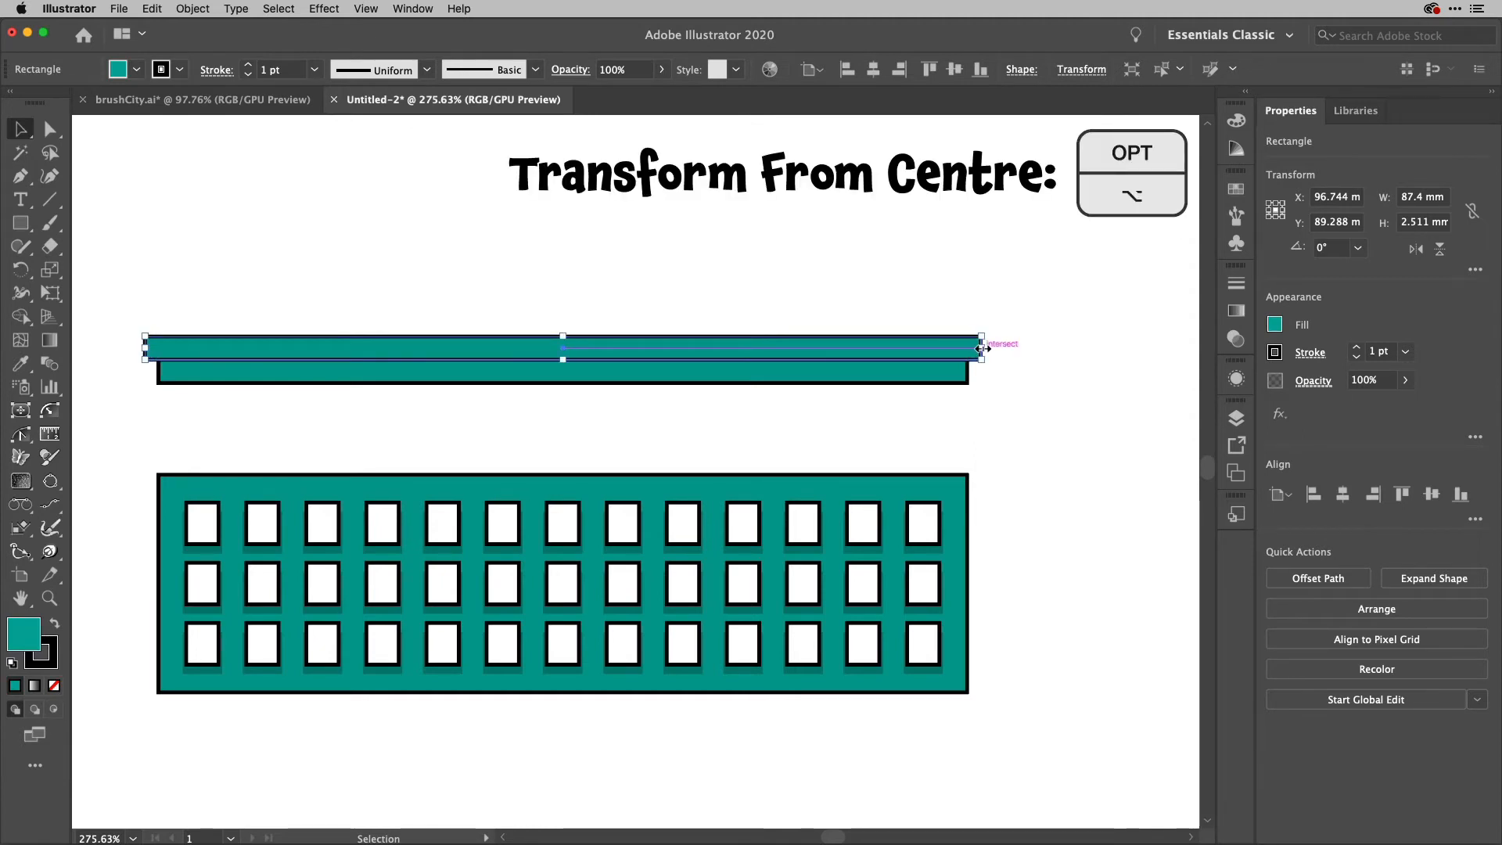
pyautogui.click(1028, 364)
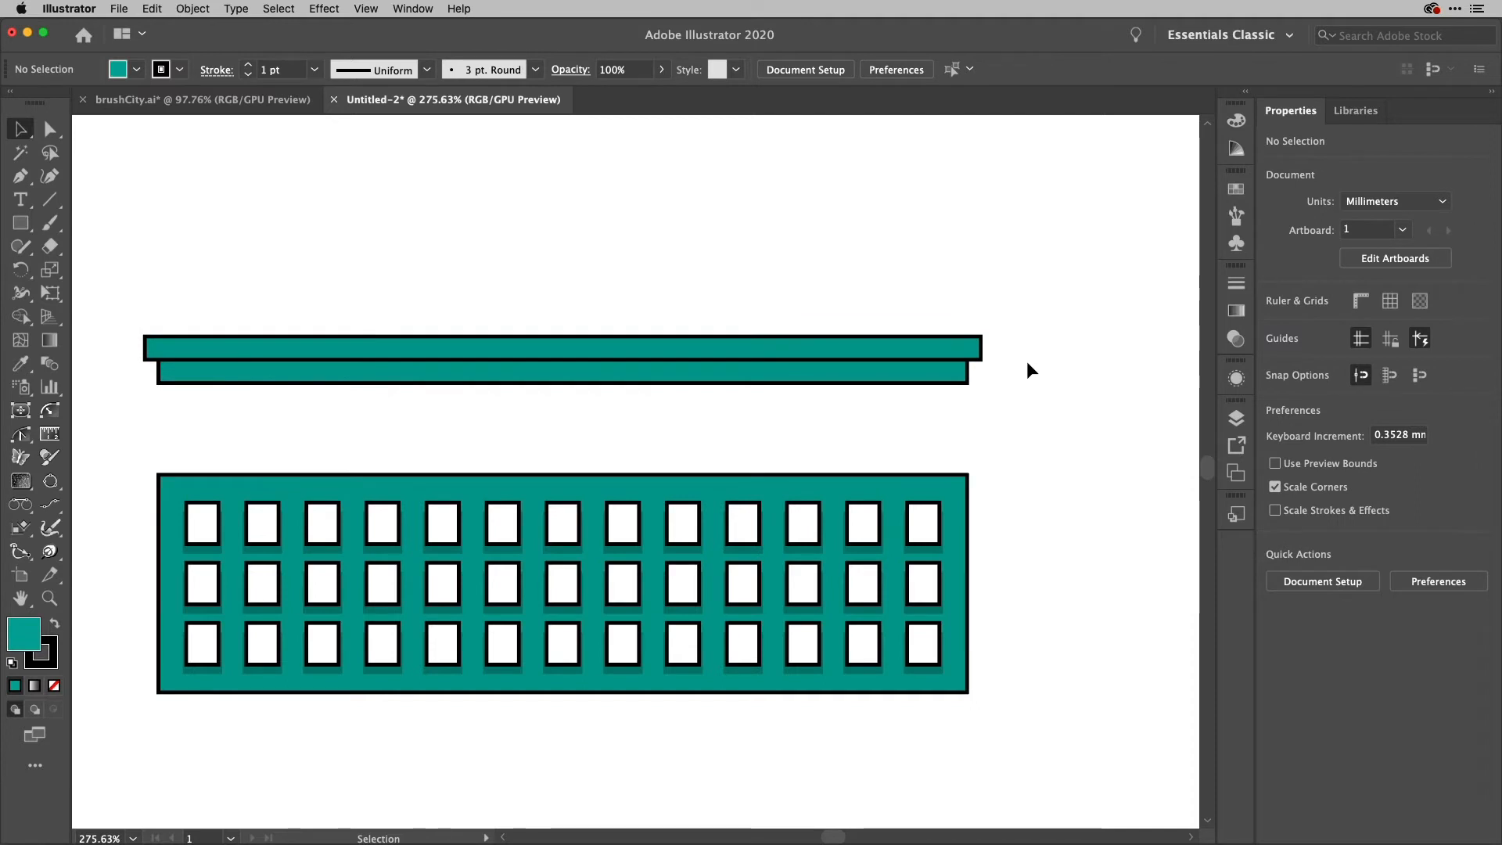
pyautogui.press('a')
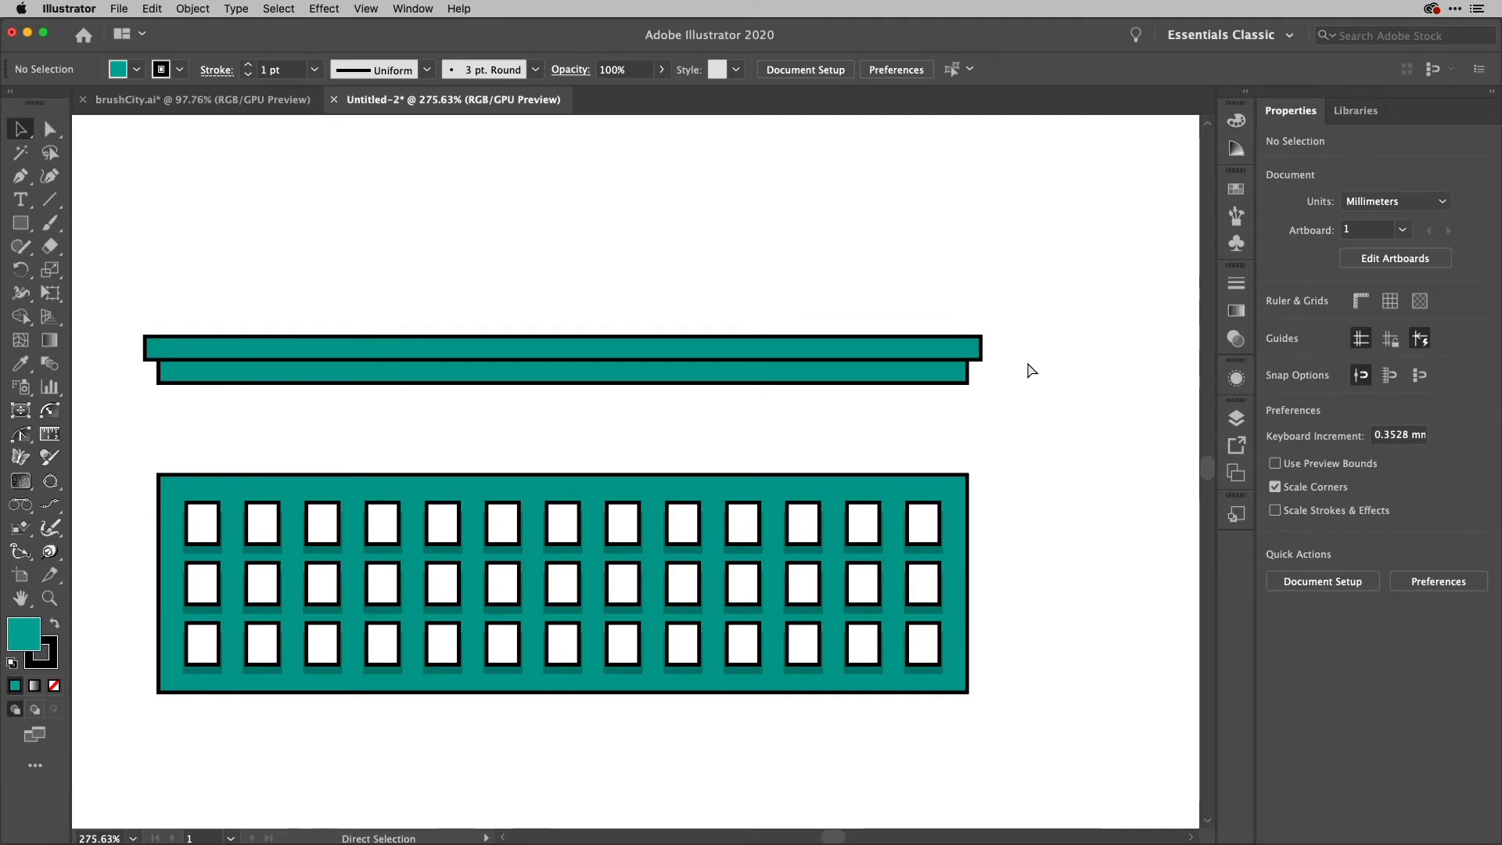
# Group the ground-floor facade with its doors, rotate it 90° clockwise, and move it to the artboard's lower left area
pyautogui.press('super+0')
pyautogui.press('v')
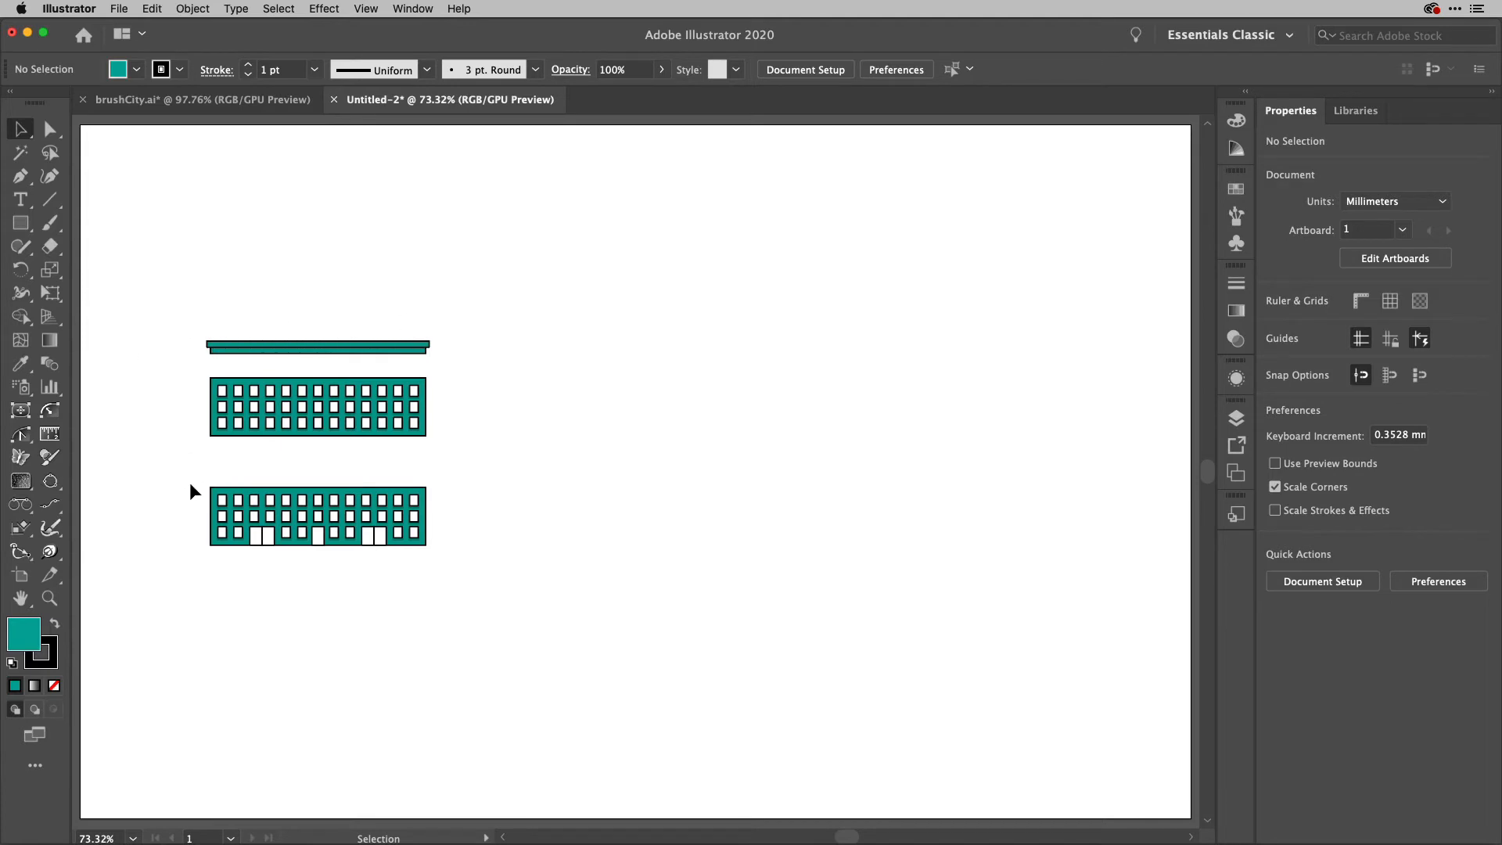
pyautogui.moveTo(247, 500); pyautogui.dragTo(474, 574)
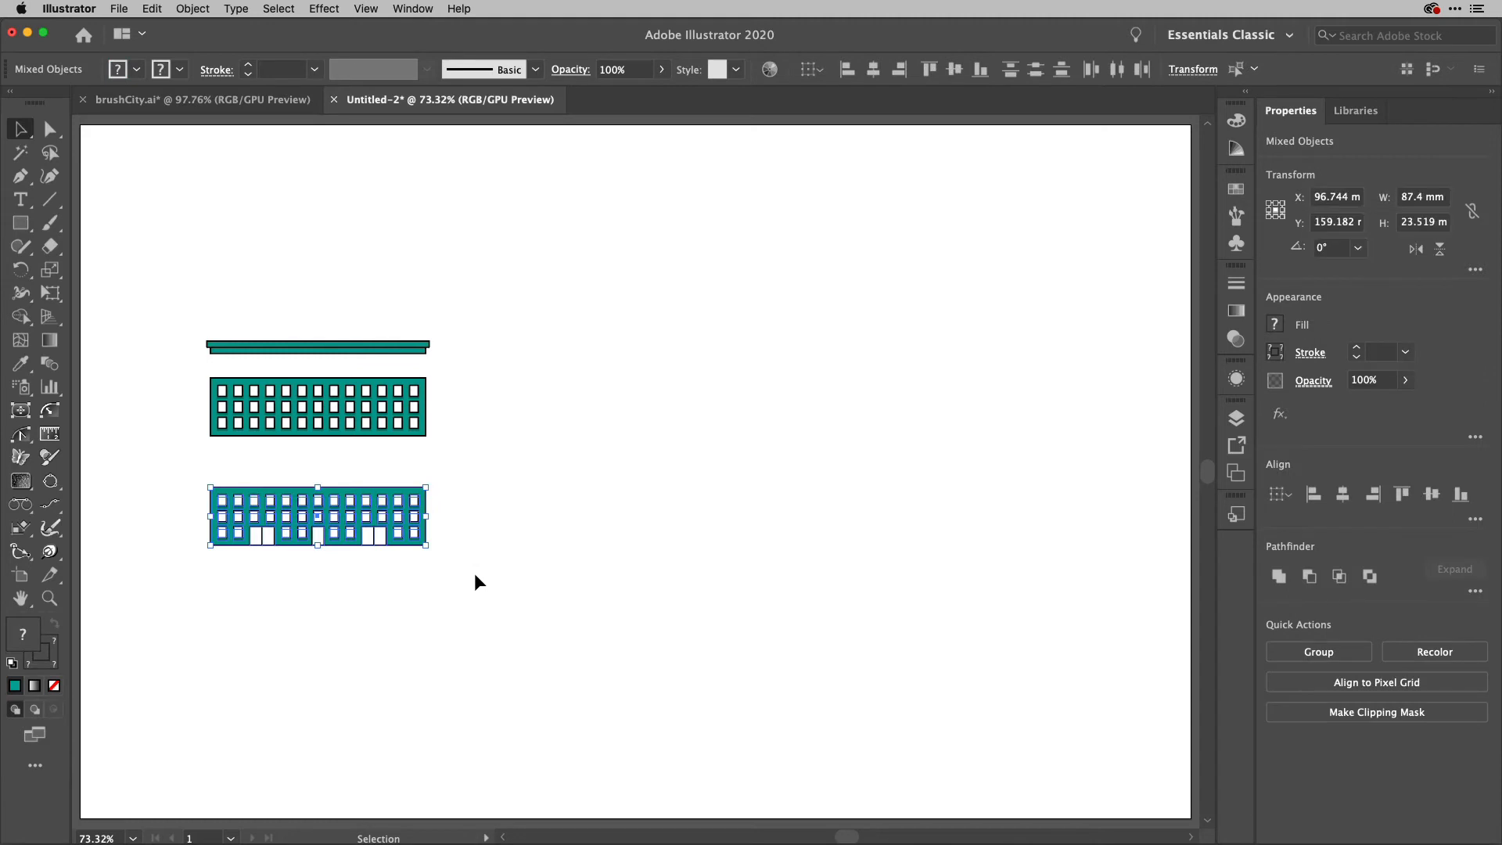
pyautogui.press('super+g')
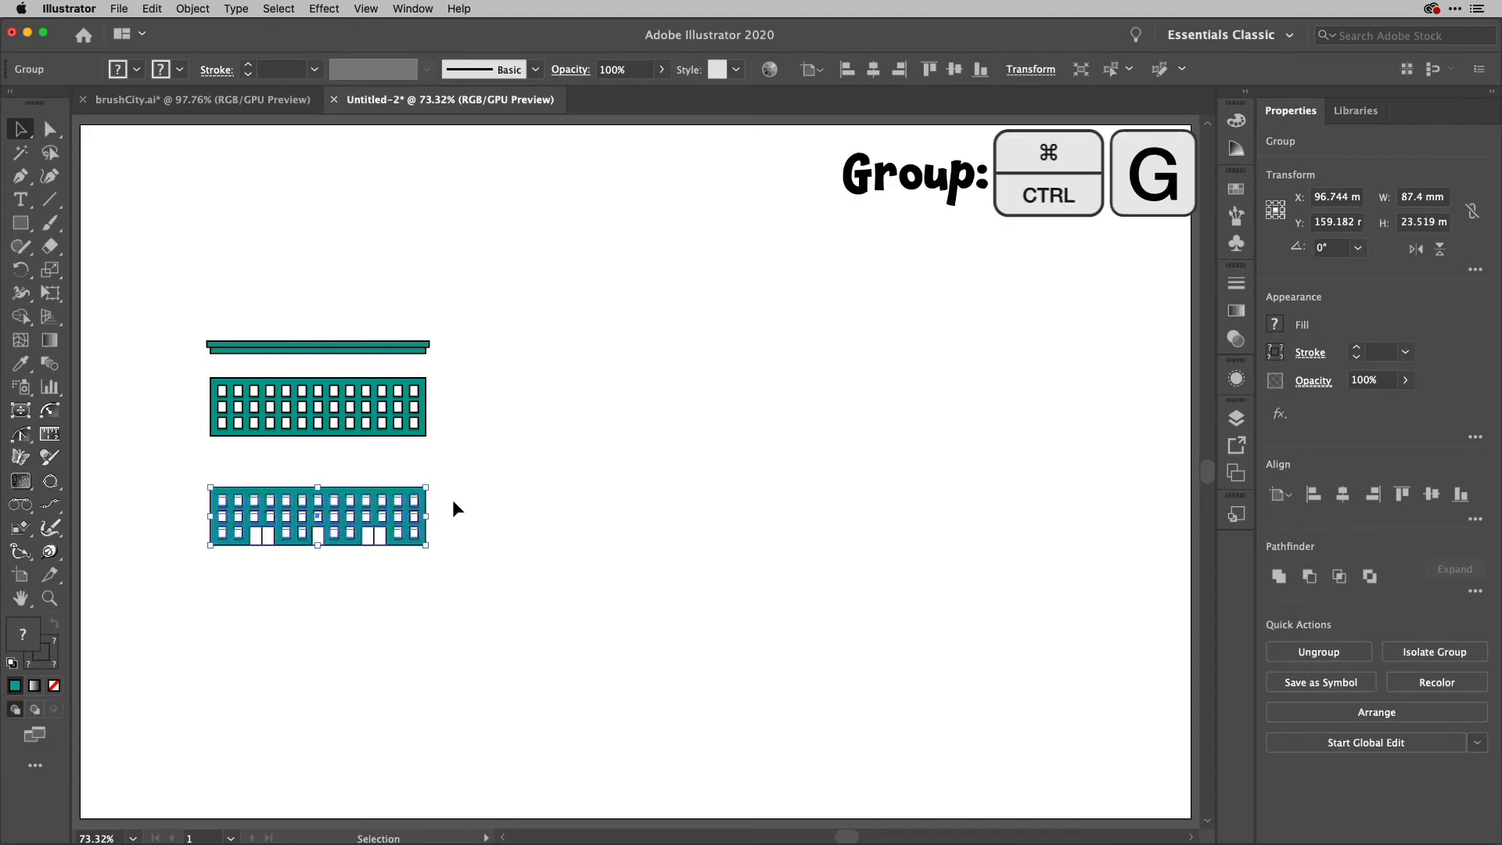
pyautogui.moveTo(434, 480); pyautogui.dragTo(345, 577)
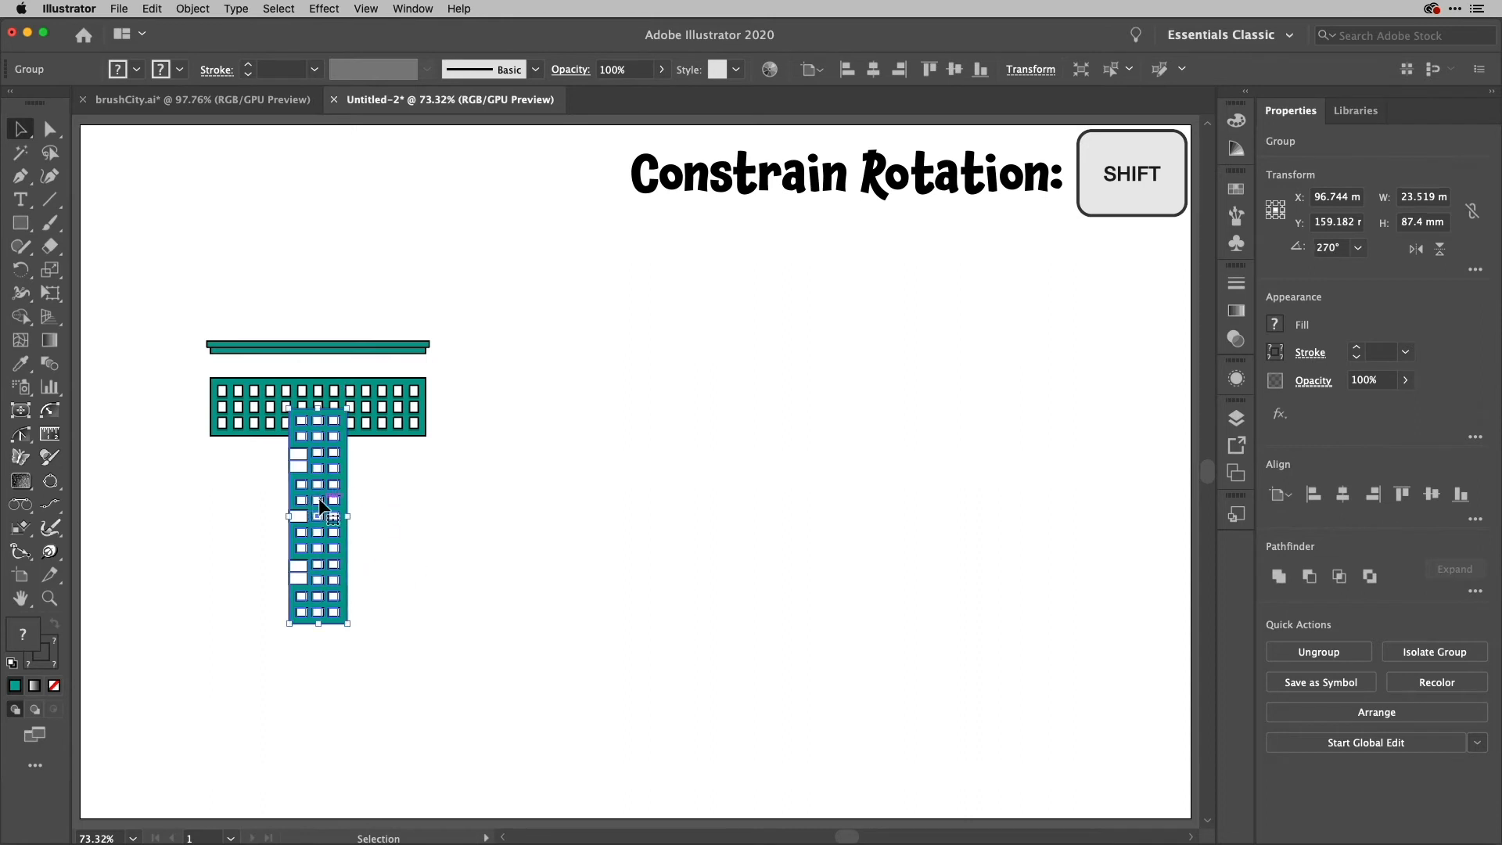
pyautogui.moveTo(313, 503); pyautogui.dragTo(211, 579)
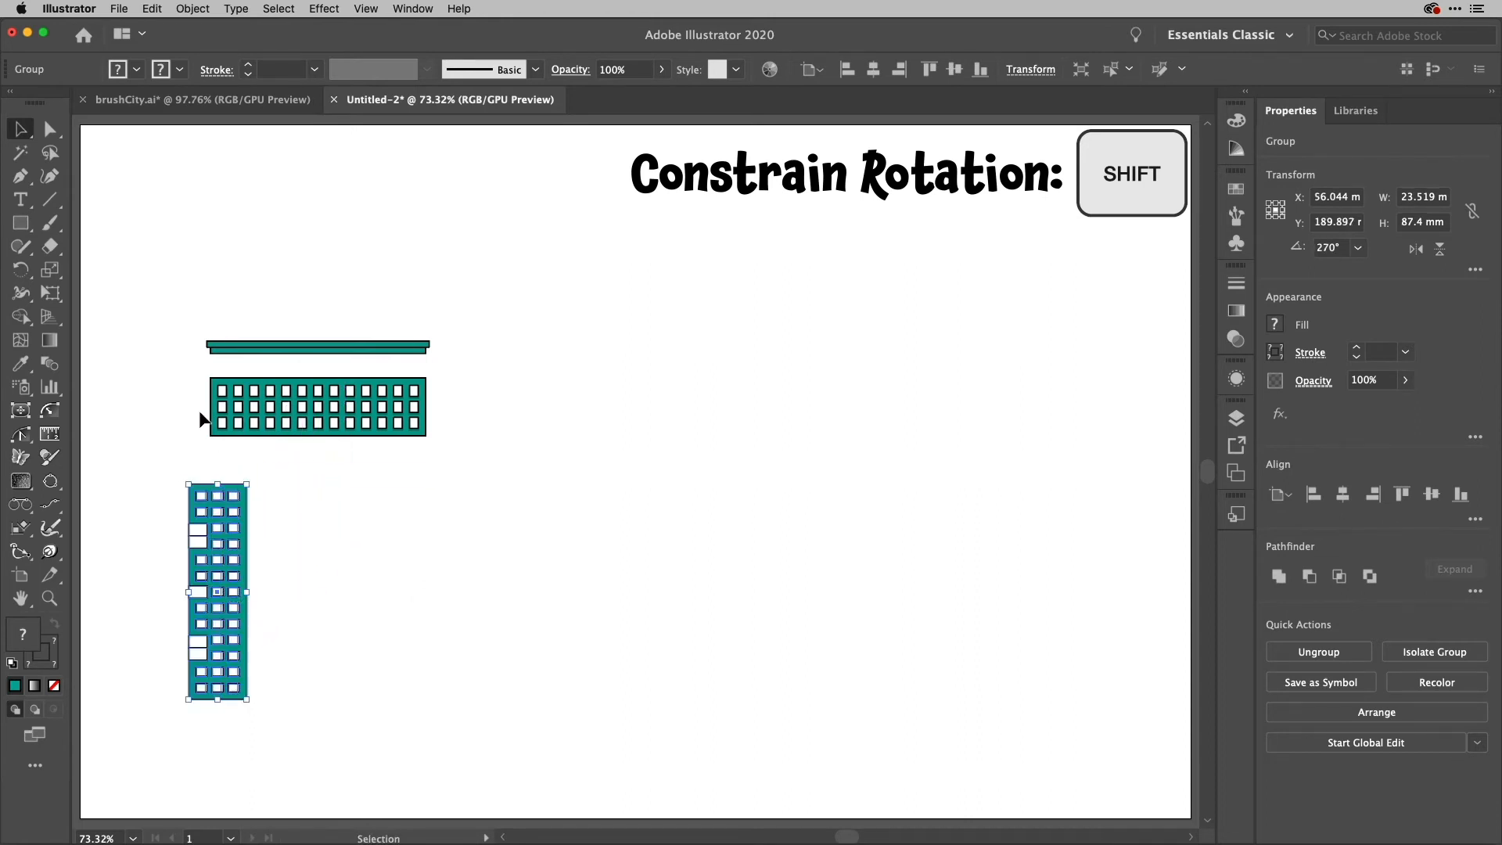
# Group the plain windowed facade, rotate it 90° clockwise, and align it beside the upright ground-floor facade
pyautogui.moveTo(202, 376); pyautogui.dragTo(477, 459)
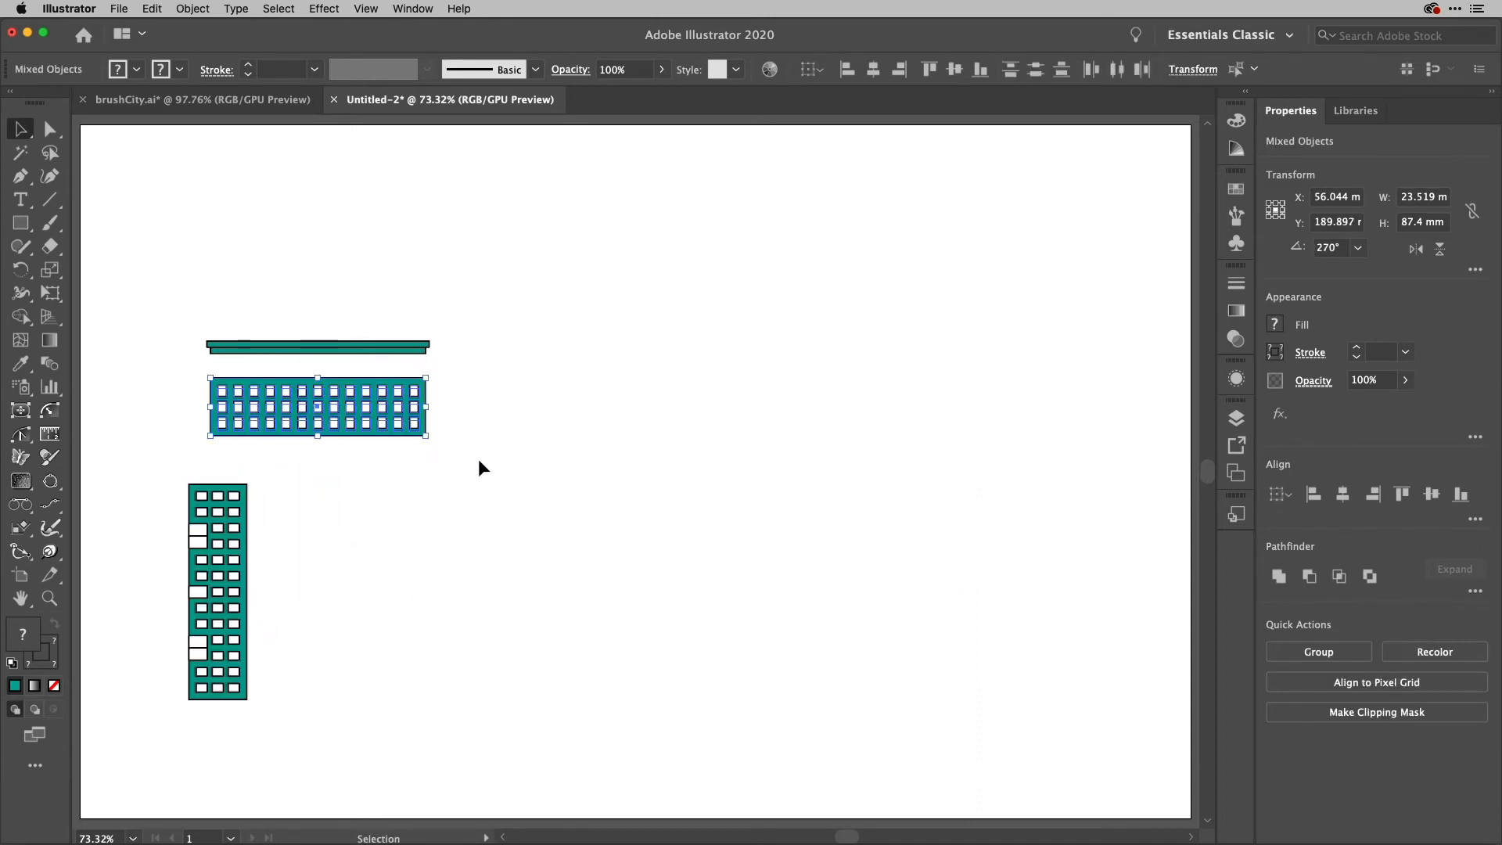
pyautogui.press('super+g')
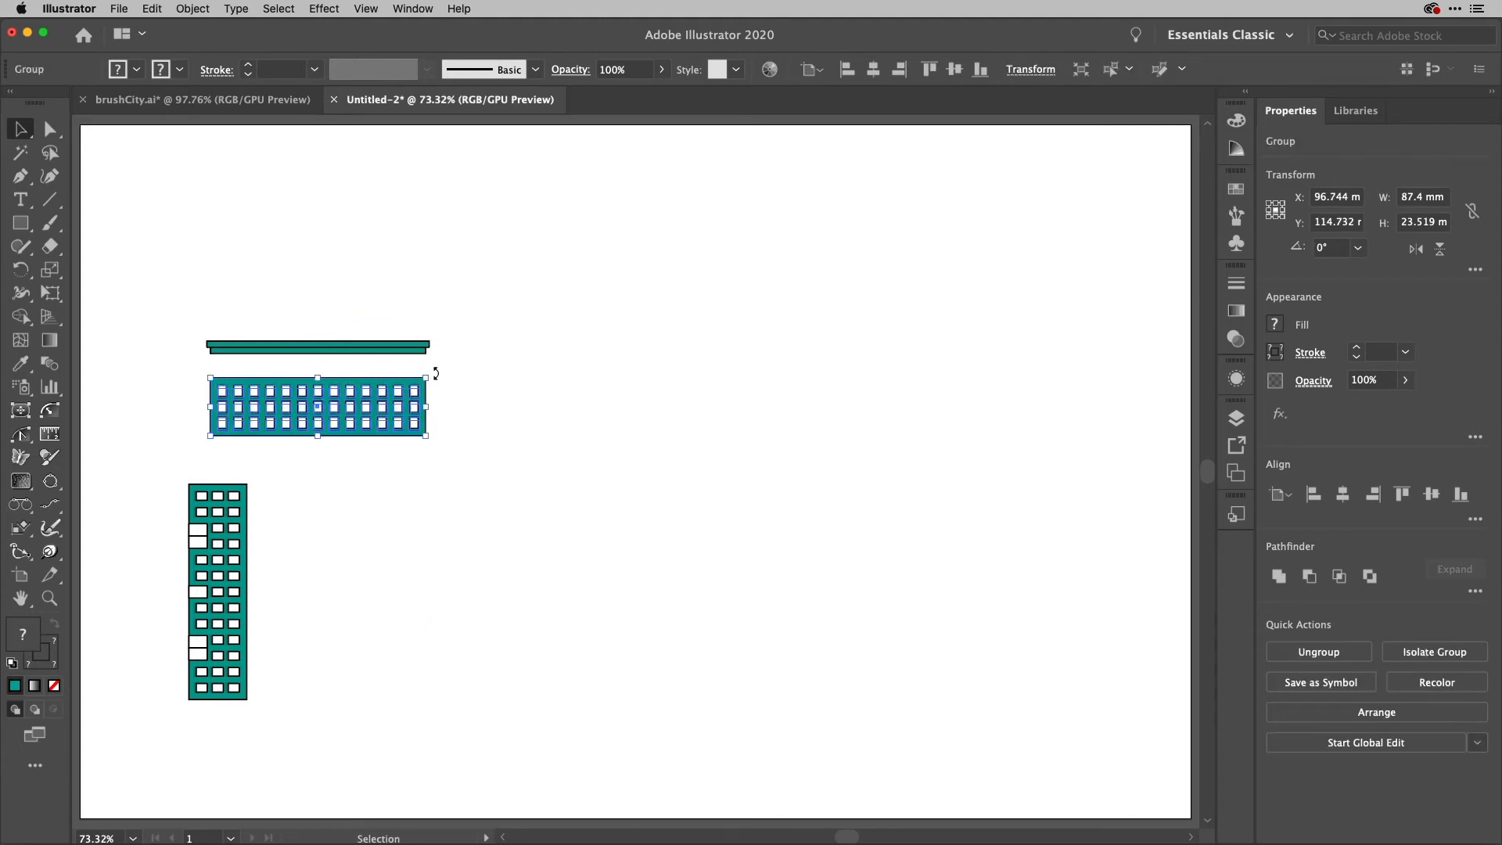
pyautogui.moveTo(436, 373); pyautogui.dragTo(320, 437)
pyautogui.moveTo(305, 602); pyautogui.dragTo(305, 593)
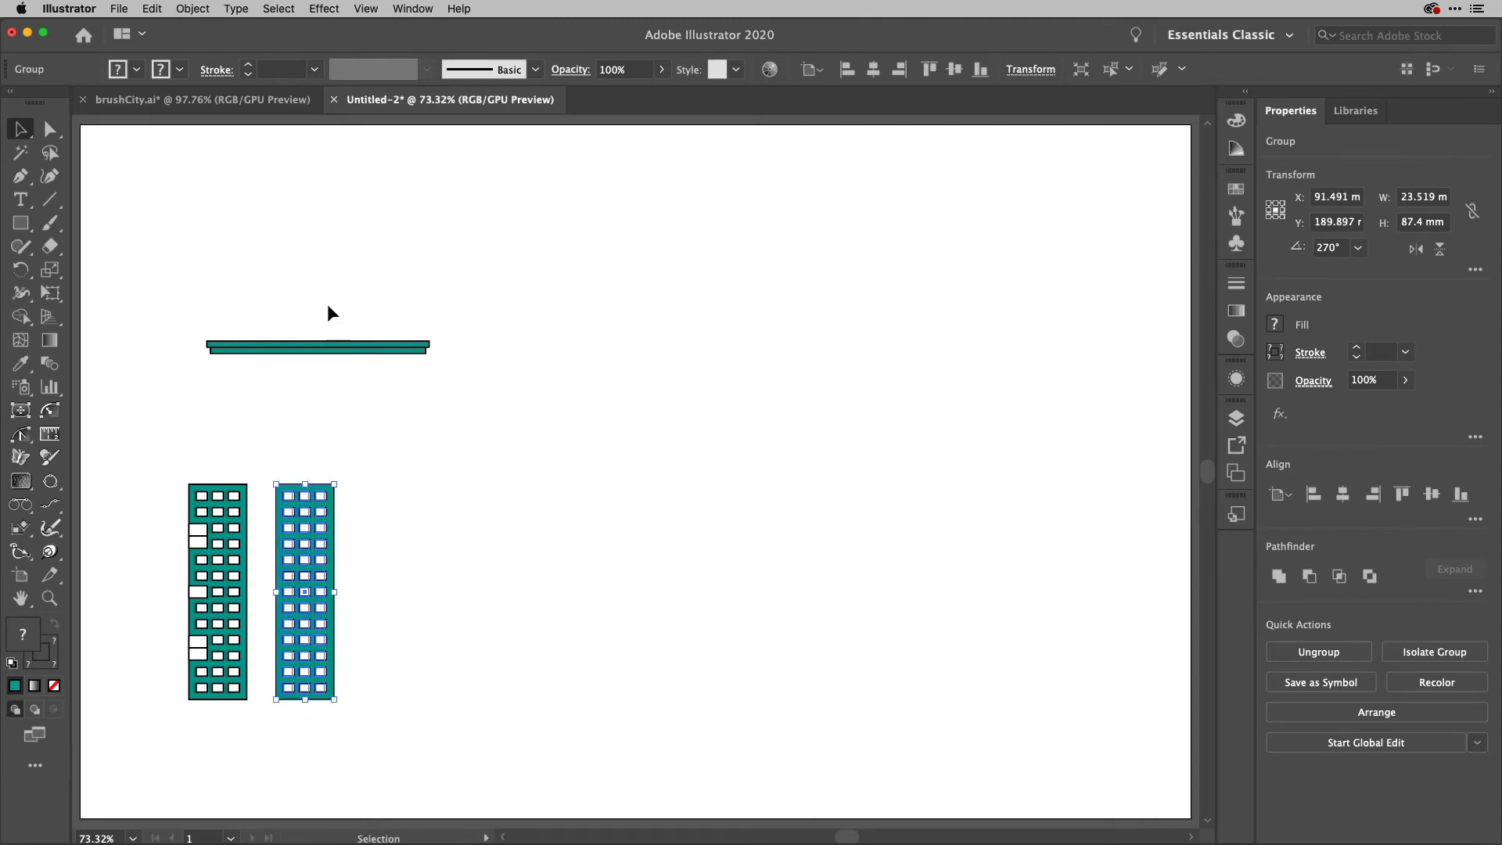
# Group the two roof strips, rotate them 90° clockwise, and place them upright to the right of the two facades
pyautogui.moveTo(154, 299); pyautogui.dragTo(483, 402)
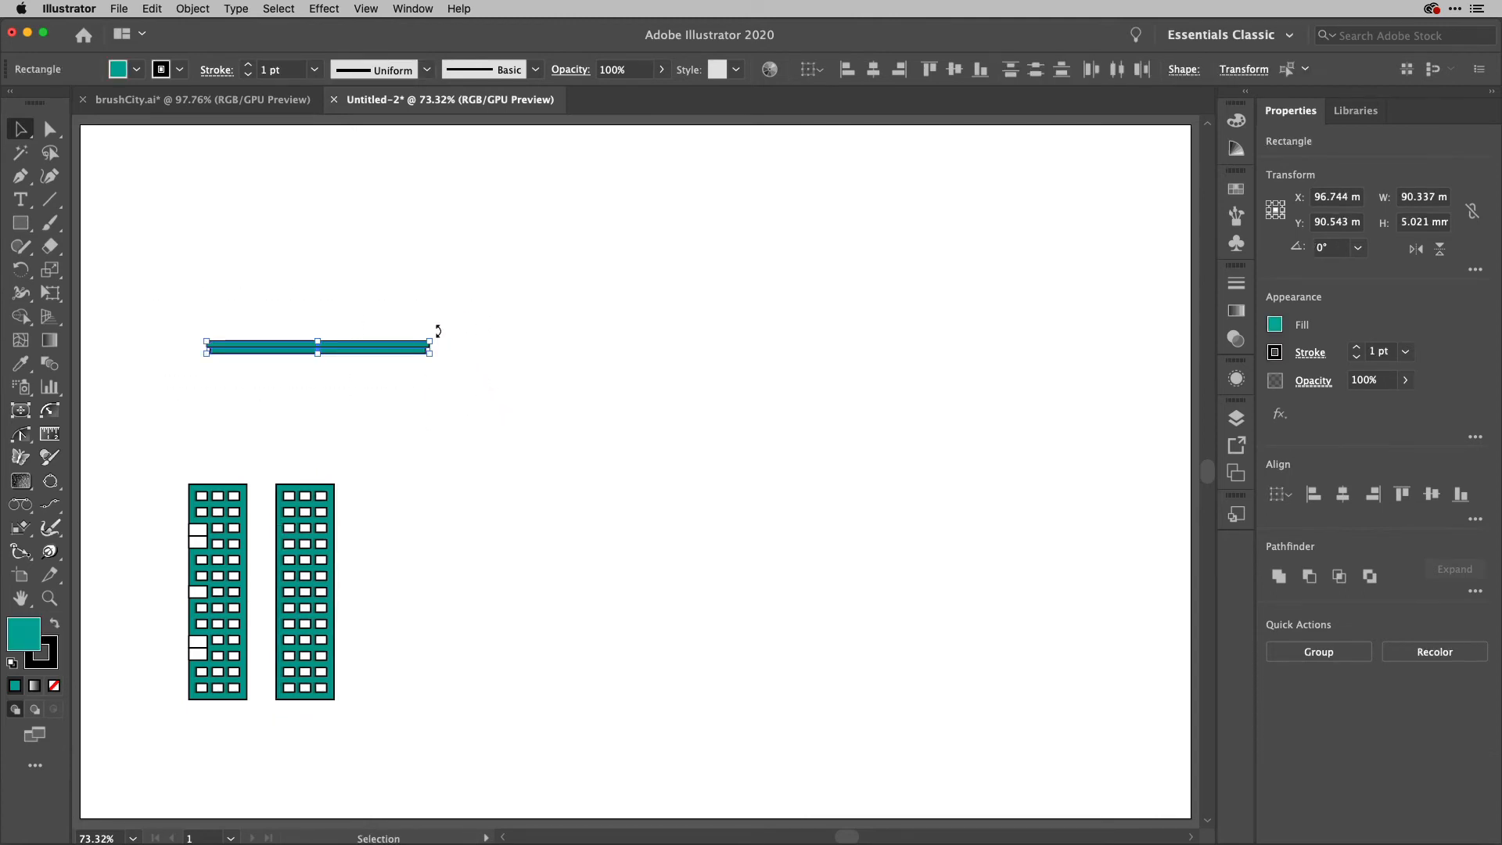
pyautogui.press('super+g')
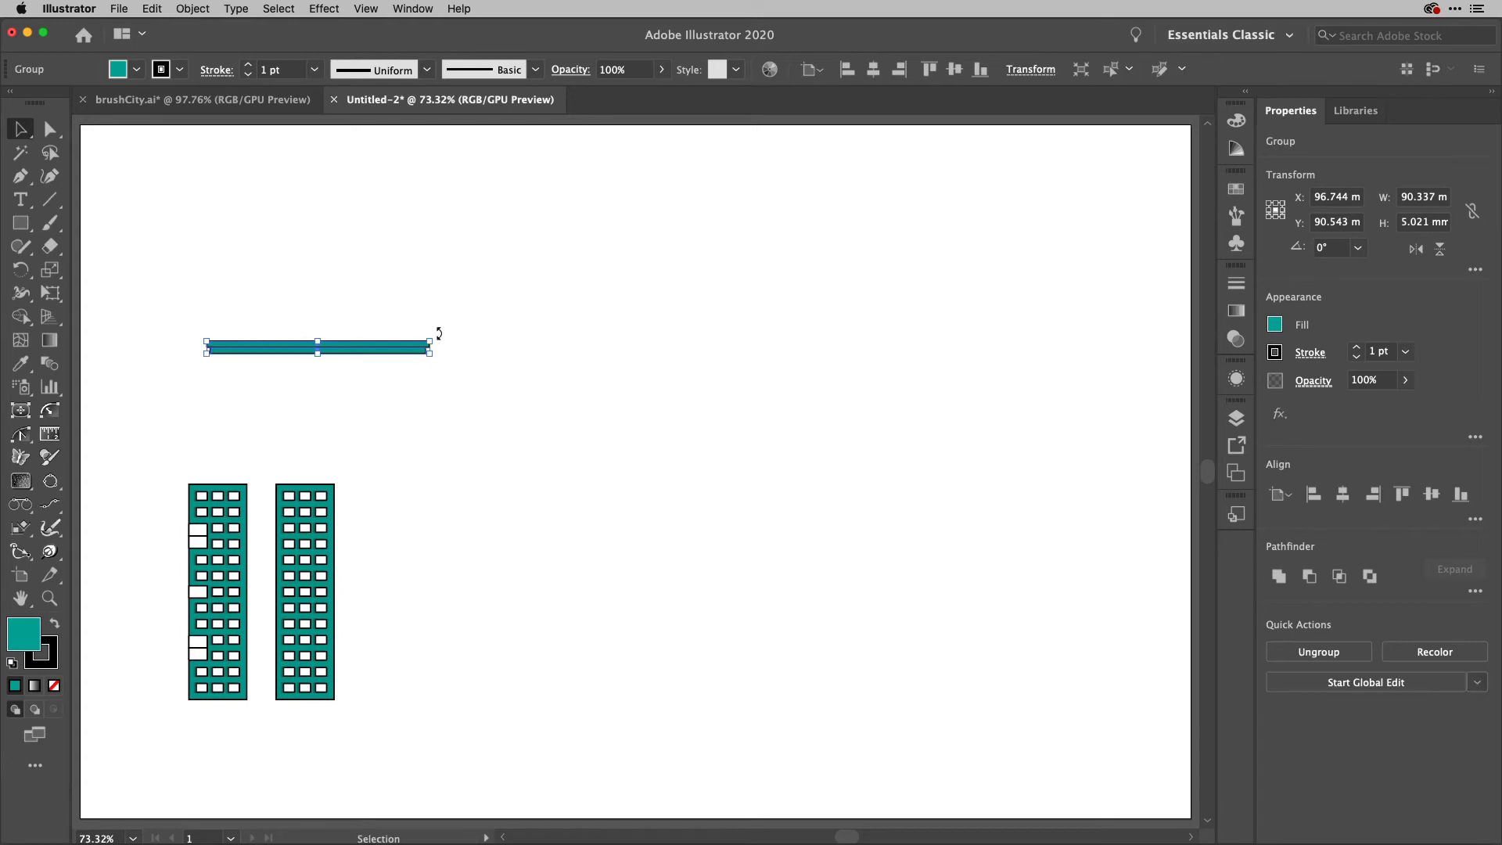
pyautogui.moveTo(439, 334); pyautogui.dragTo(327, 406)
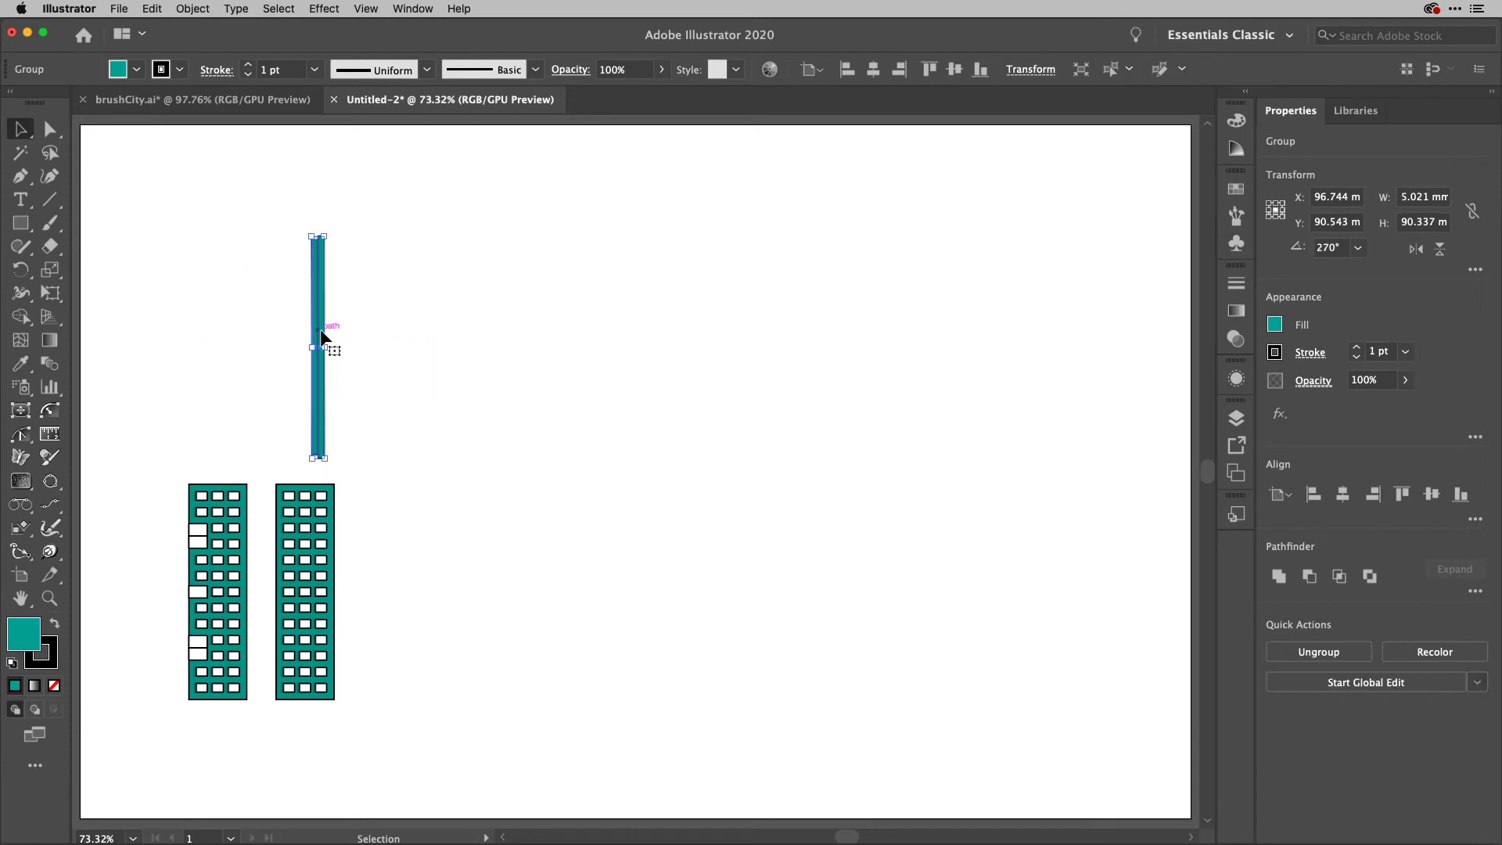
pyautogui.moveTo(321, 337); pyautogui.dragTo(391, 582)
pyautogui.click(514, 547)
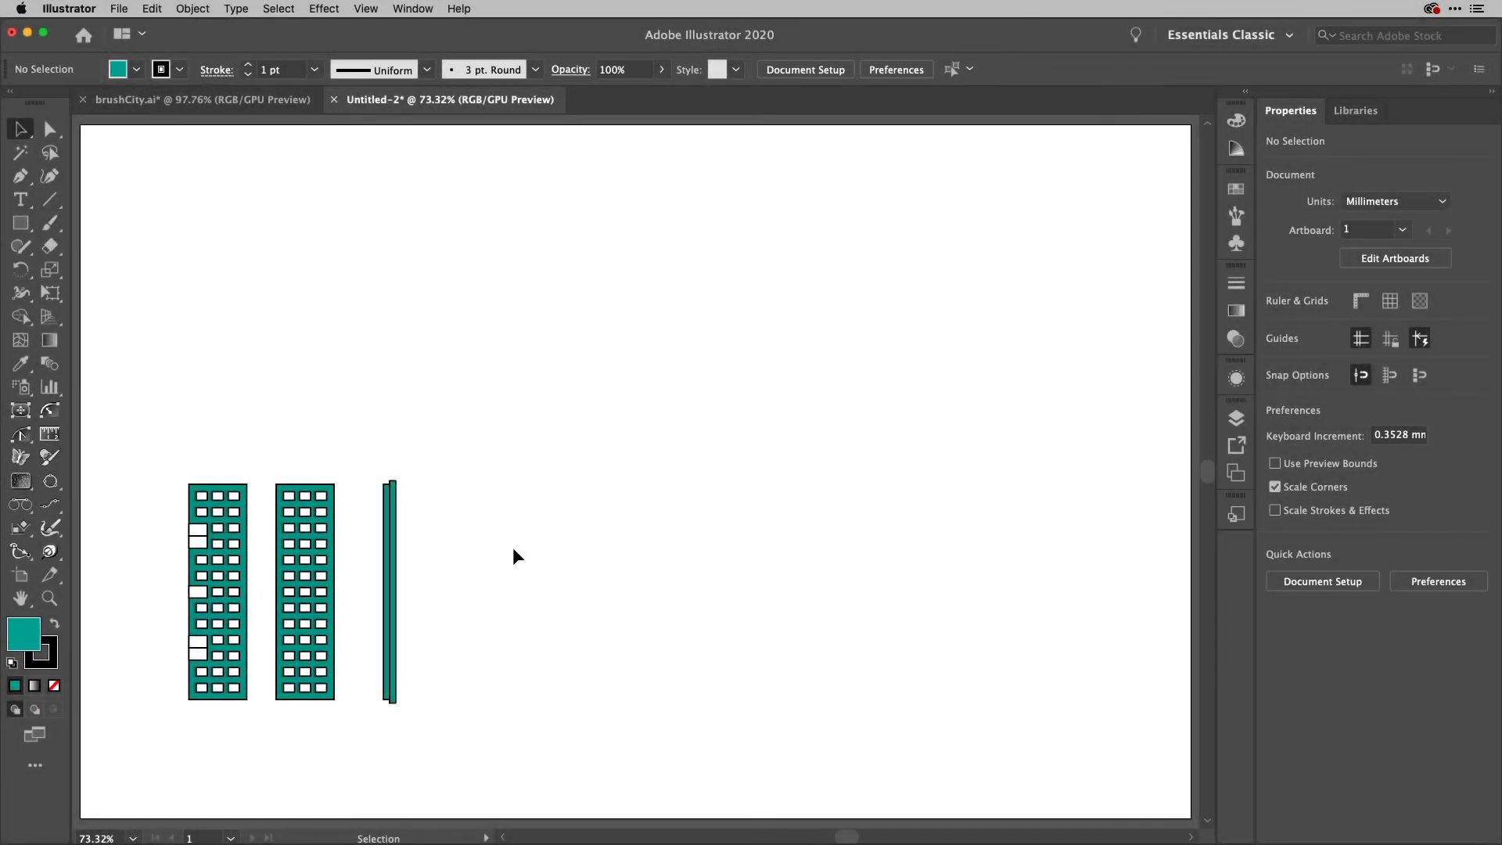
# Create a new pattern brush from the upright plain windowed facade and name it Building
pyautogui.click(1234, 221)
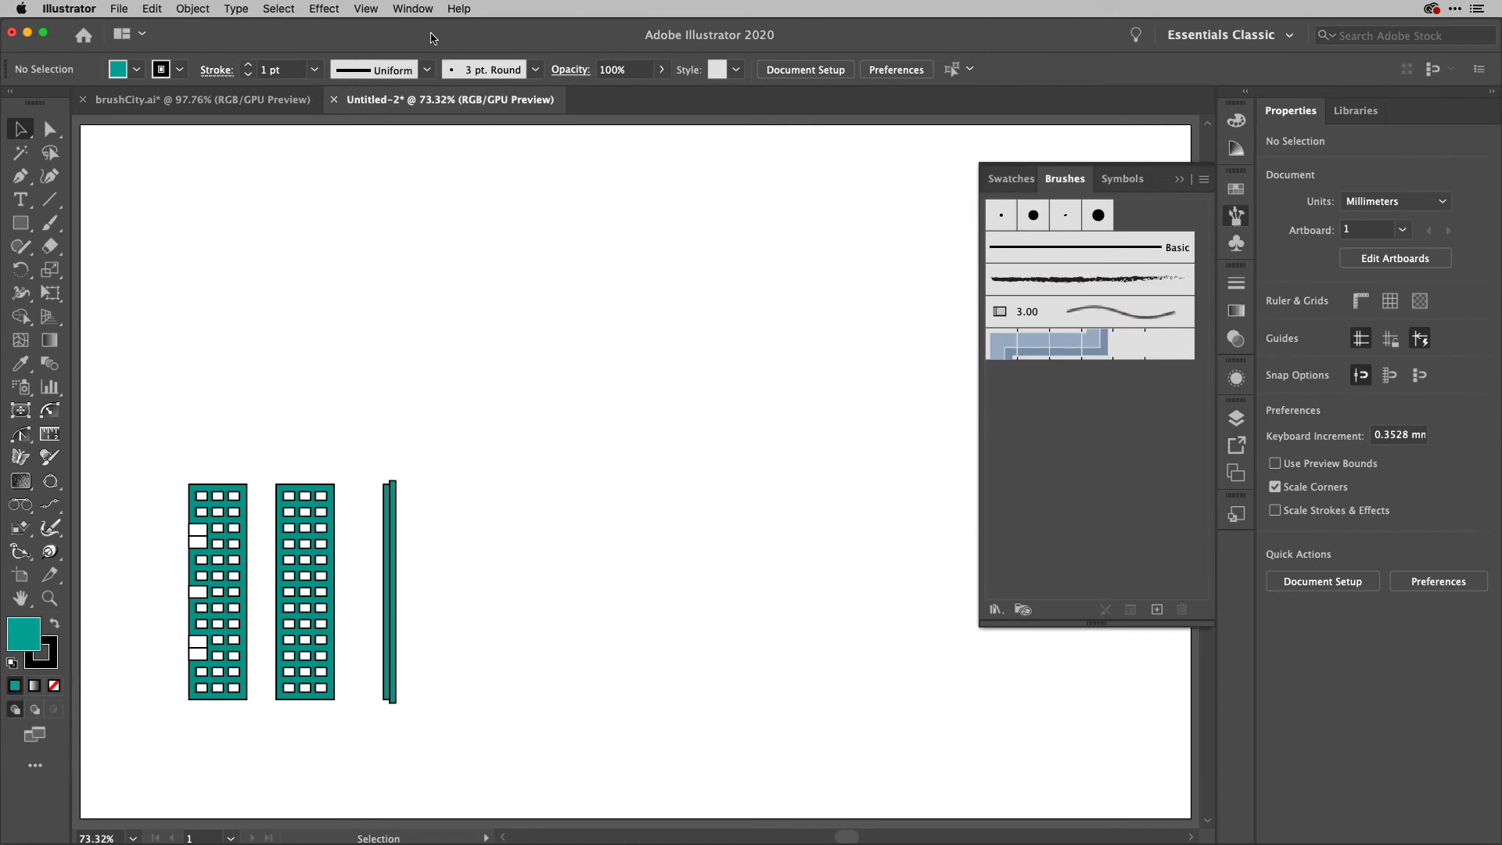
pyautogui.click(413, 8)
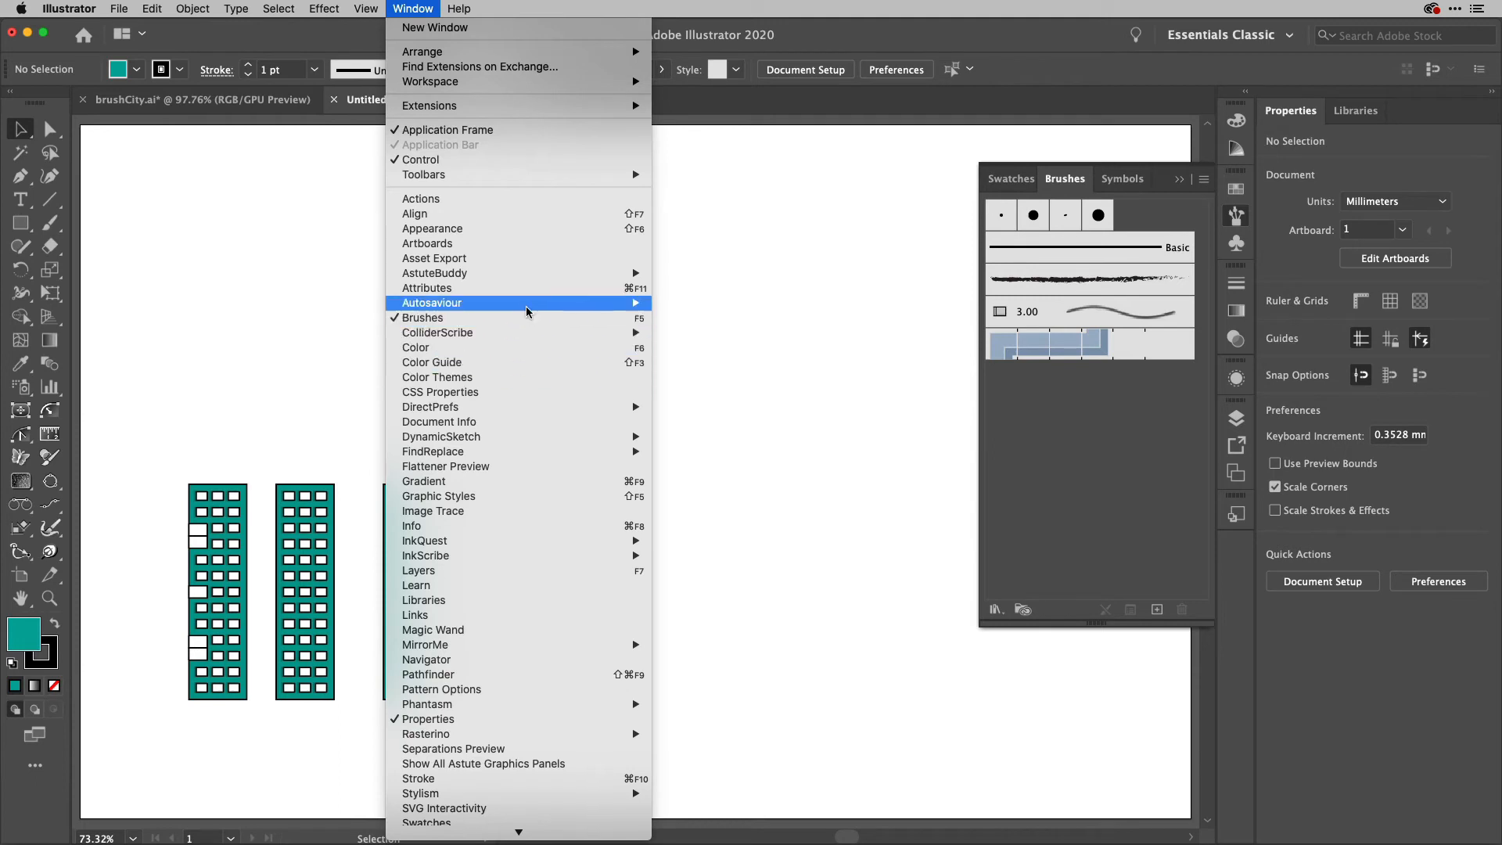
pyautogui.click(835, 295)
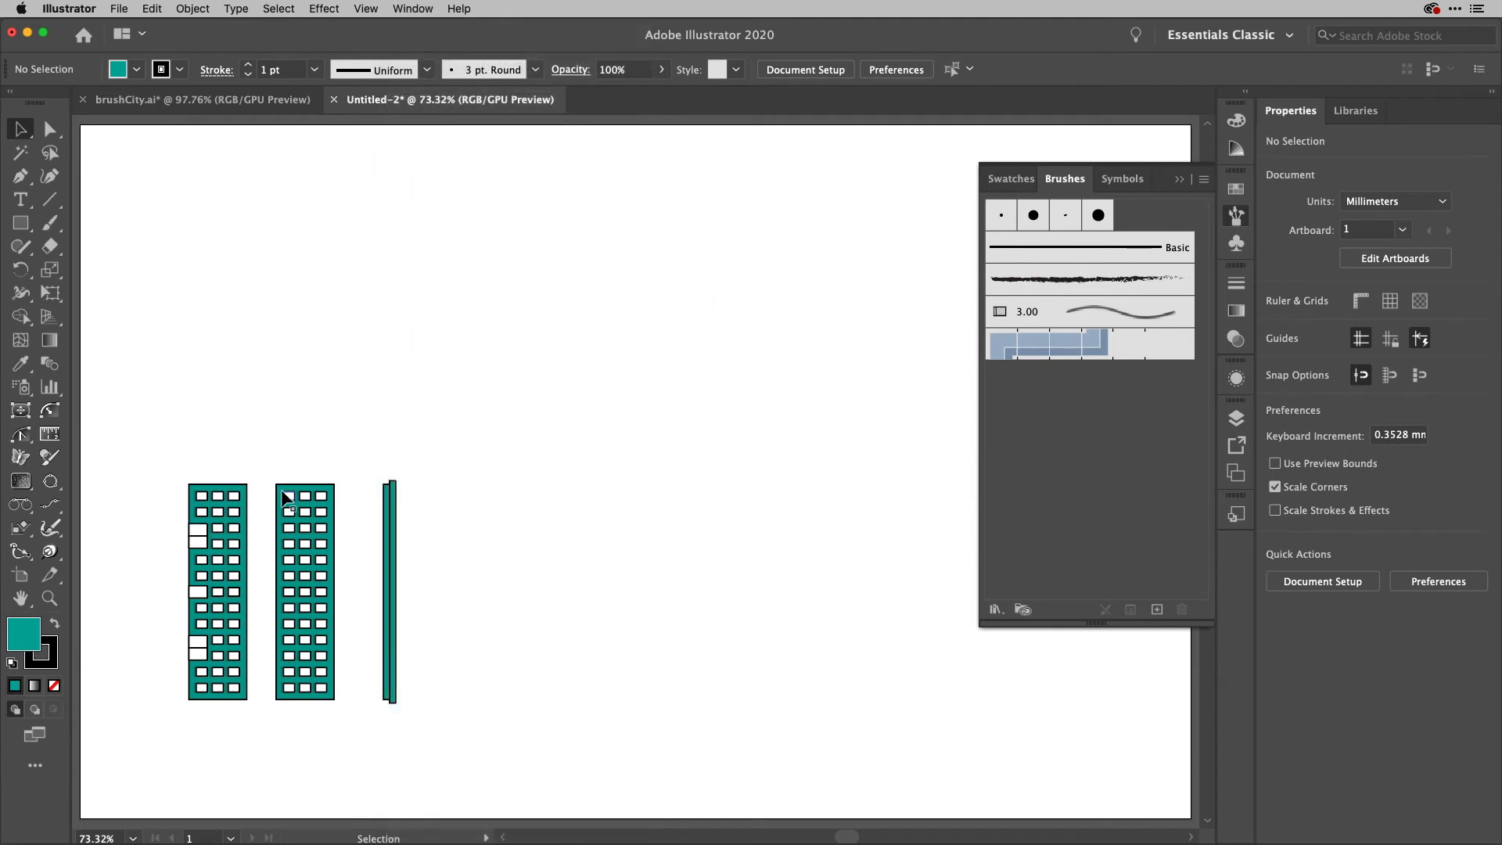
pyautogui.click(286, 497)
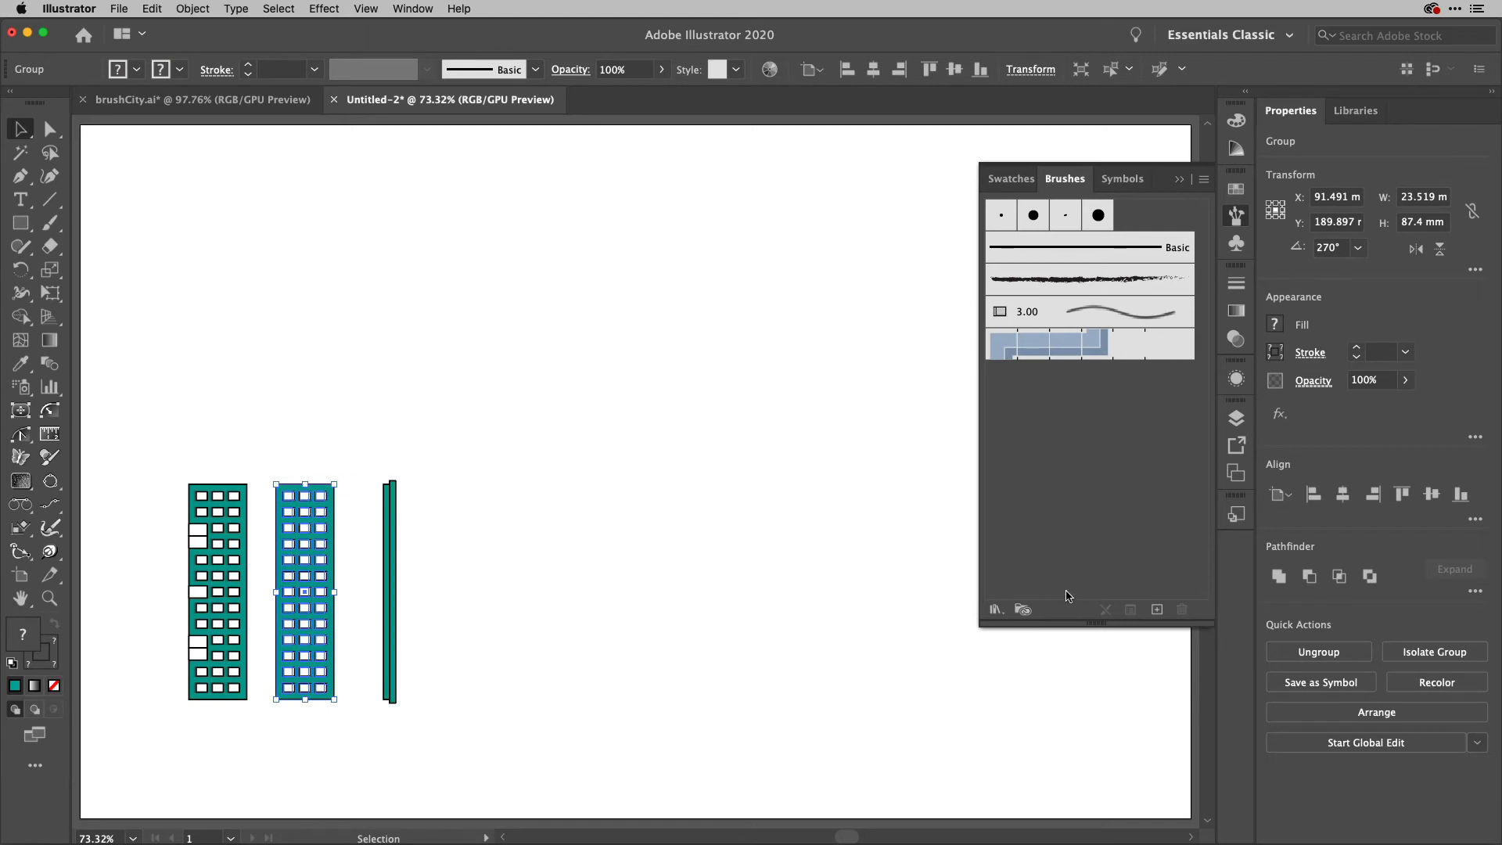
pyautogui.click(1157, 610)
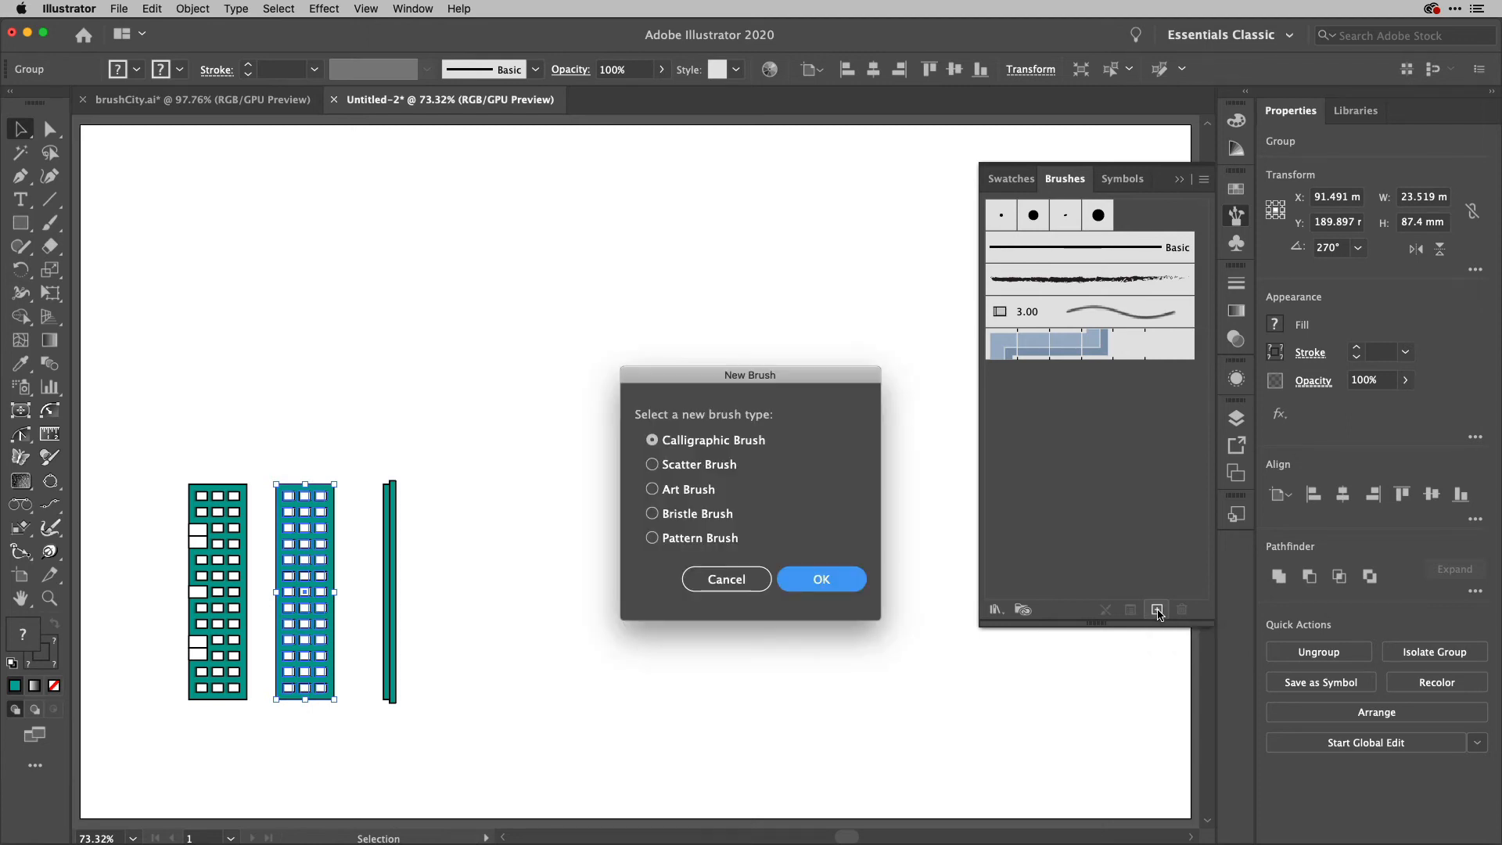
pyautogui.click(698, 538)
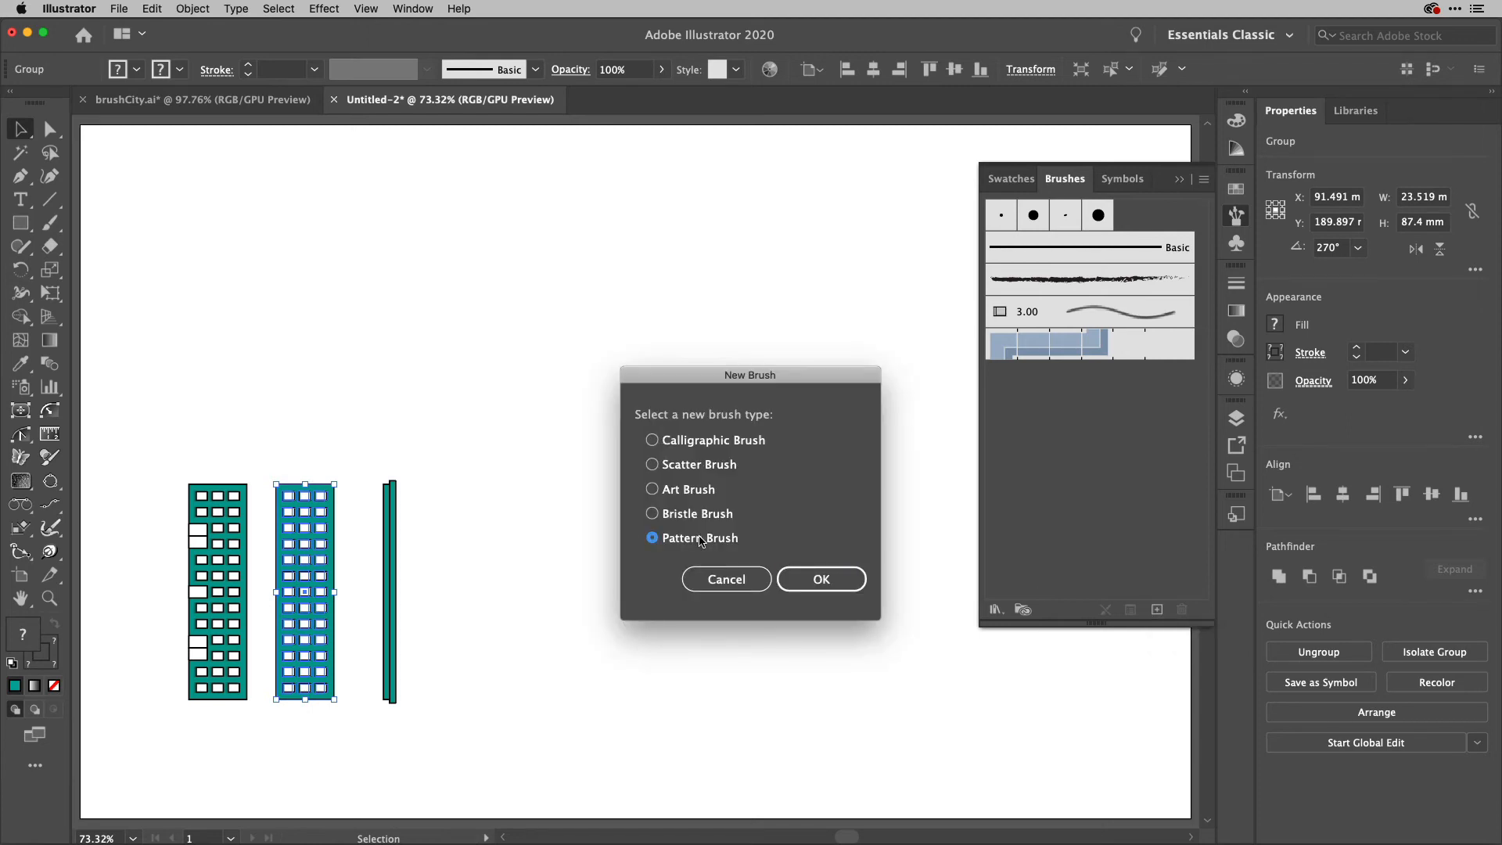
pyautogui.click(808, 579)
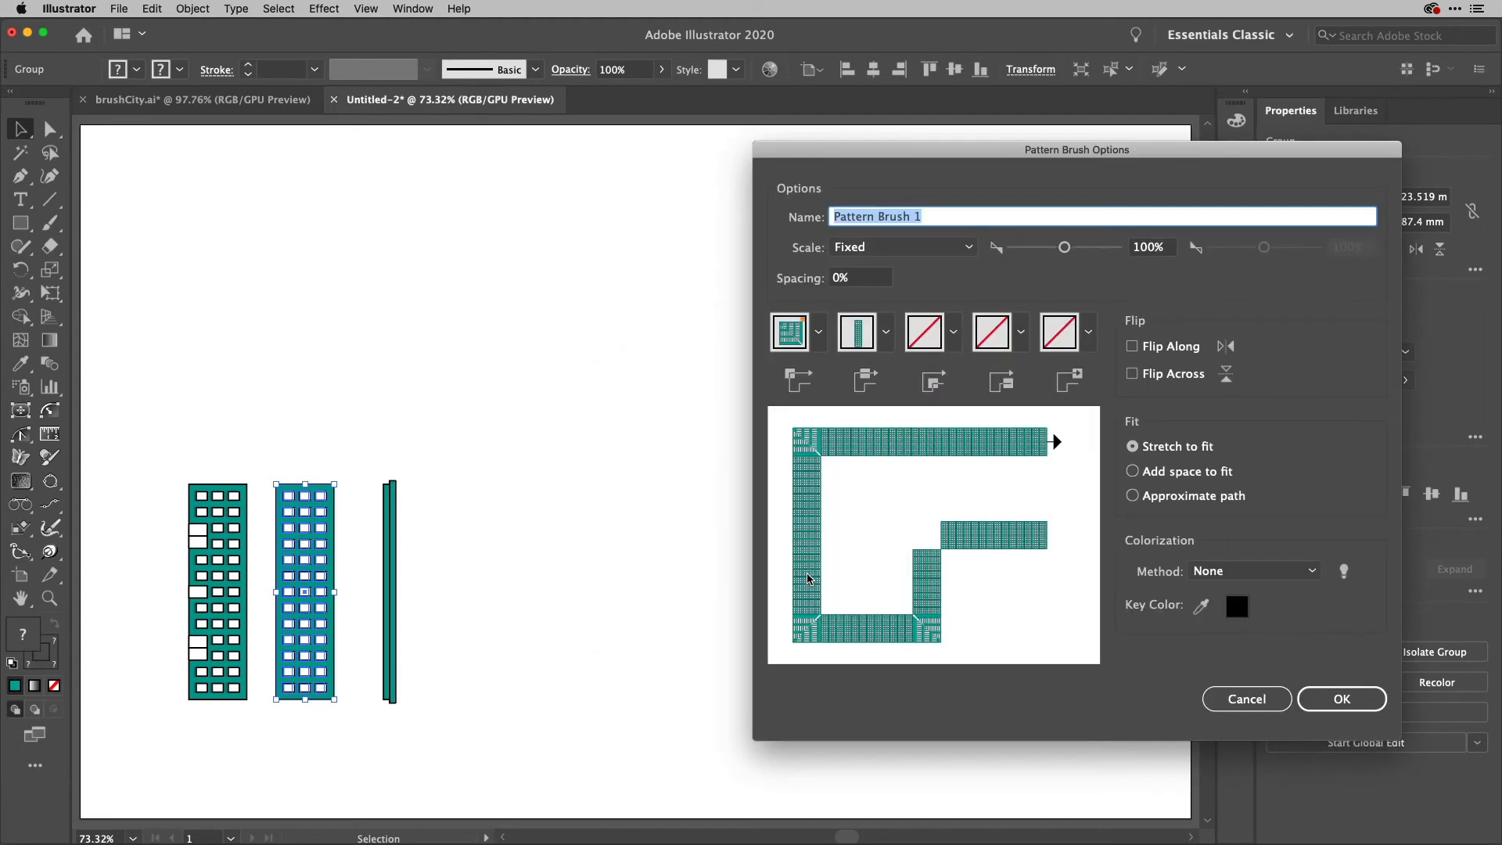
pyautogui.write('Building')
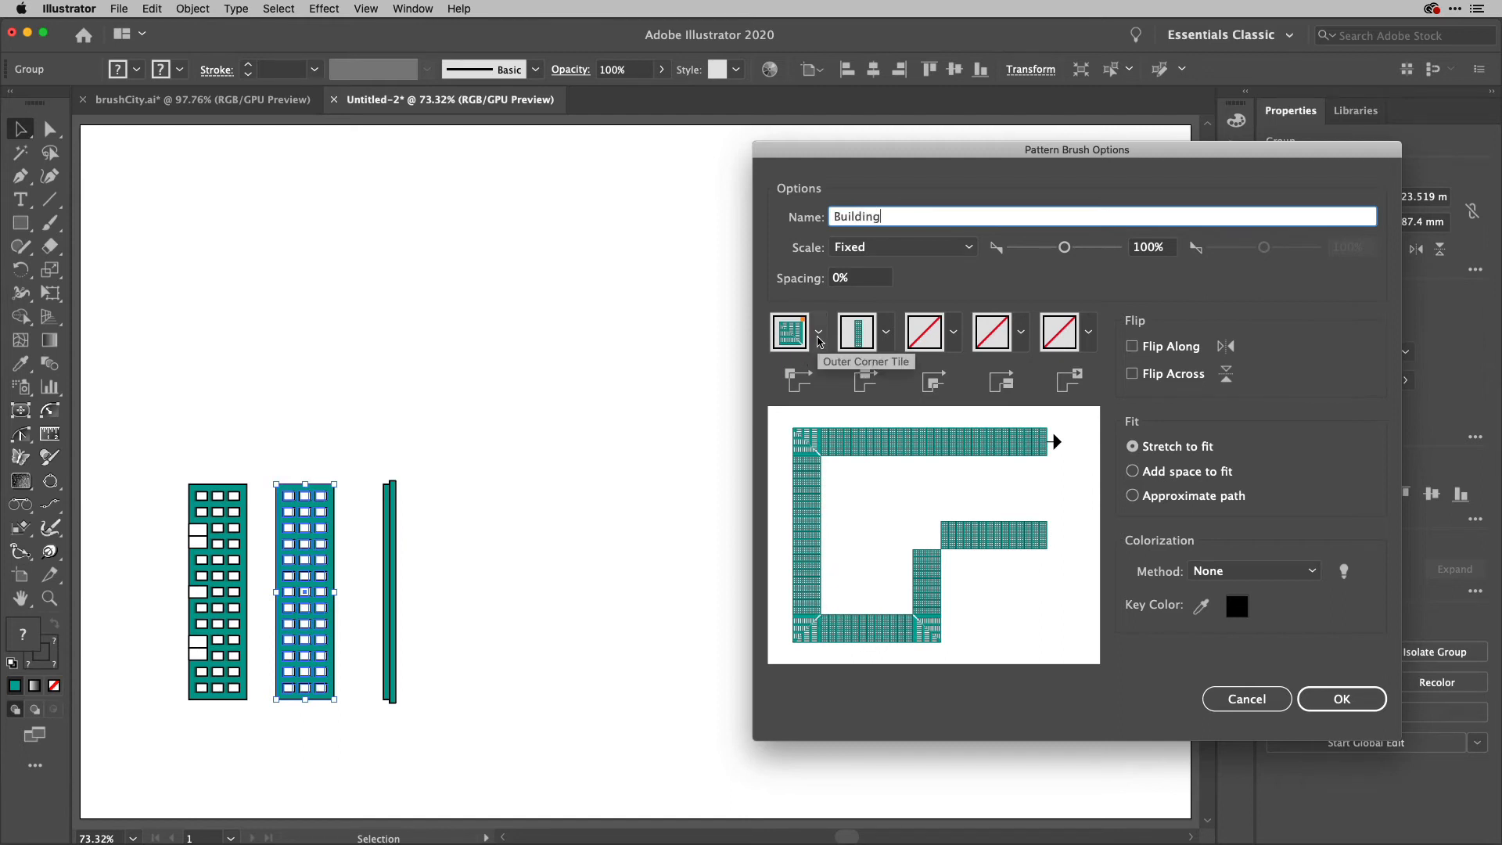
# Set the Building brush's outer corner tile to None, leaving the start tile without a pattern
pyautogui.click(818, 338)
pyautogui.scroll(2, 678, 406)
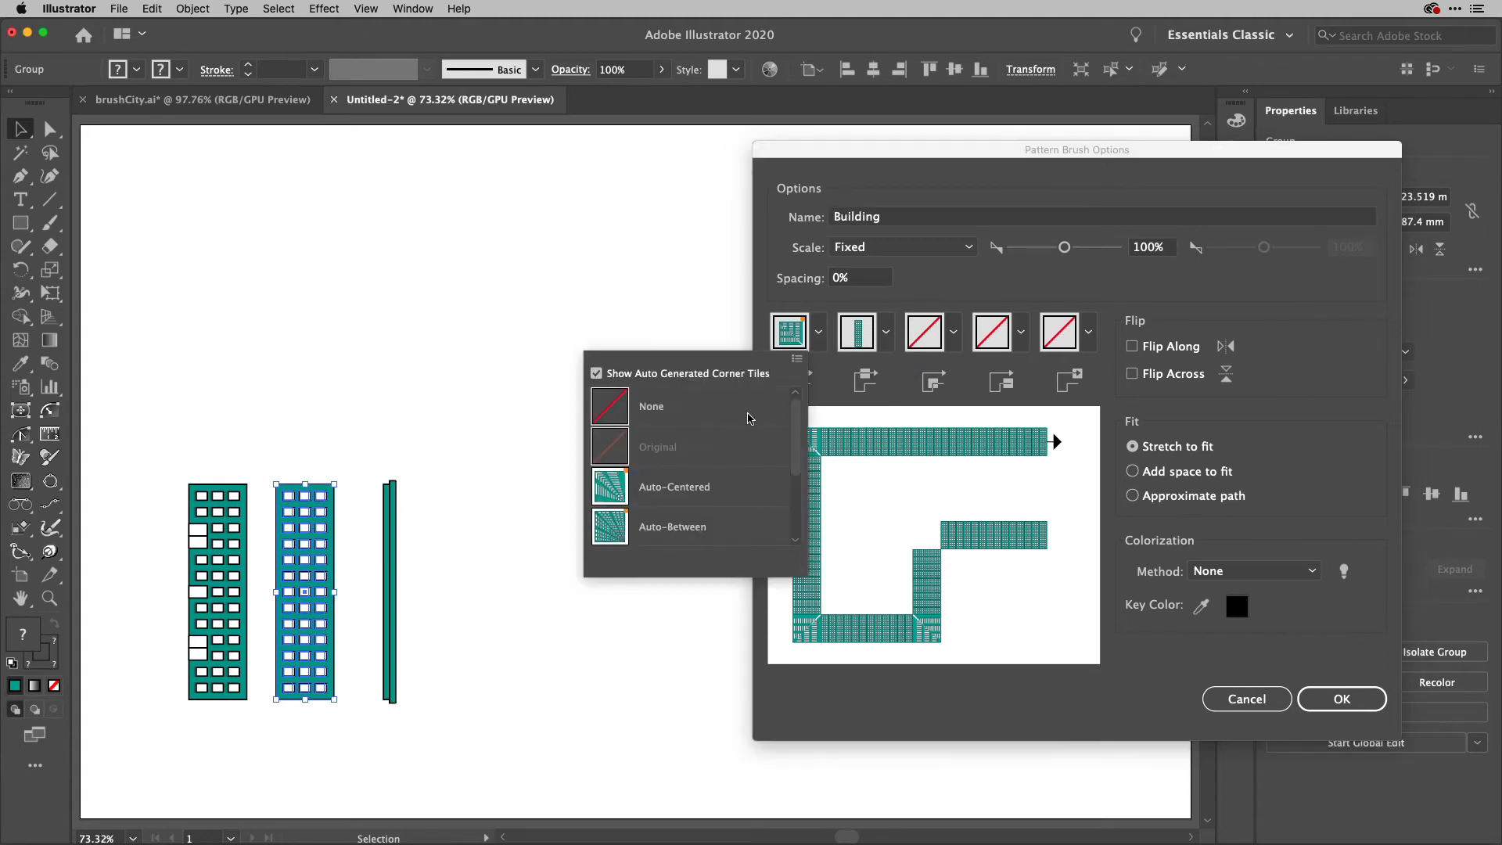
pyautogui.click(611, 406)
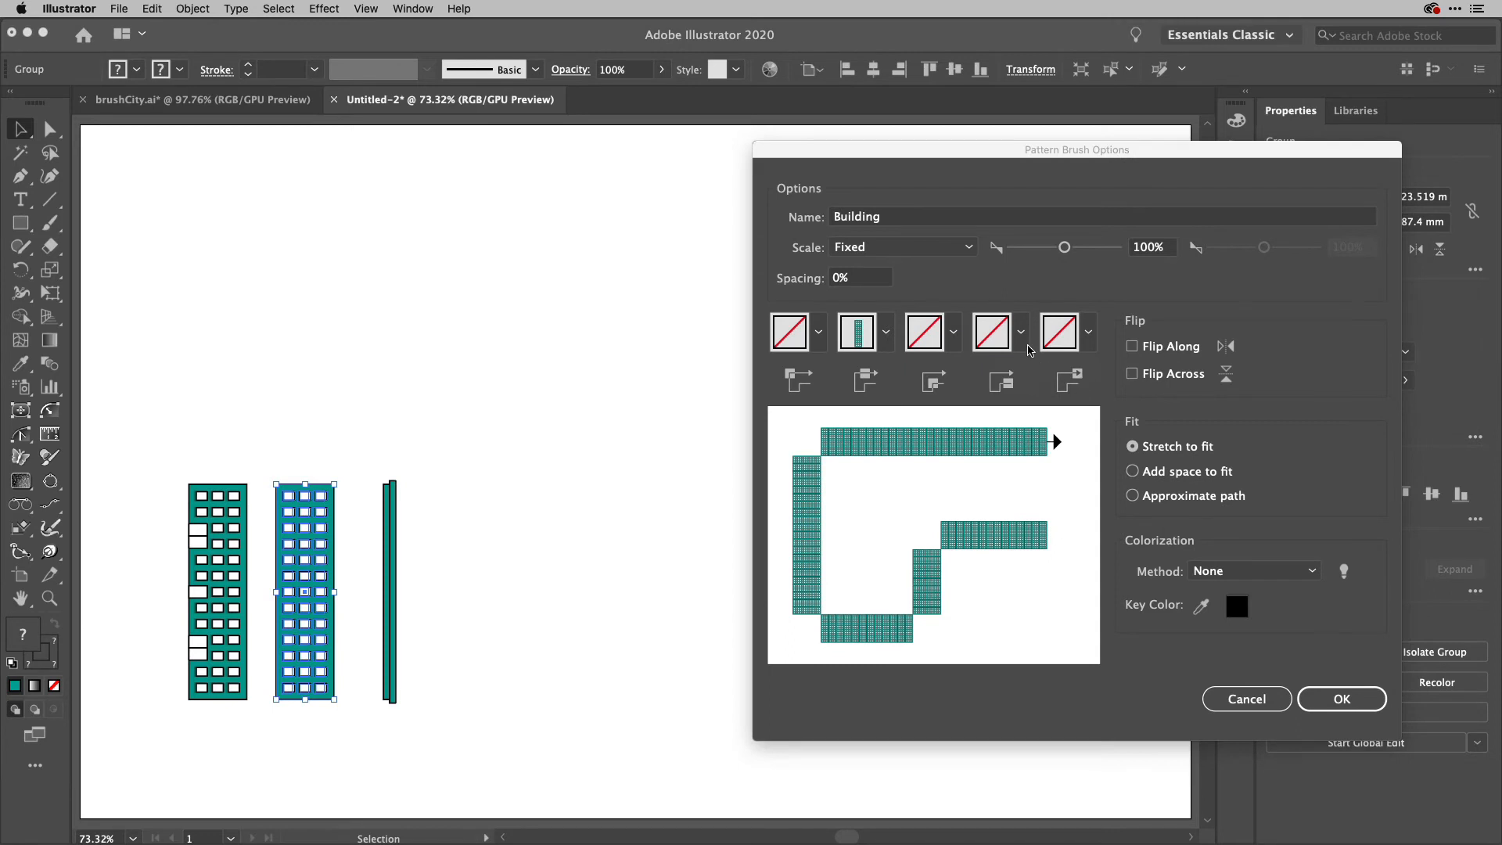
pyautogui.click(1027, 345)
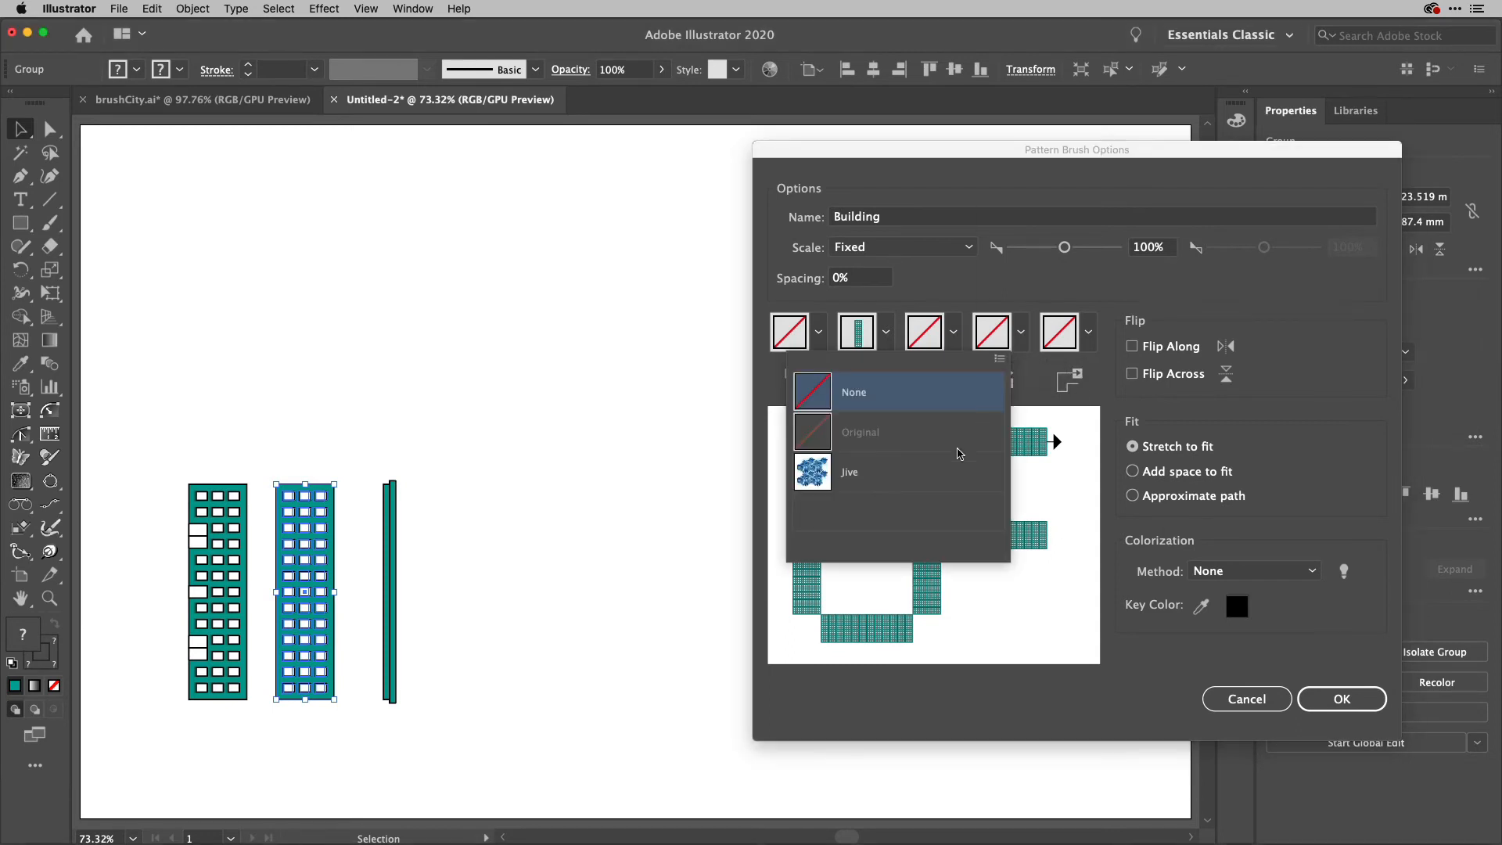
pyautogui.click(1024, 296)
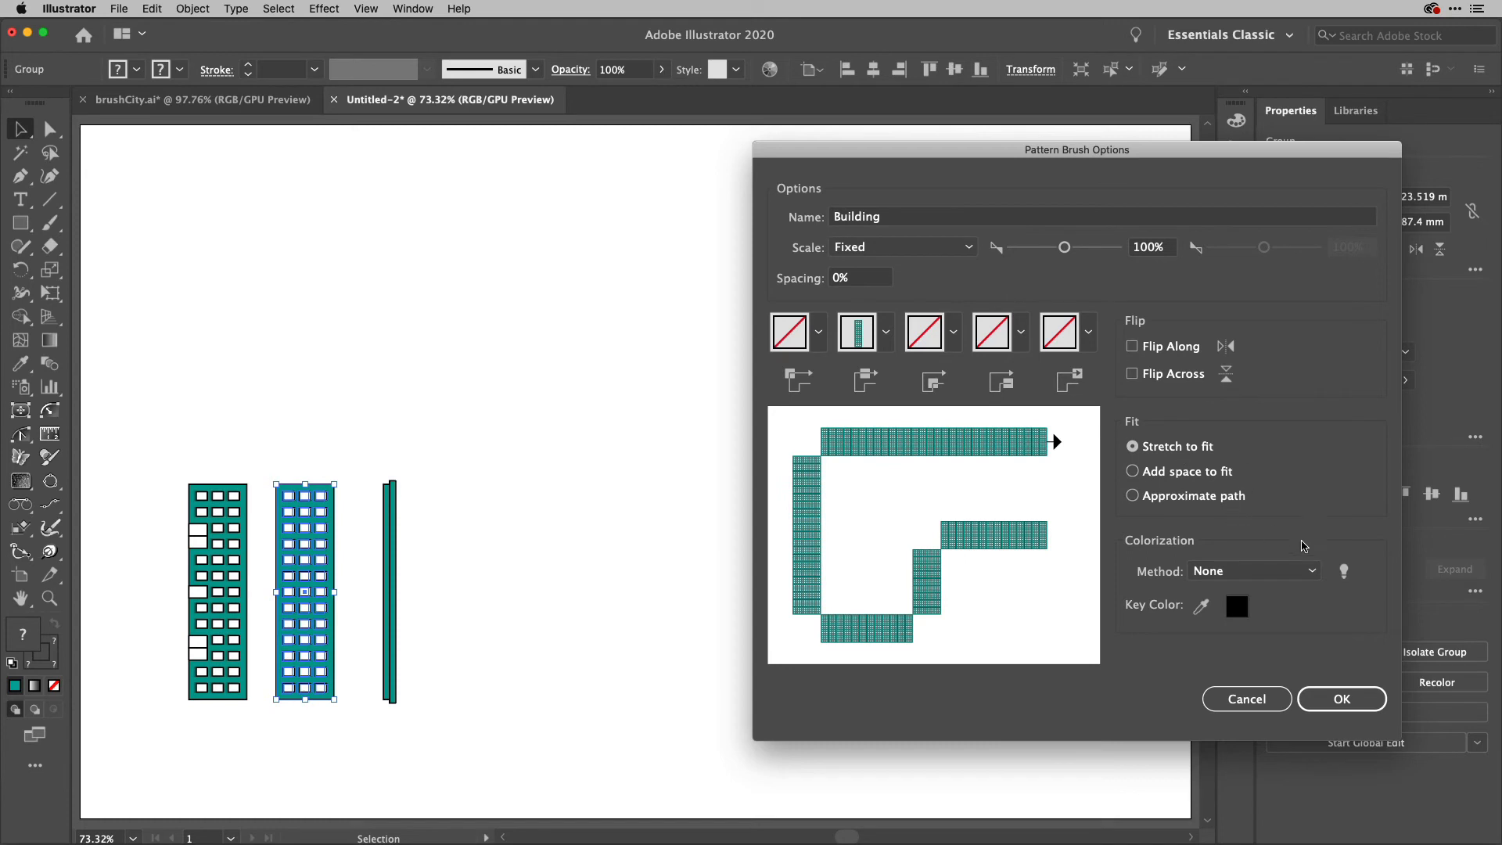
# Set the Building brush's colorization method to Tints and accept the pattern brush options
pyautogui.click(1314, 577)
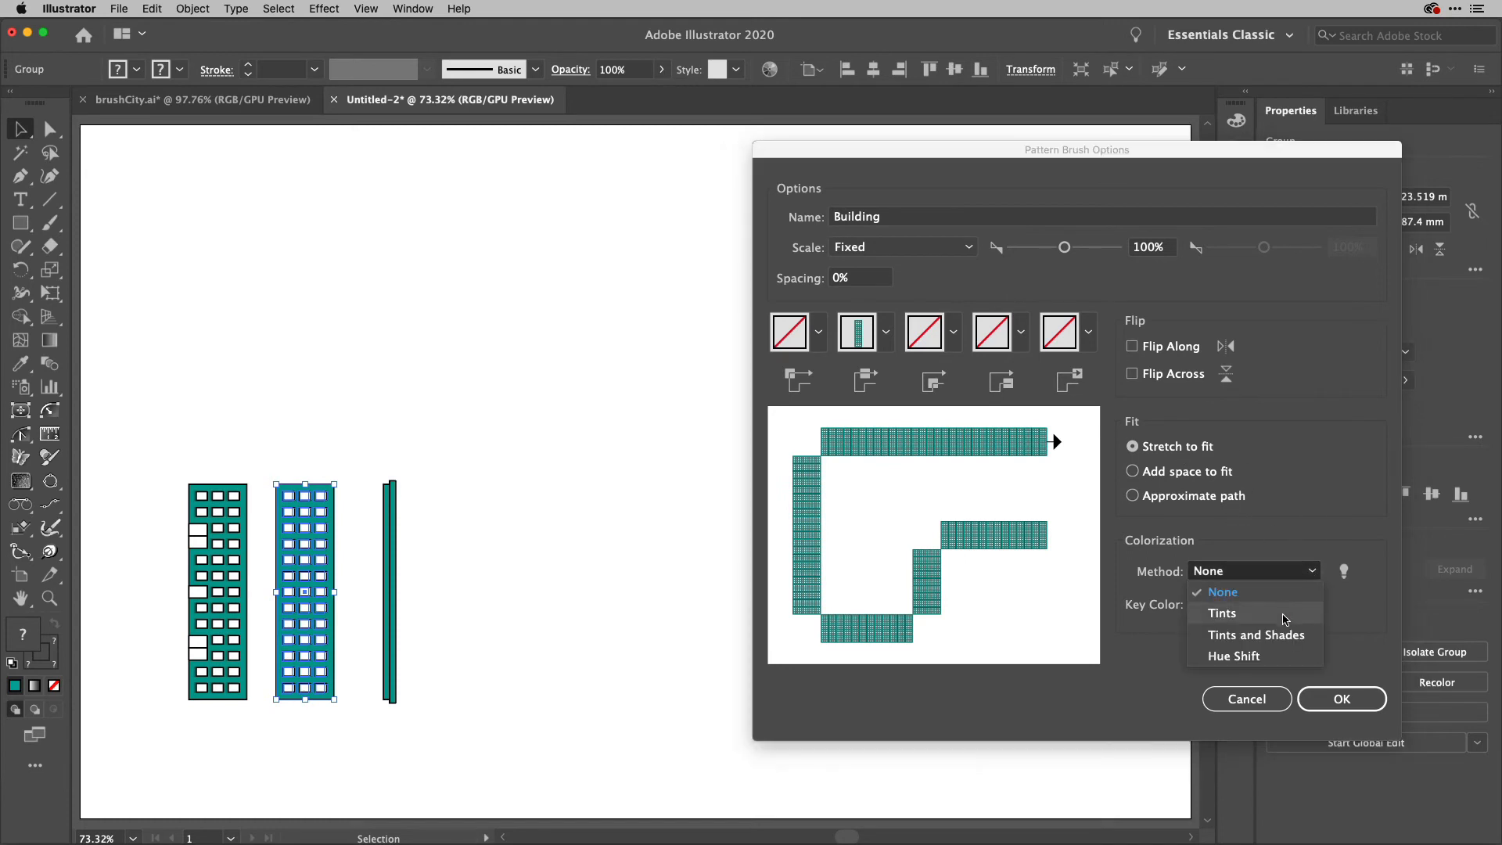
pyautogui.click(1284, 620)
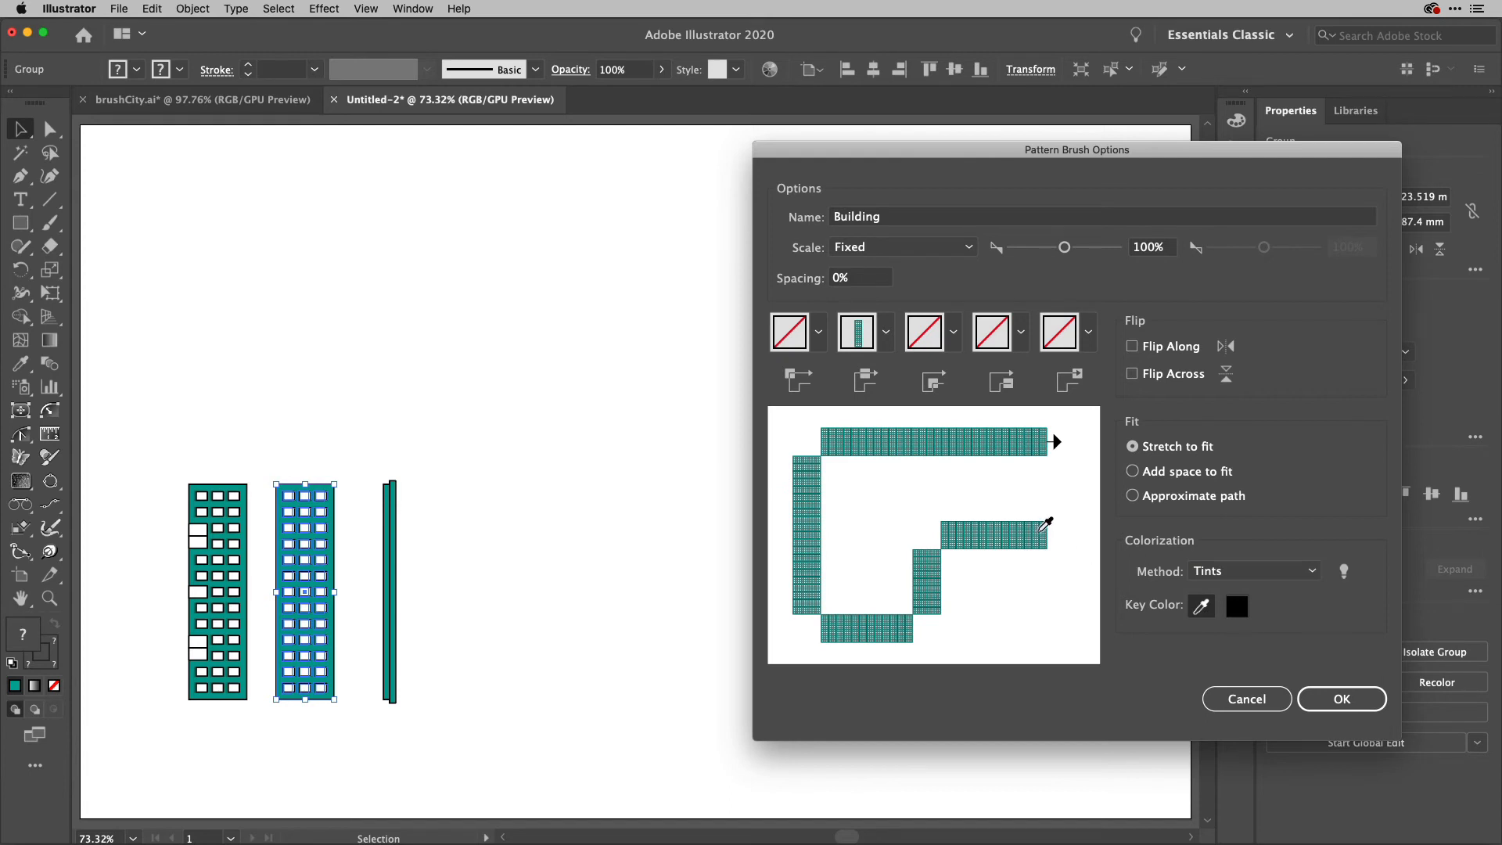
pyautogui.click(1035, 442)
pyautogui.click(1362, 702)
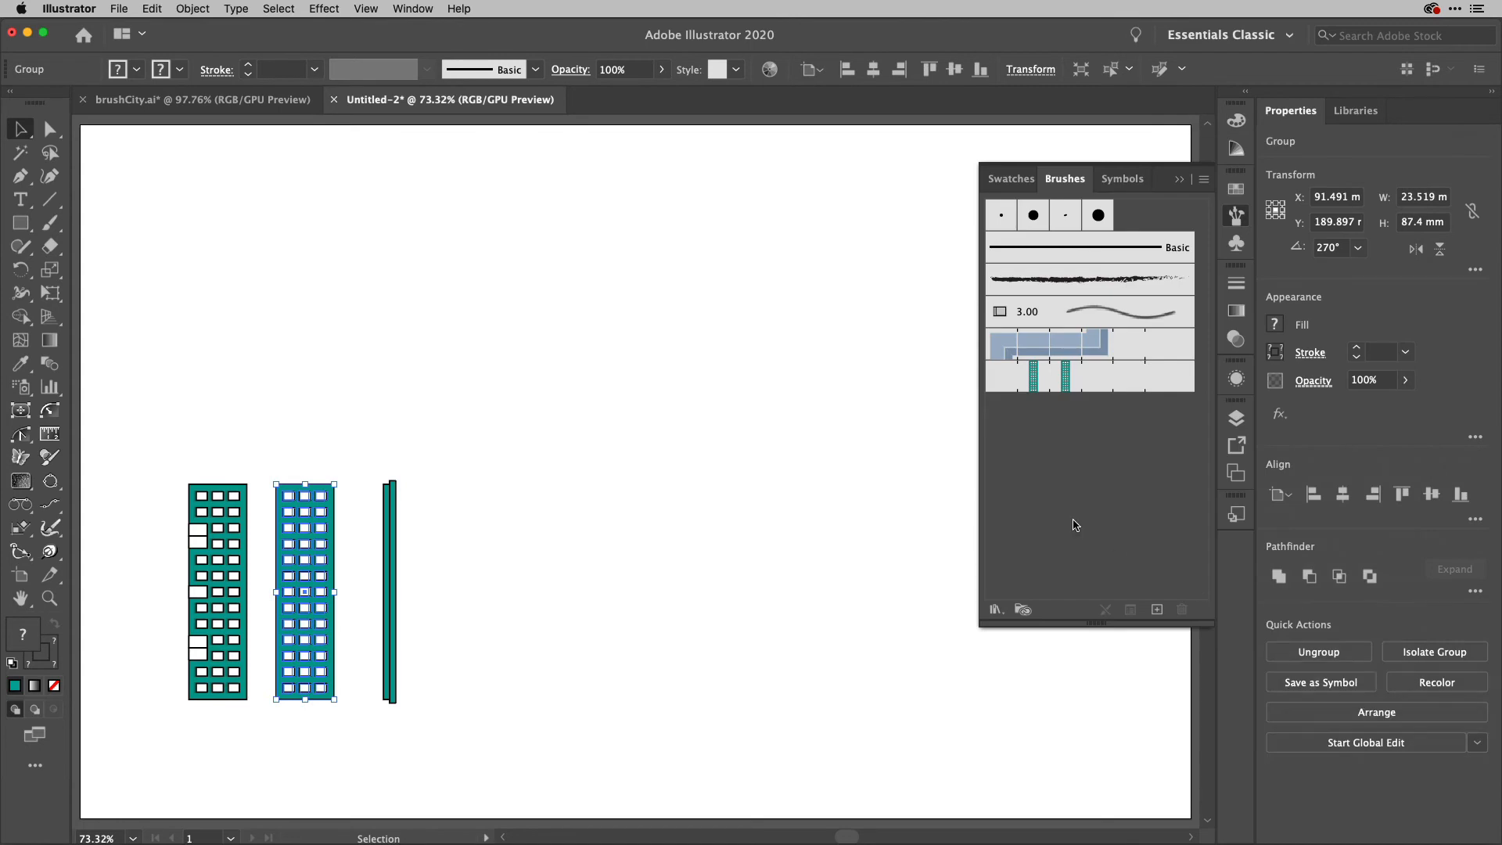
# Add the ground-floor facade with doors to the Building brush as its start tile
pyautogui.moveTo(157, 445); pyautogui.dragTo(260, 720)
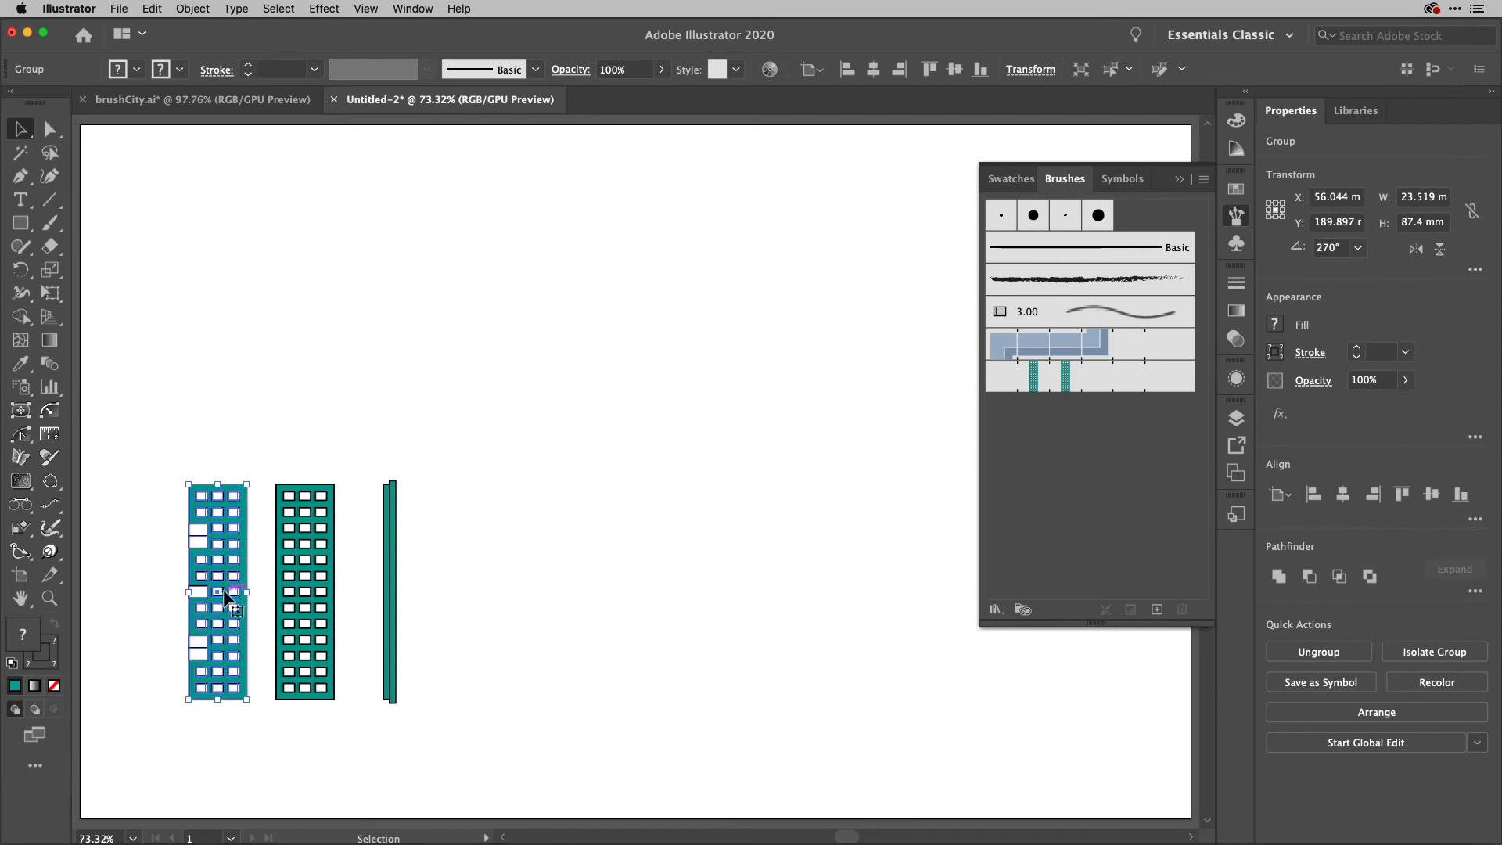
pyautogui.moveTo(224, 591)
pyautogui.mouseDown()
pyautogui.moveTo(506, 524)
pyautogui.moveTo(679, 518)
pyautogui.moveTo(792, 473)
pyautogui.moveTo(1002, 432)
pyautogui.moveTo(1100, 432)
pyautogui.moveTo(1129, 386)
pyautogui.mouseUp()
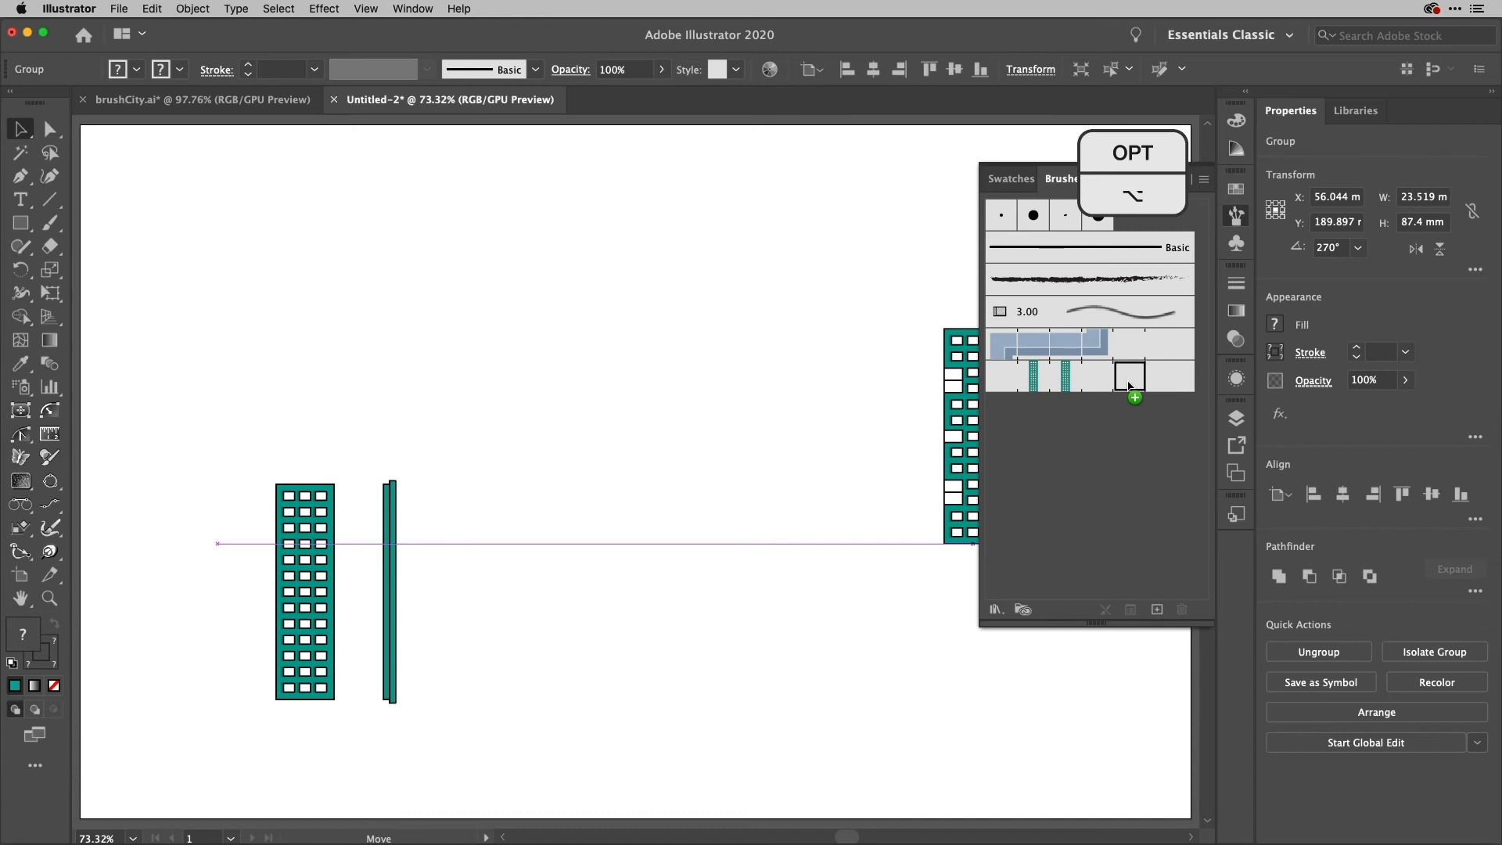
pyautogui.moveTo(1126, 394); pyautogui.dragTo(1129, 386)
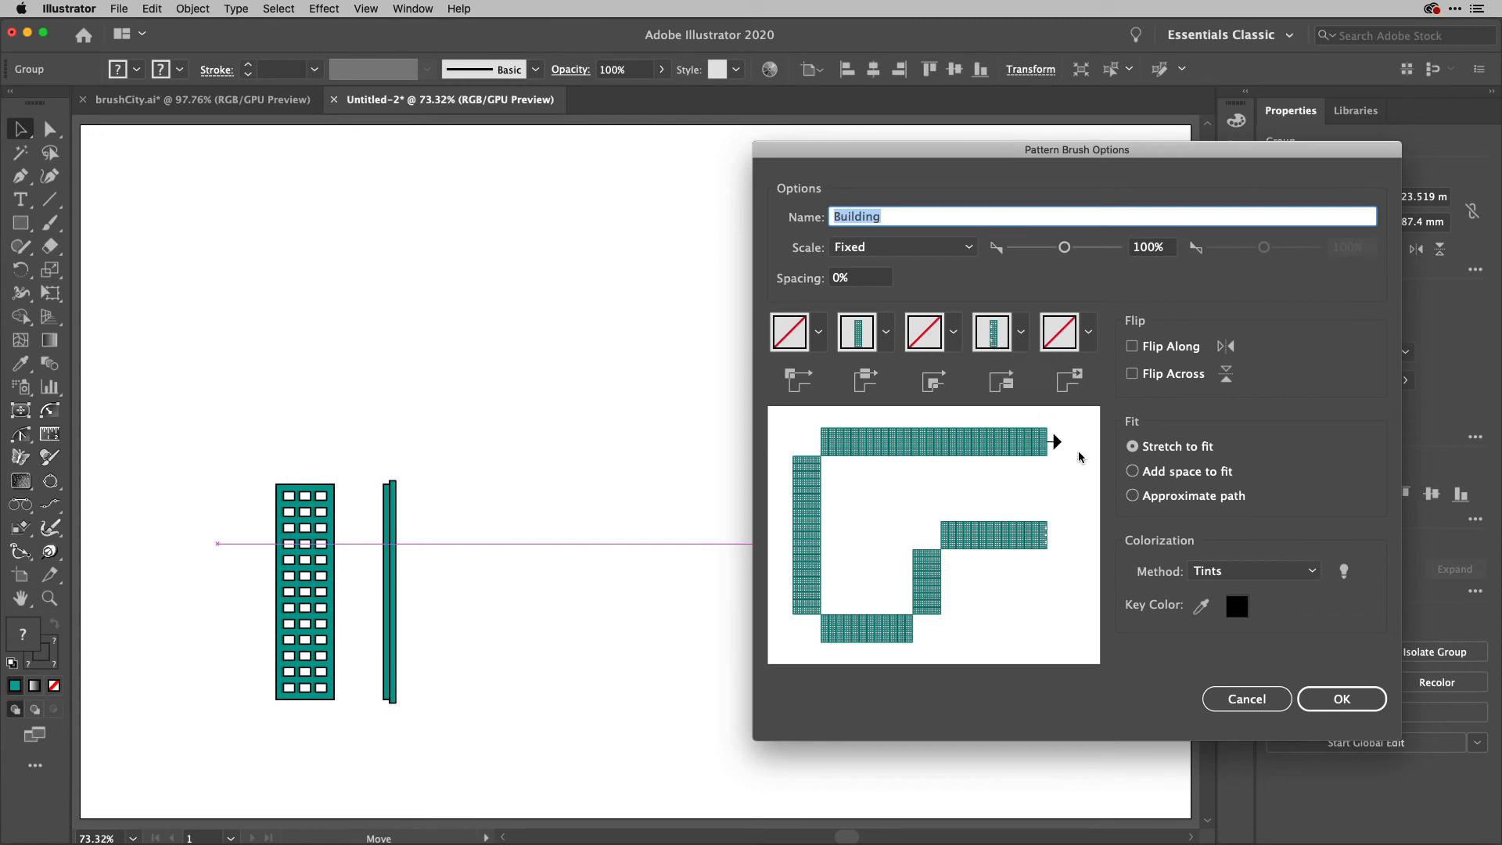
pyautogui.click(1342, 699)
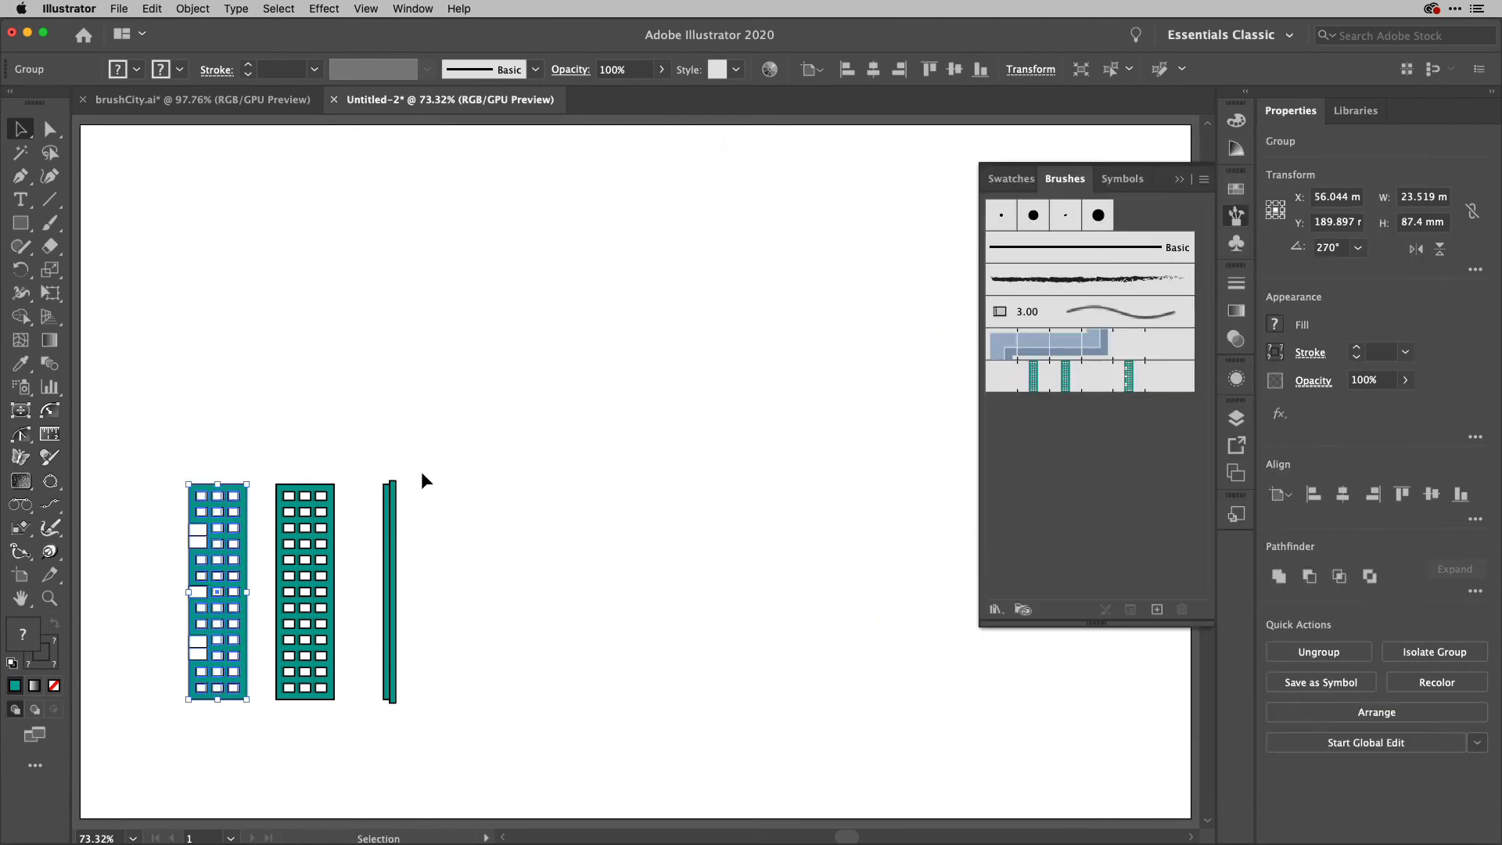
# Add the upright roof strips to the Building brush as its end tile and clear the selection
pyautogui.moveTo(367, 451)
pyautogui.mouseDown()
pyautogui.moveTo(444, 773)
pyautogui.moveTo(444, 741)
pyautogui.mouseUp()
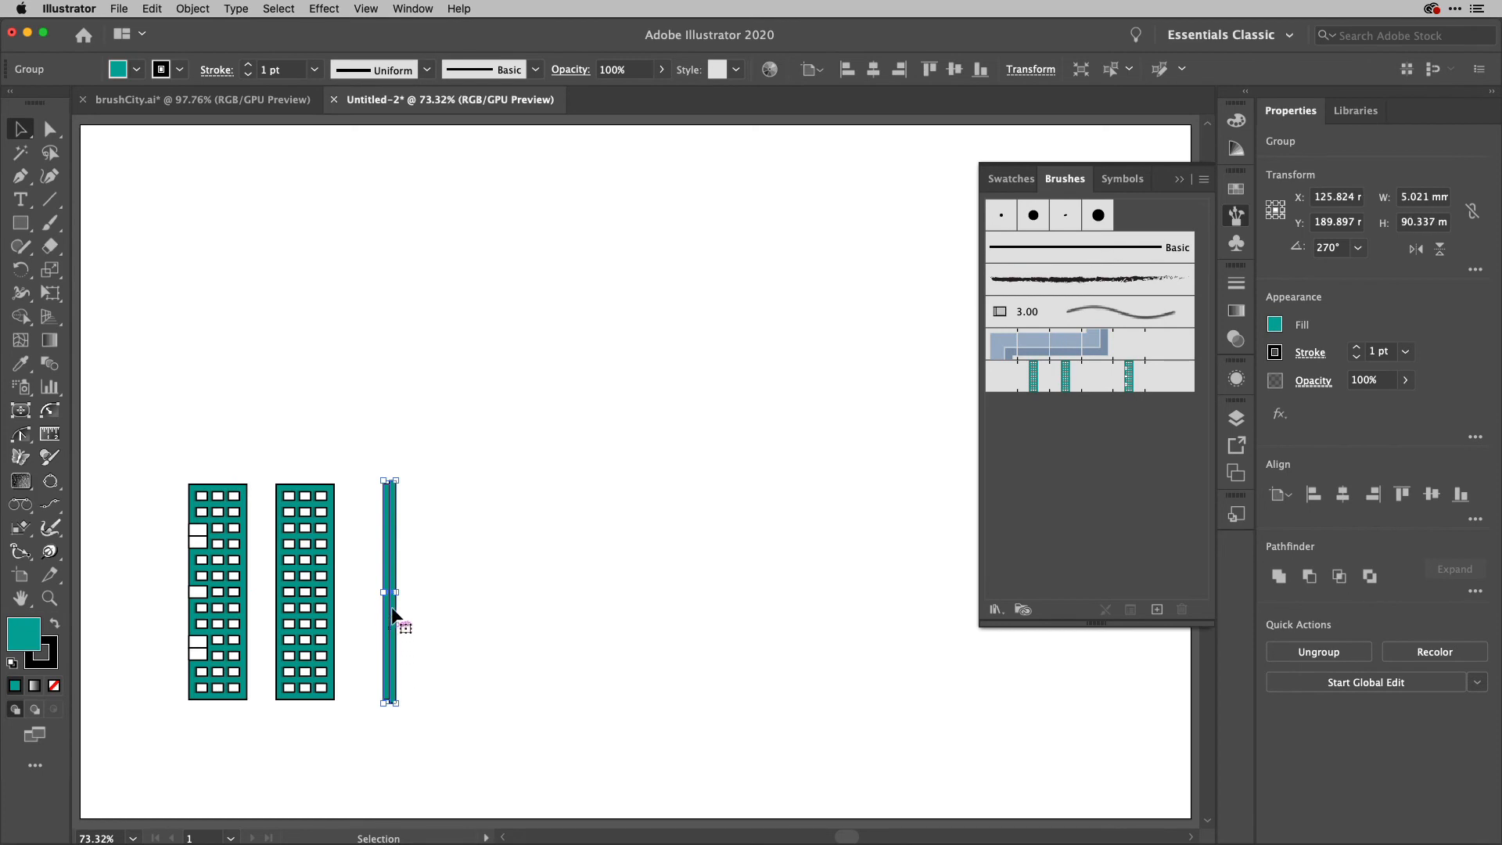
pyautogui.moveTo(391, 576); pyautogui.dragTo(990, 514)
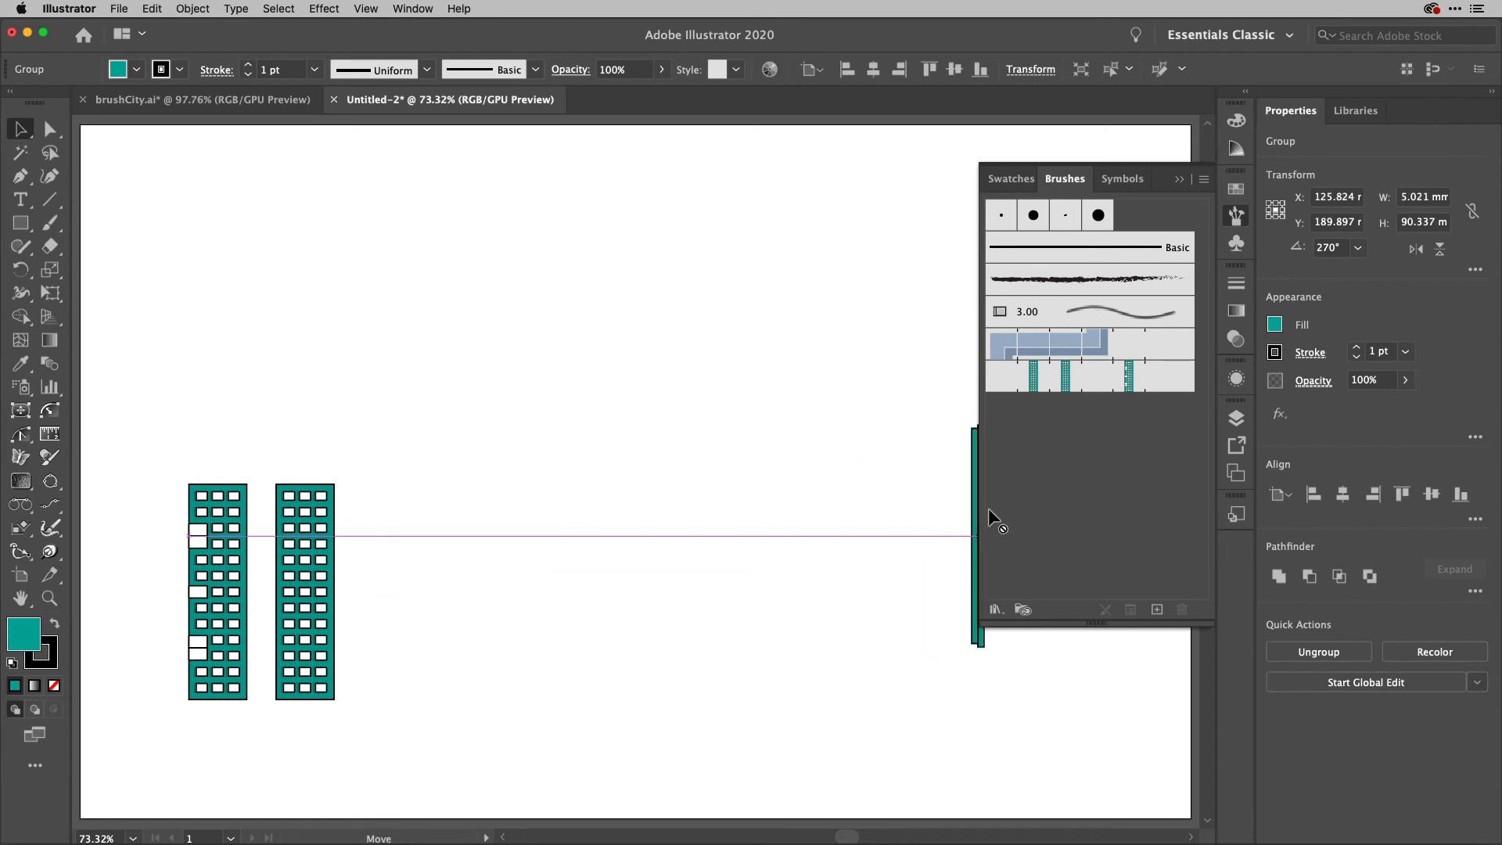
pyautogui.moveTo(1164, 383); pyautogui.dragTo(1165, 384)
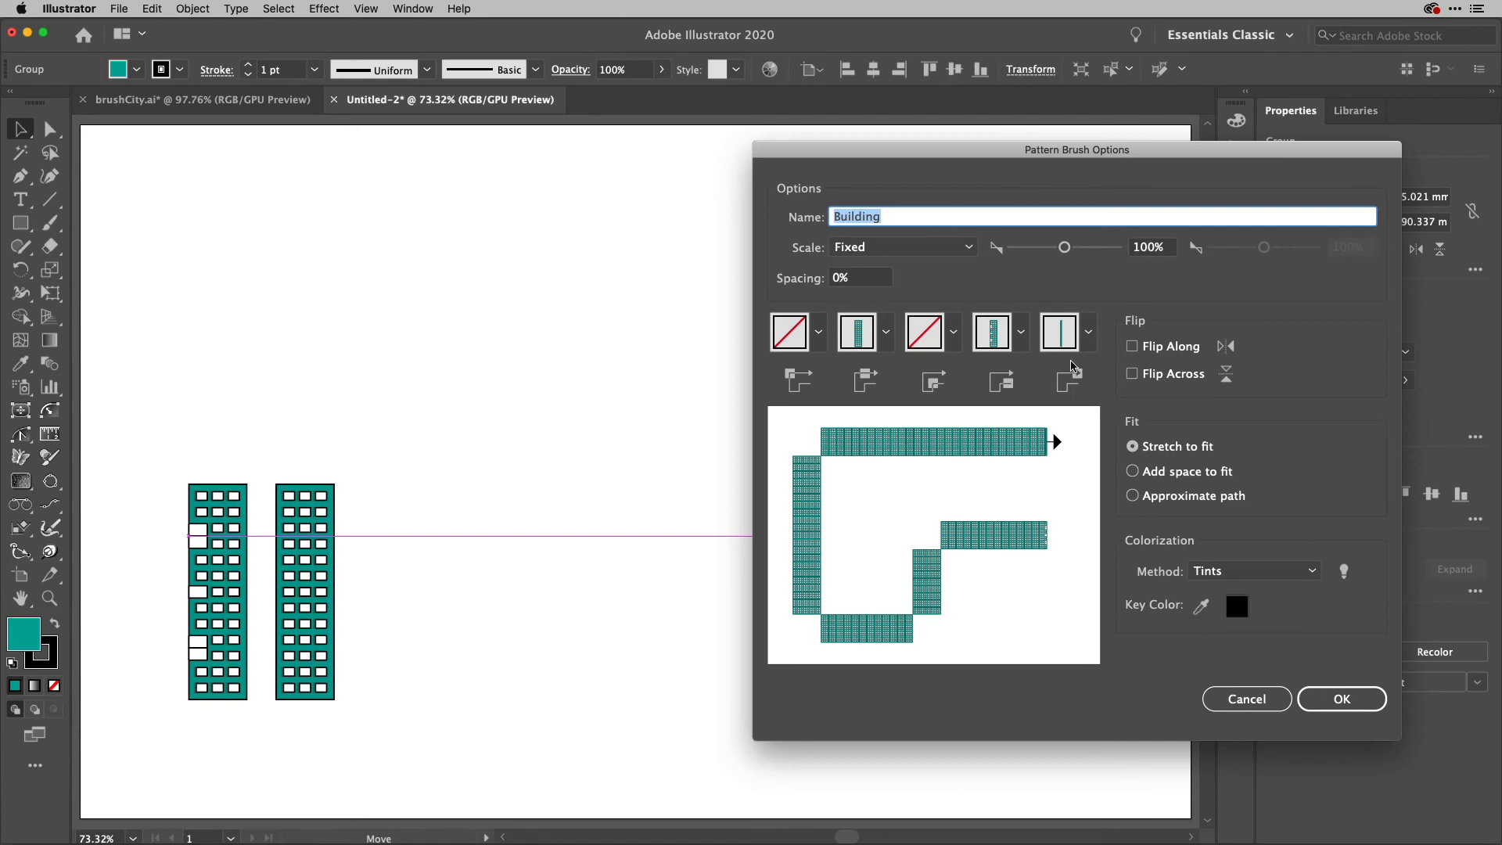
pyautogui.click(1340, 699)
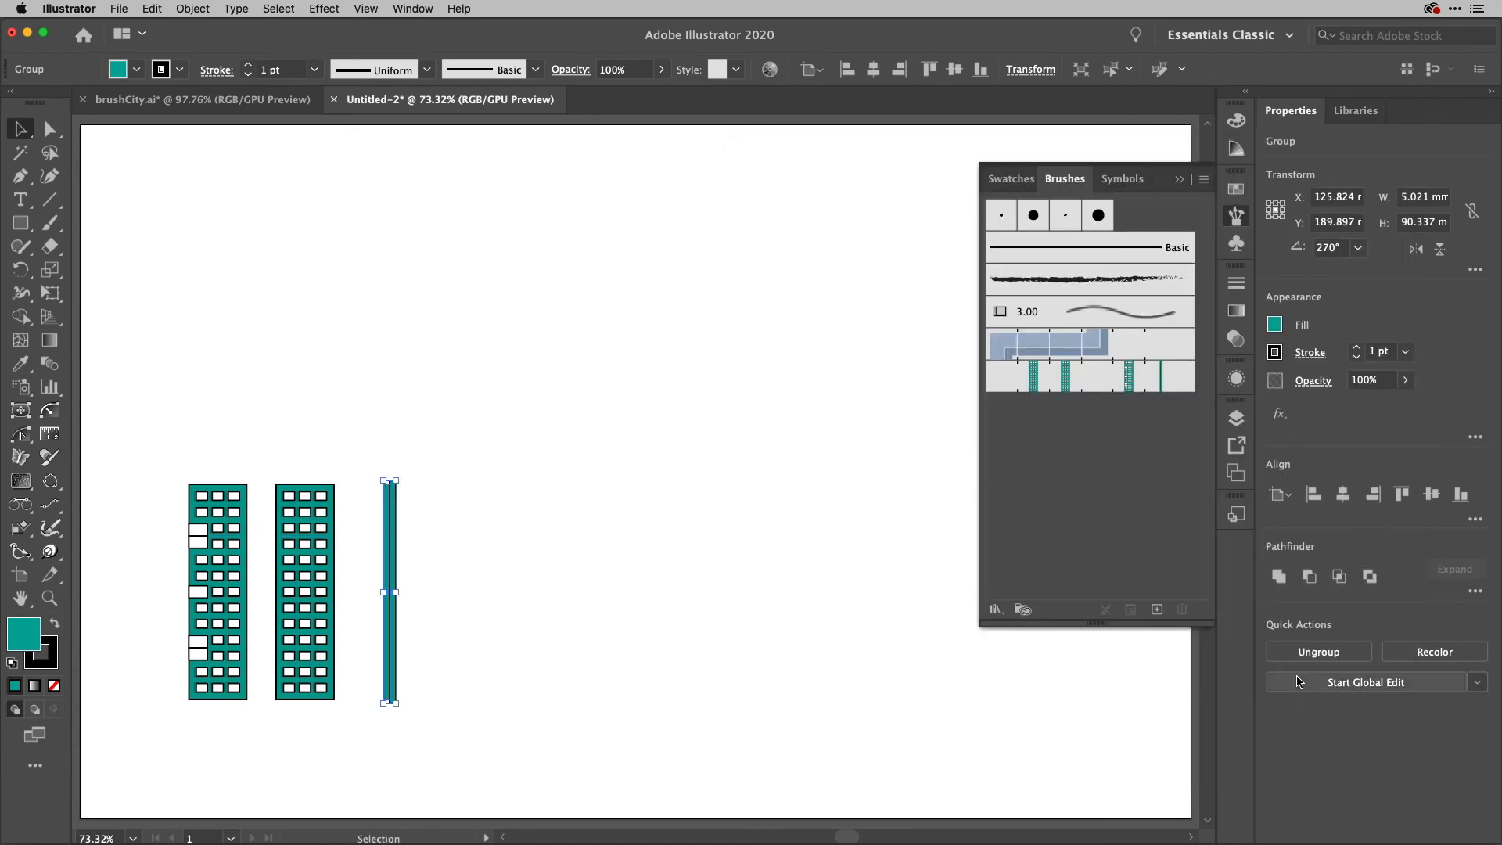
pyautogui.click(726, 488)
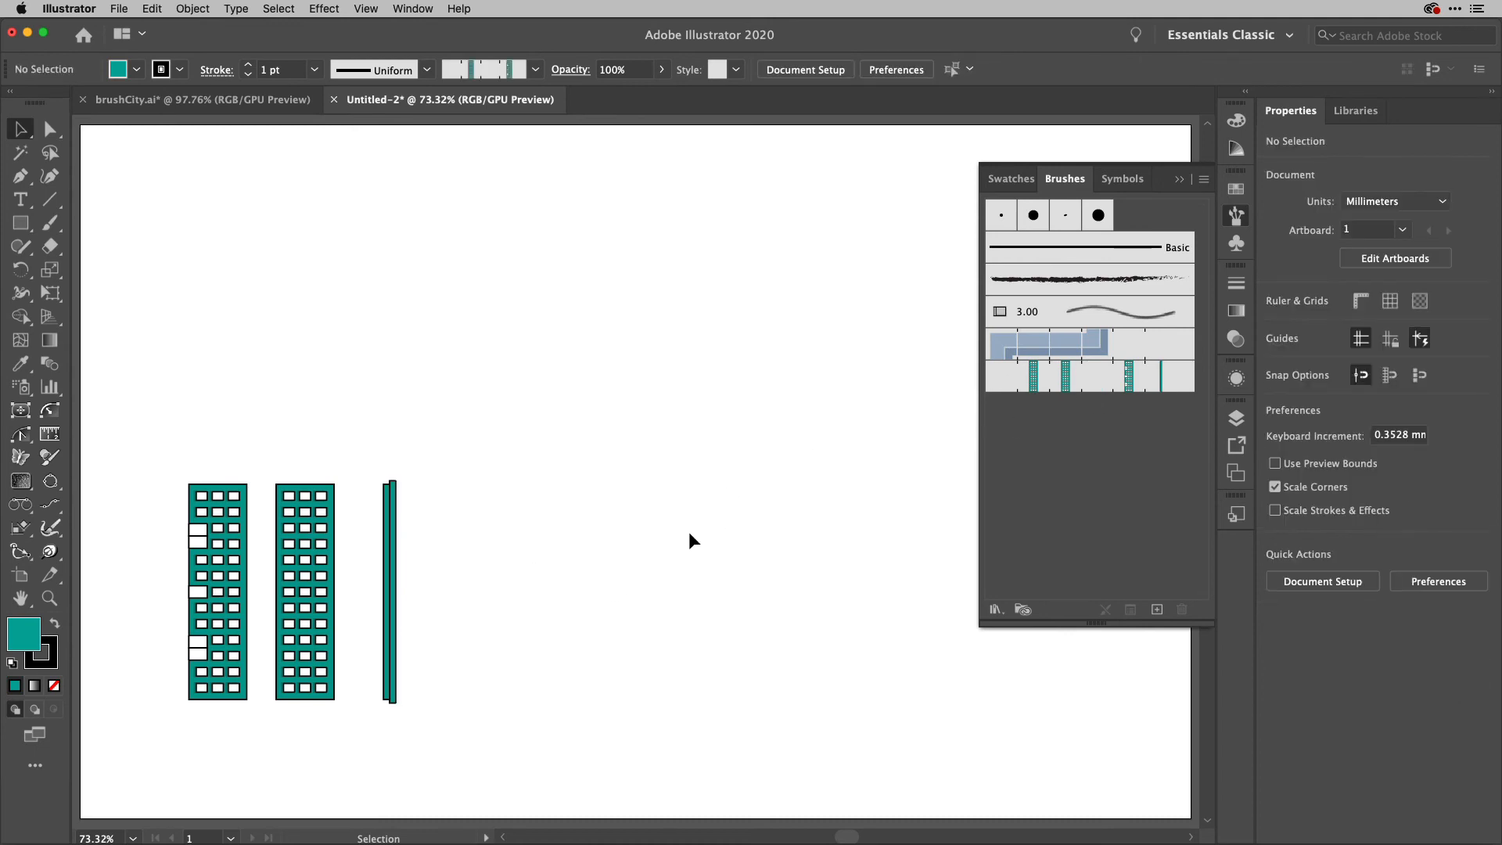
# Draw a vertical line upward, about 158 mm long, in the middle of the artboard and apply the Building brush to it
pyautogui.press('\\')
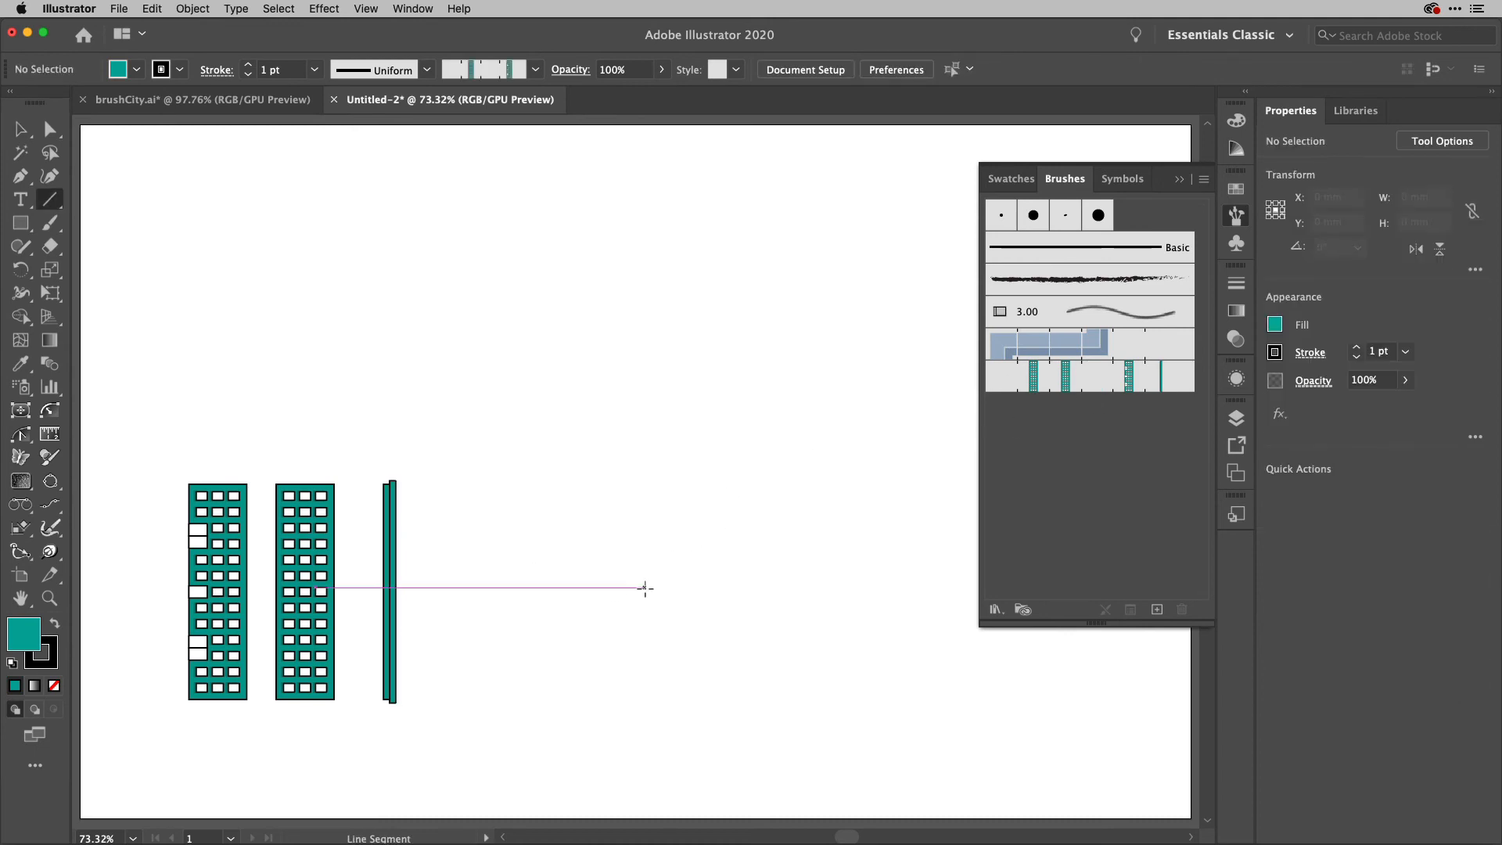
pyautogui.moveTo(610, 591); pyautogui.dragTo(605, 202)
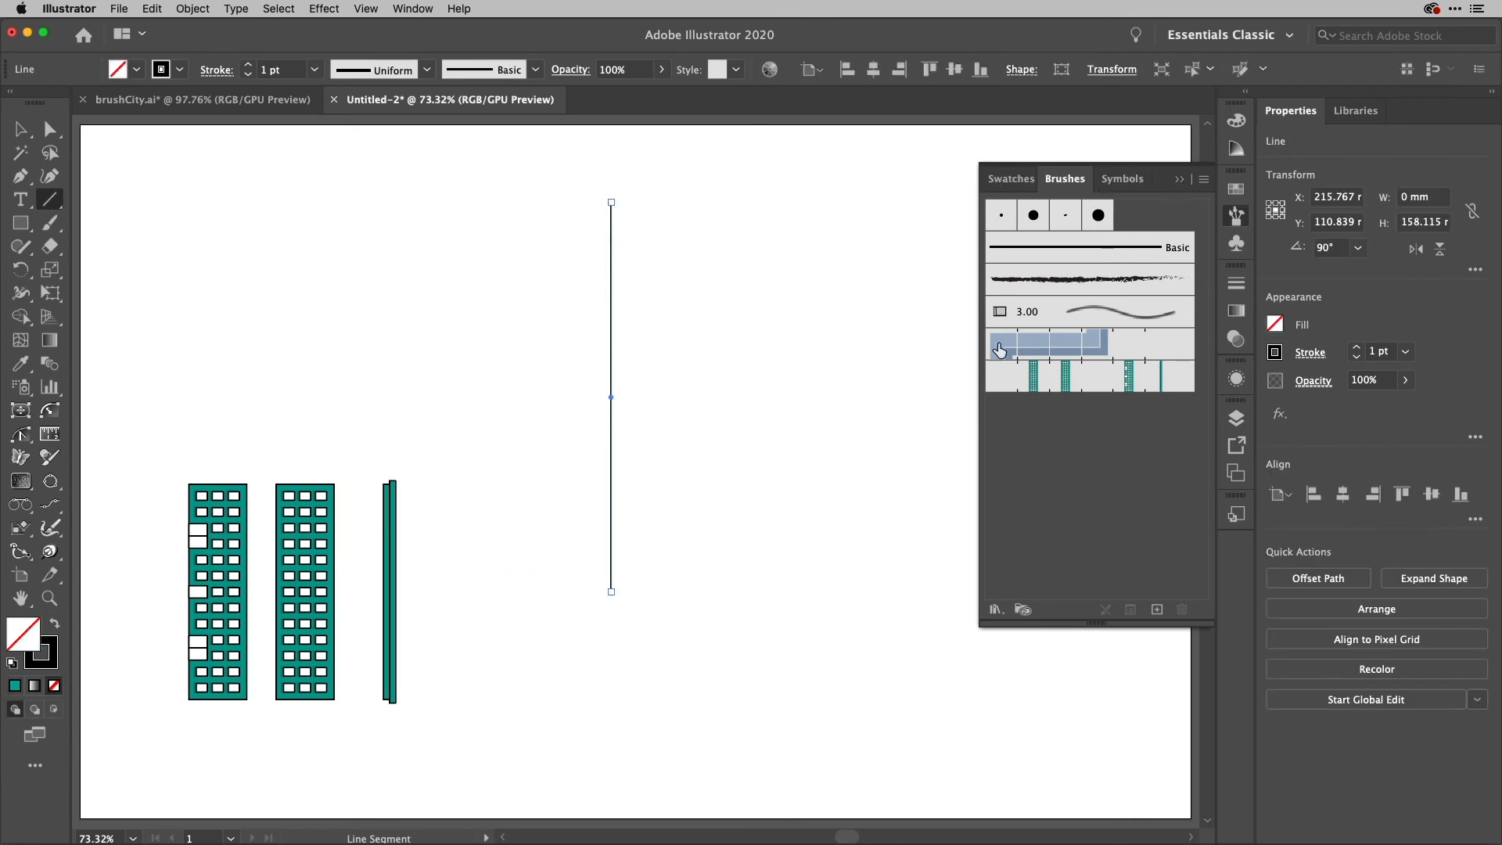
pyautogui.click(1045, 381)
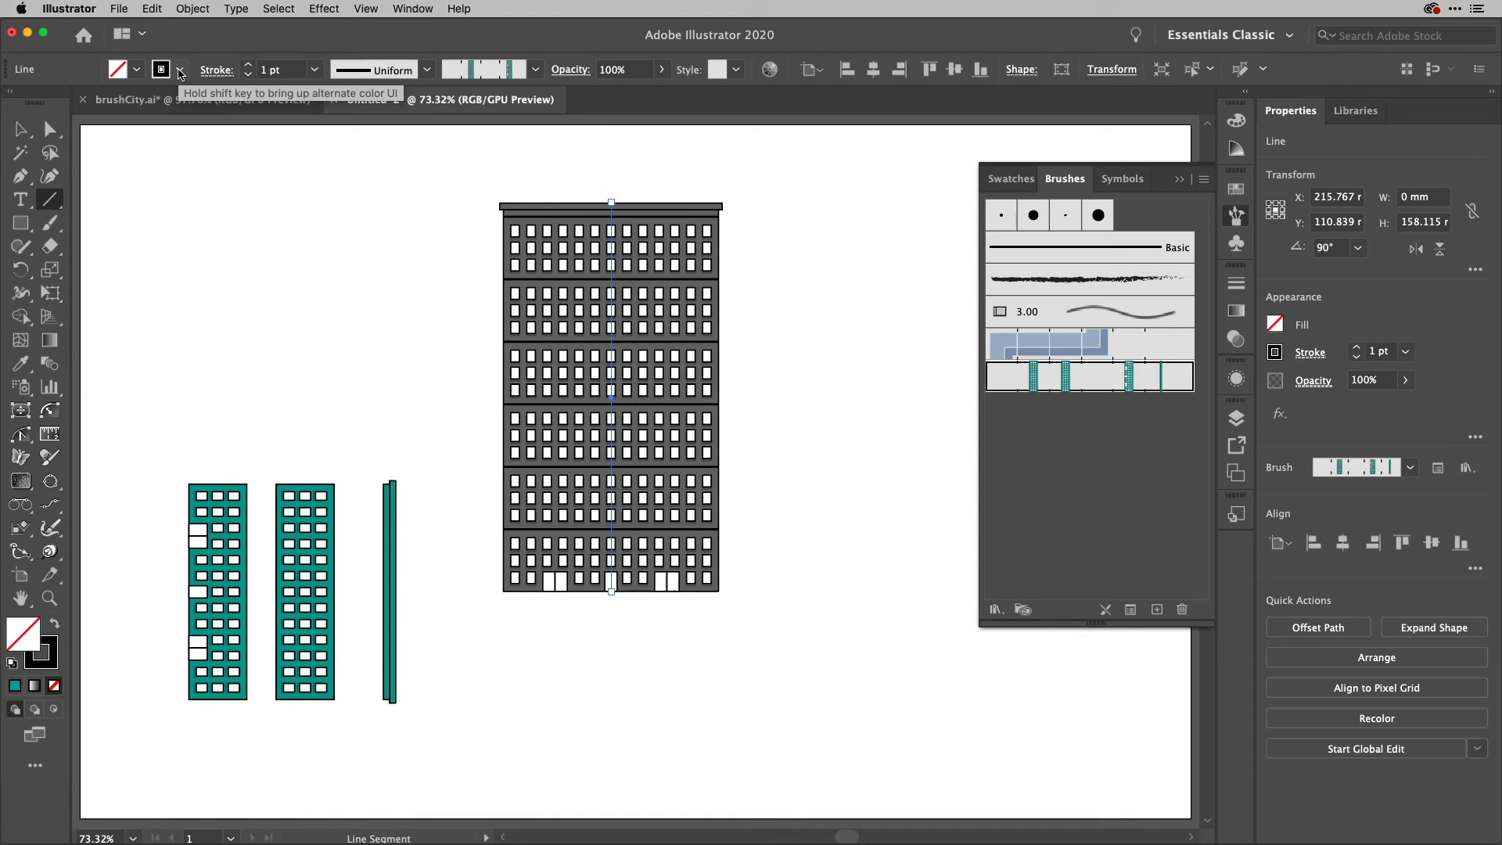
# Try several tan and brown stroke swatches on the building line, ending with a medium brown
pyautogui.click(181, 71)
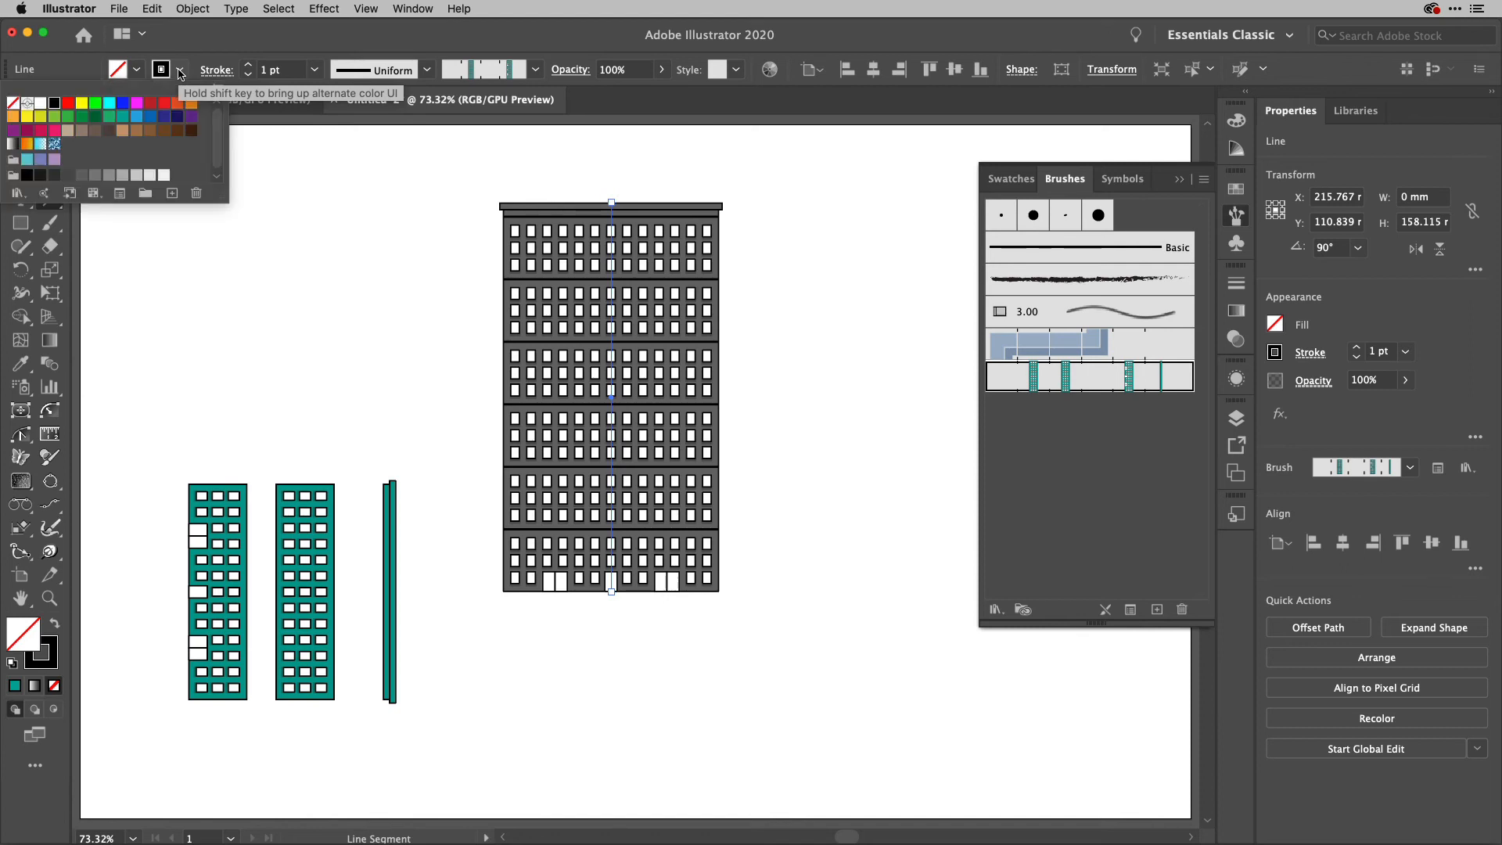
pyautogui.click(122, 131)
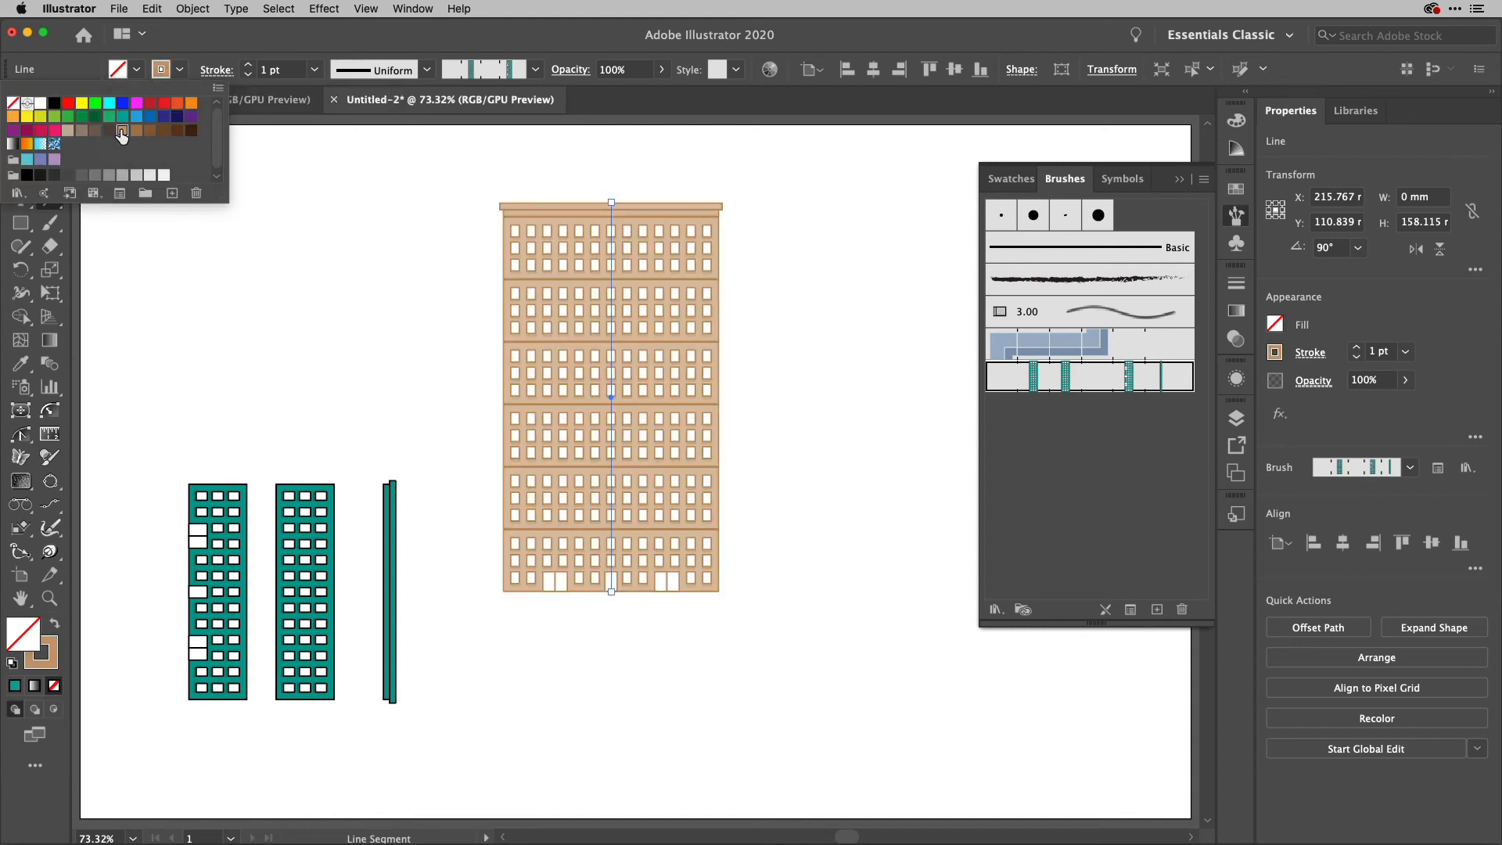
pyautogui.click(68, 130)
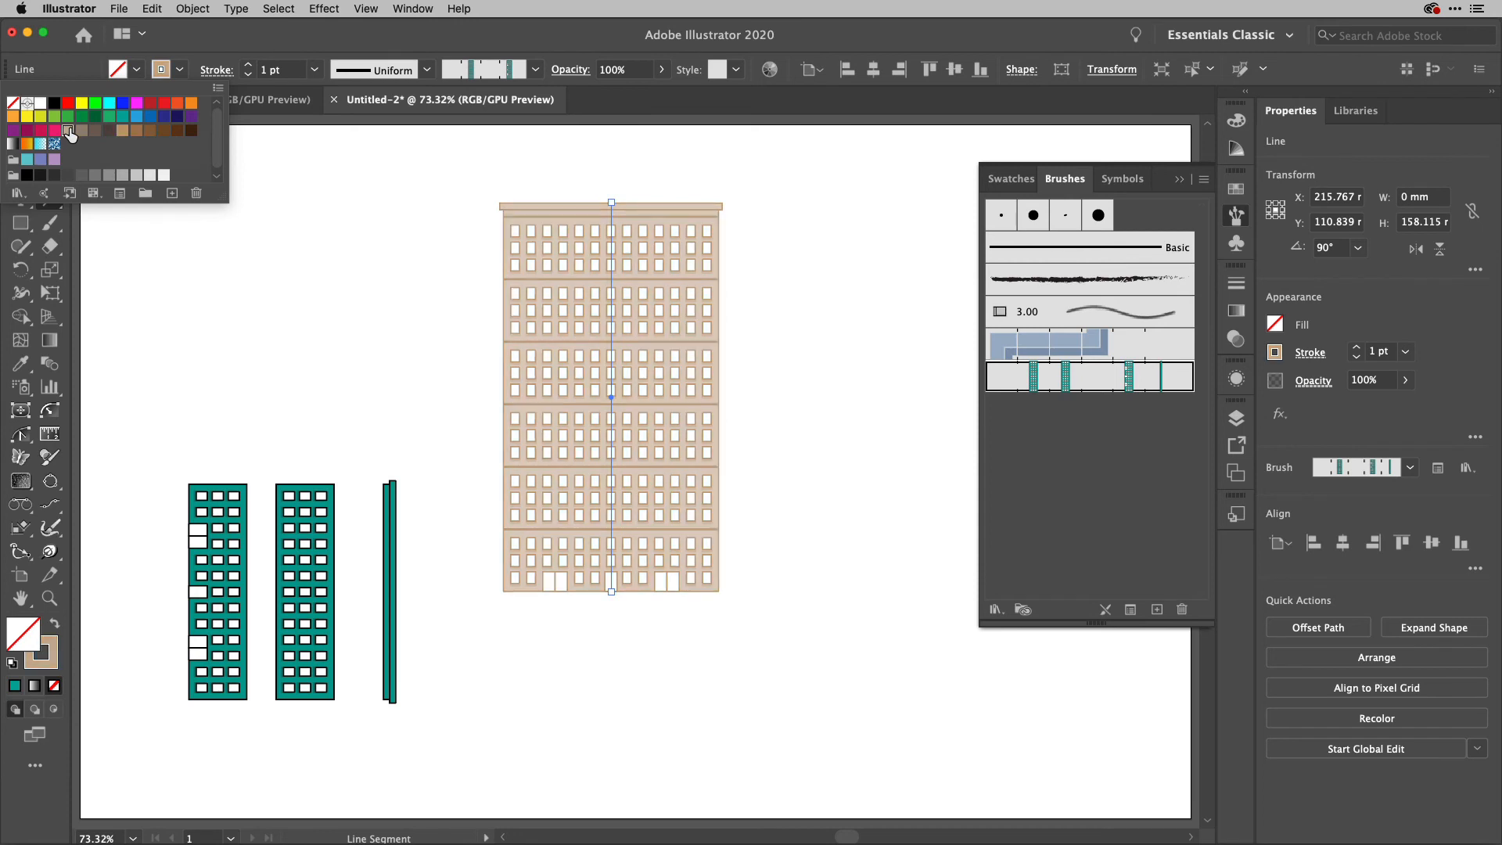
pyautogui.click(136, 130)
pyautogui.click(150, 130)
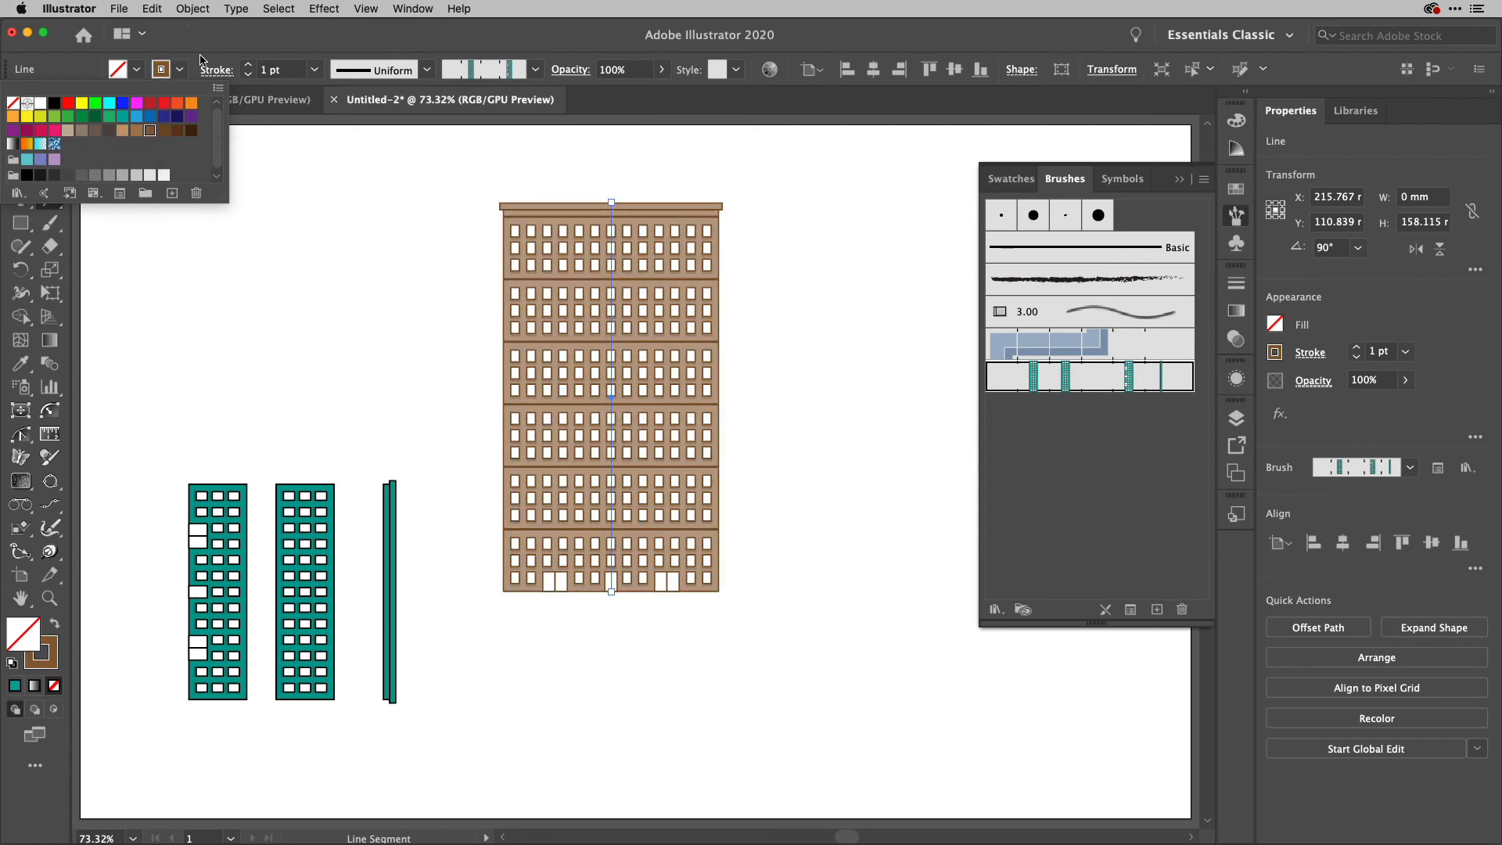
pyautogui.click(236, 41)
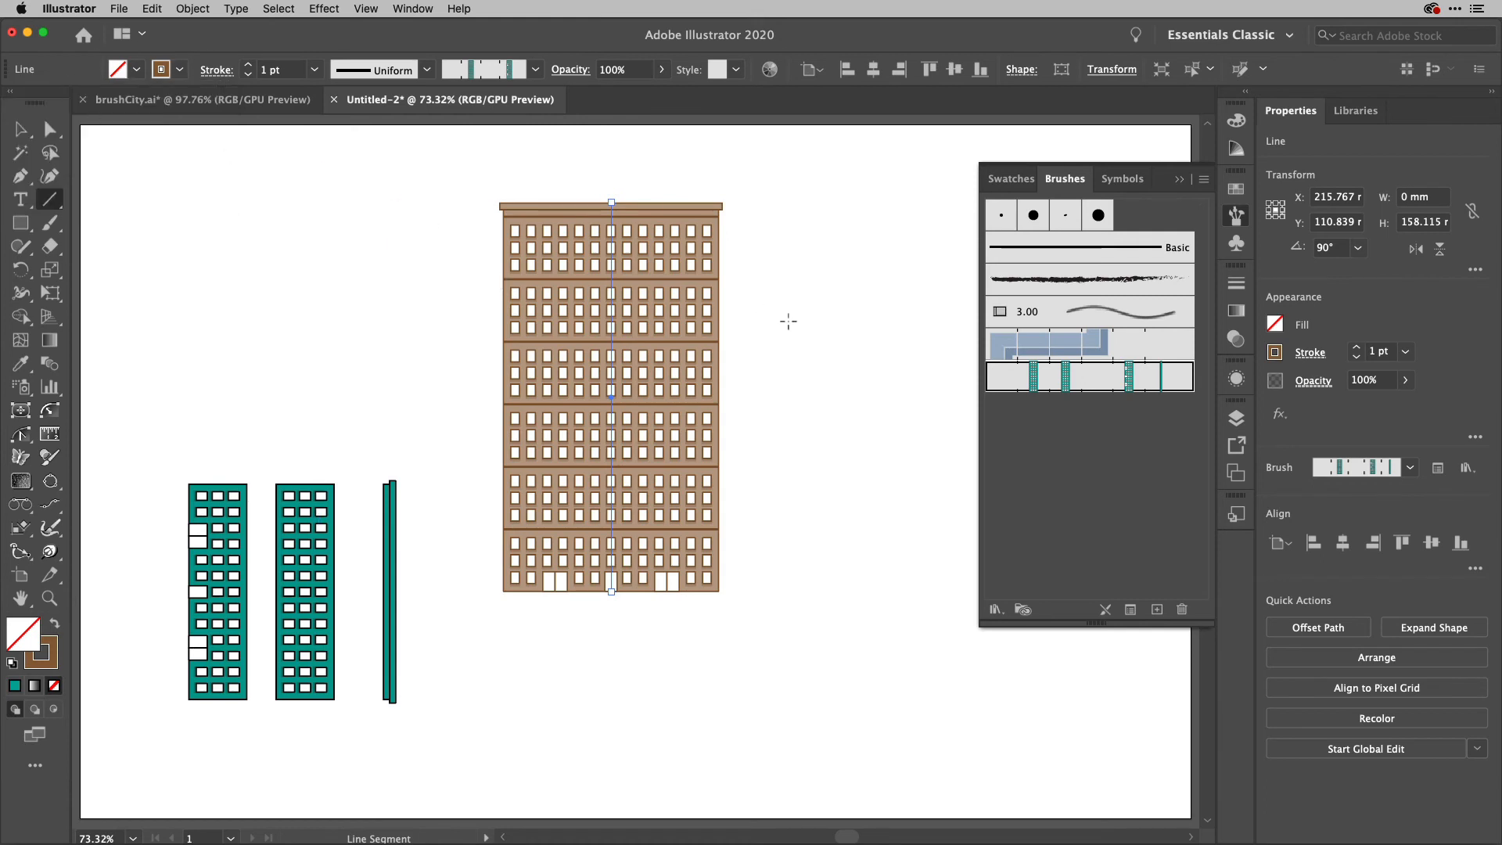
# Try stroke weights of 0.25, 0.5, 6 and 3 pt on the building line, ending back at 1 pt
pyautogui.click(1407, 354)
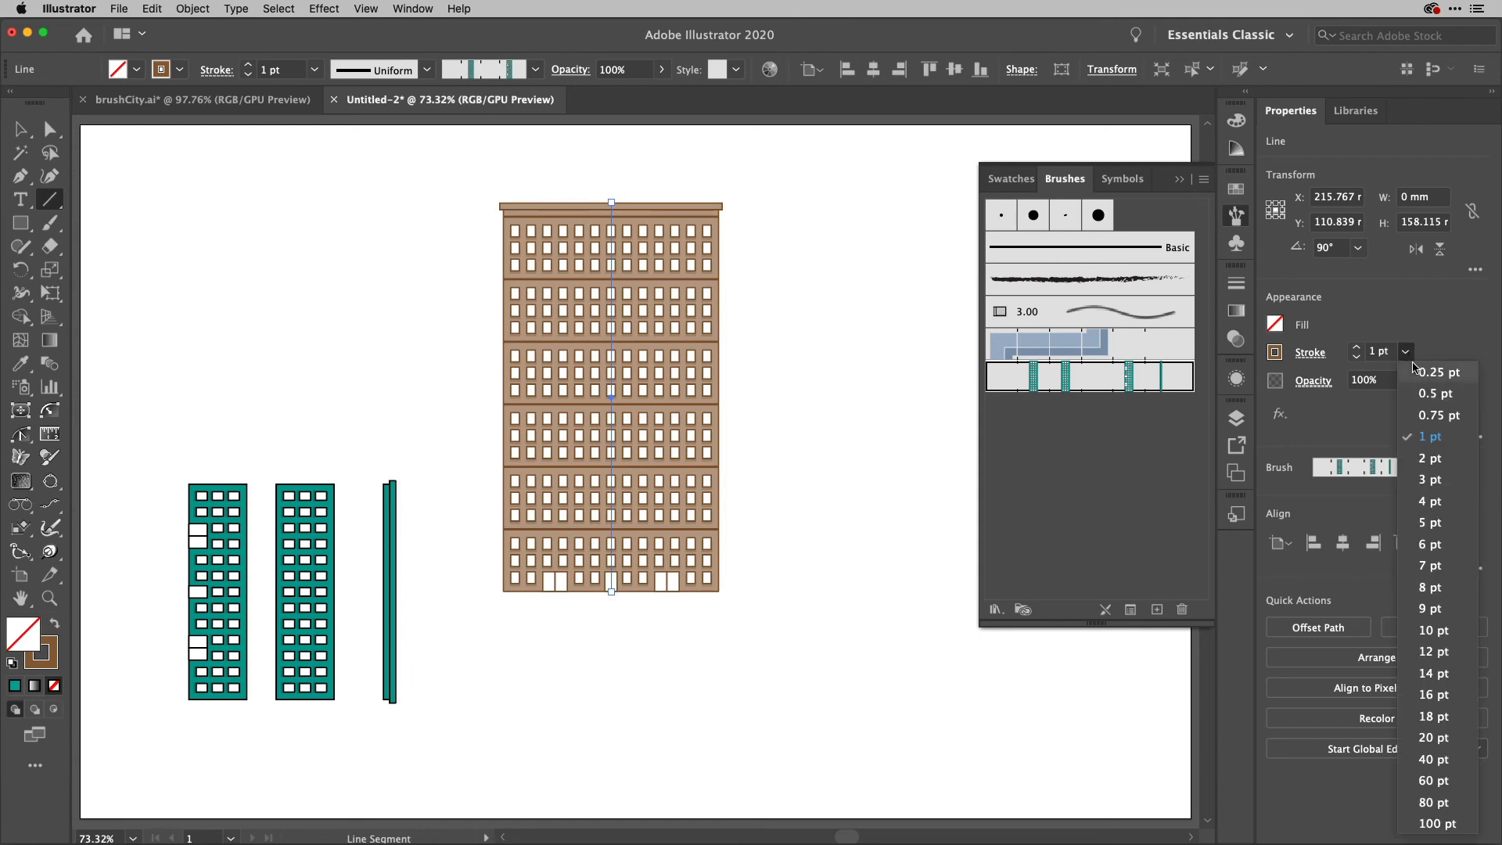
pyautogui.click(1420, 372)
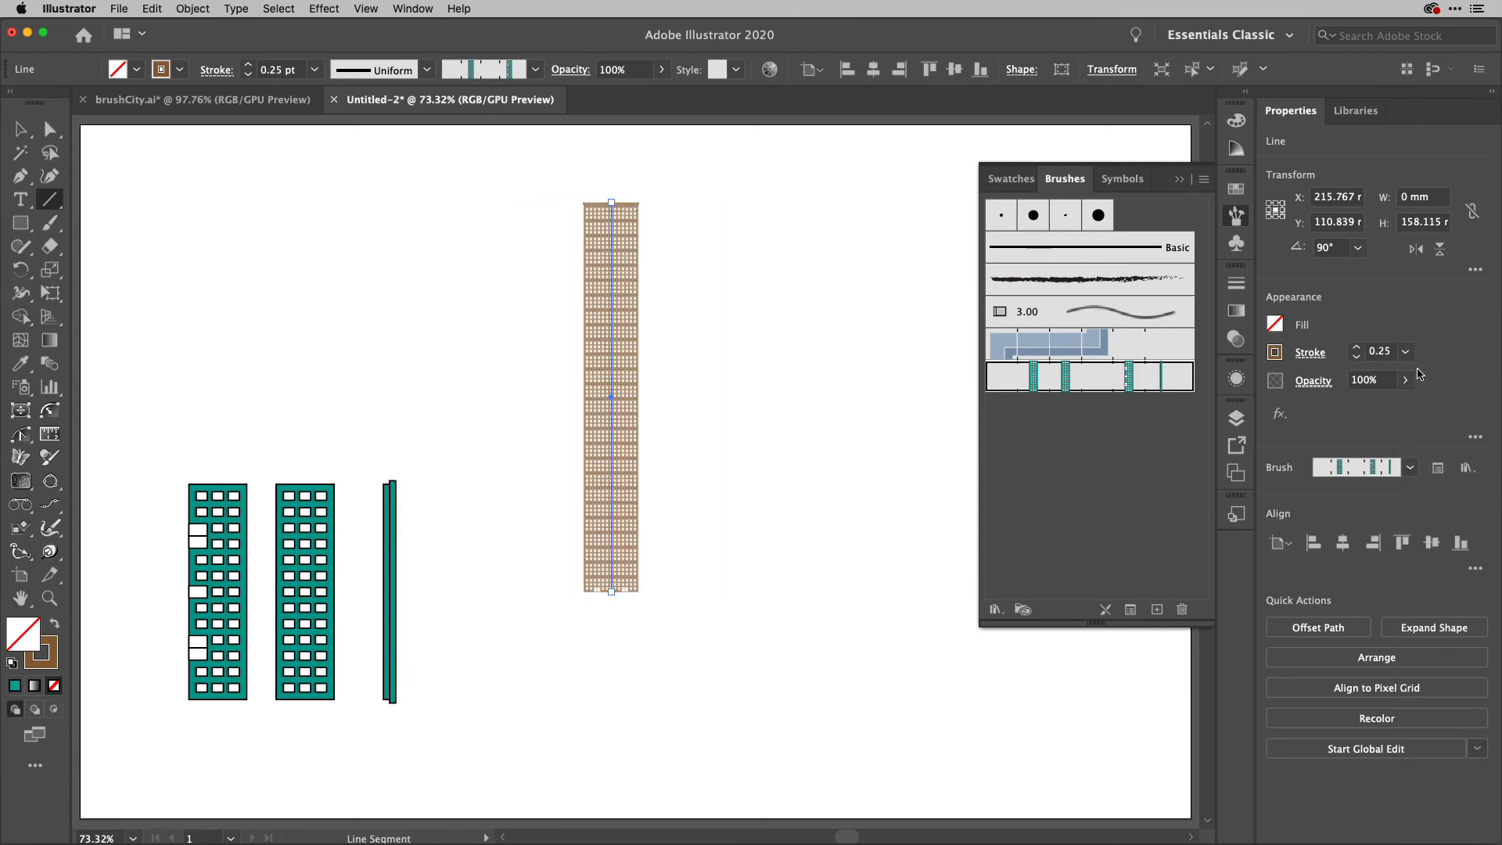
pyautogui.click(1406, 353)
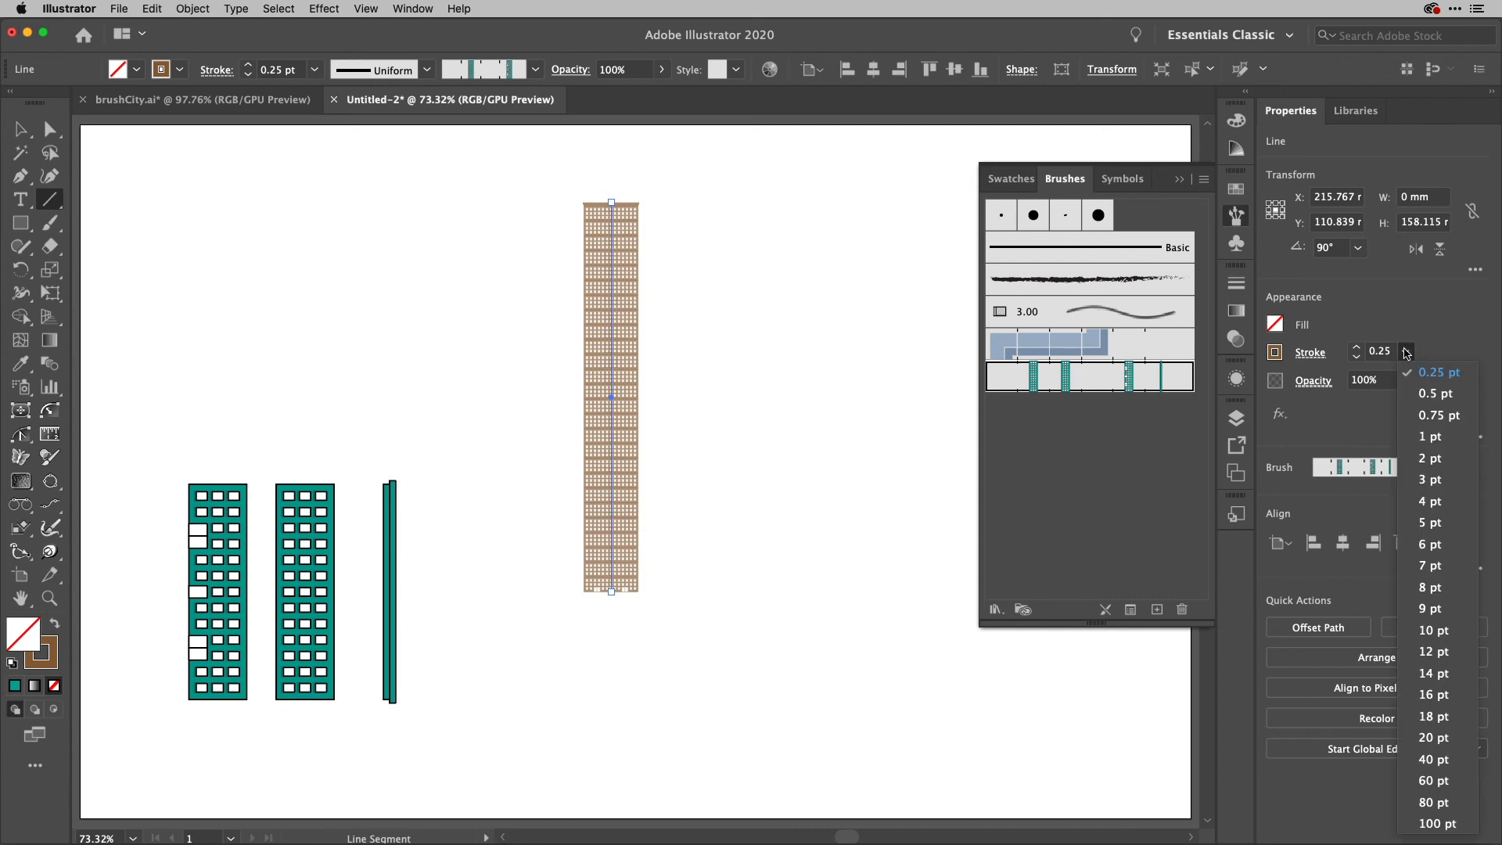
pyautogui.click(1431, 394)
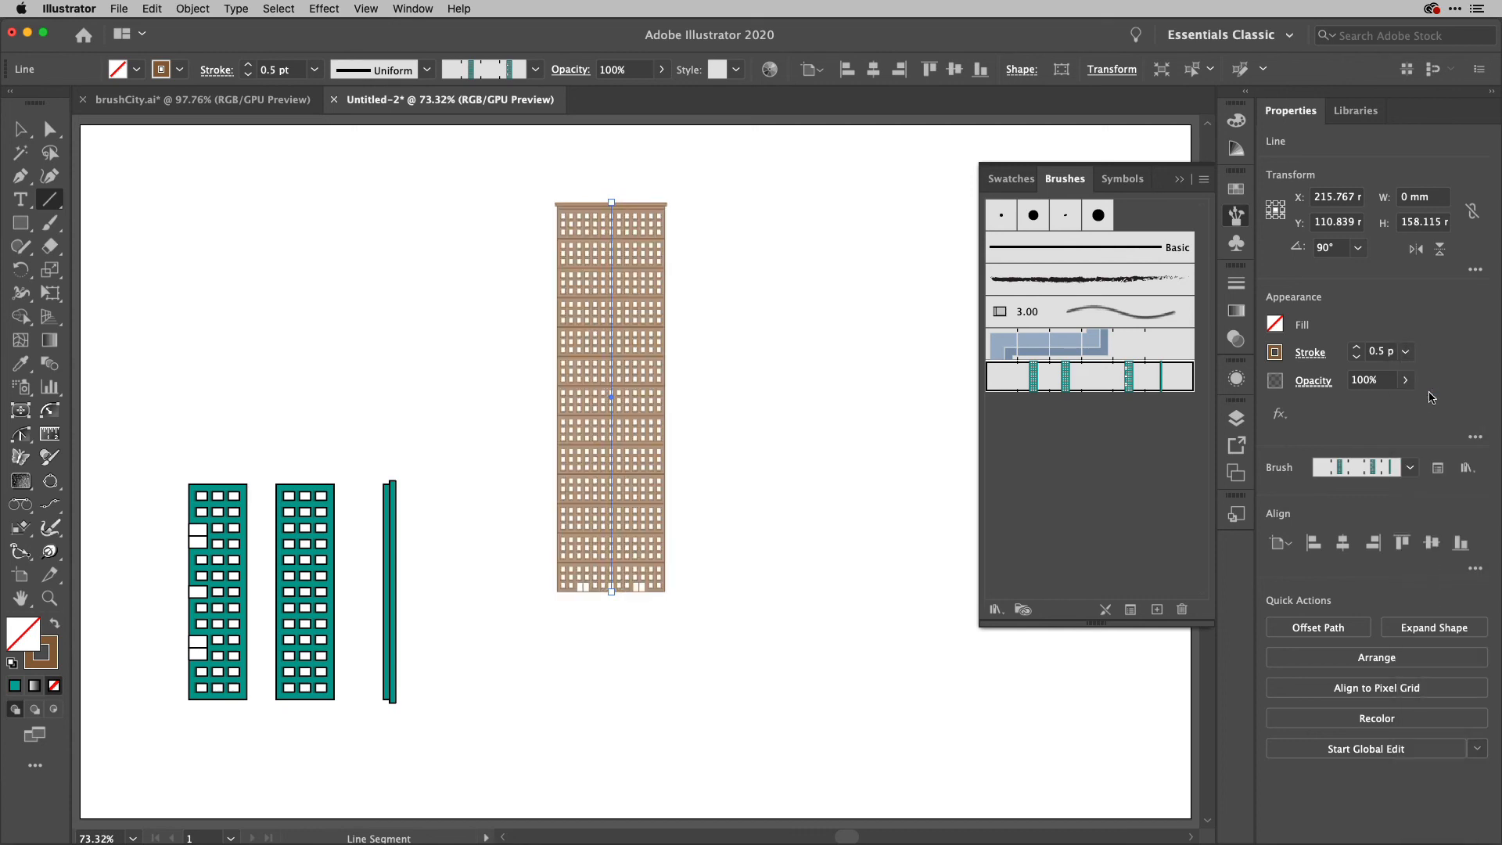
pyautogui.click(1406, 353)
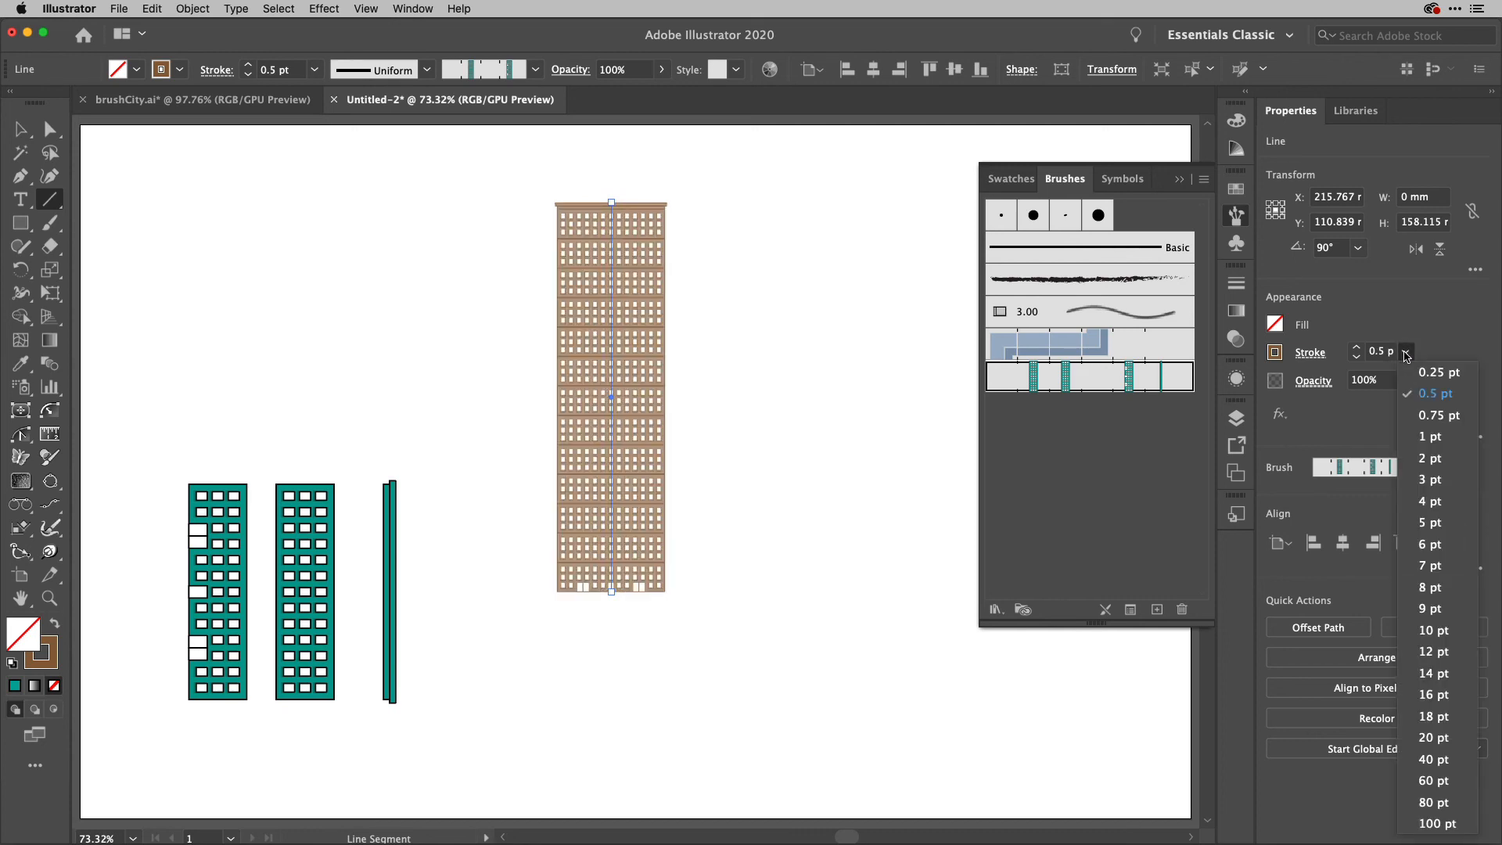
pyautogui.click(1458, 544)
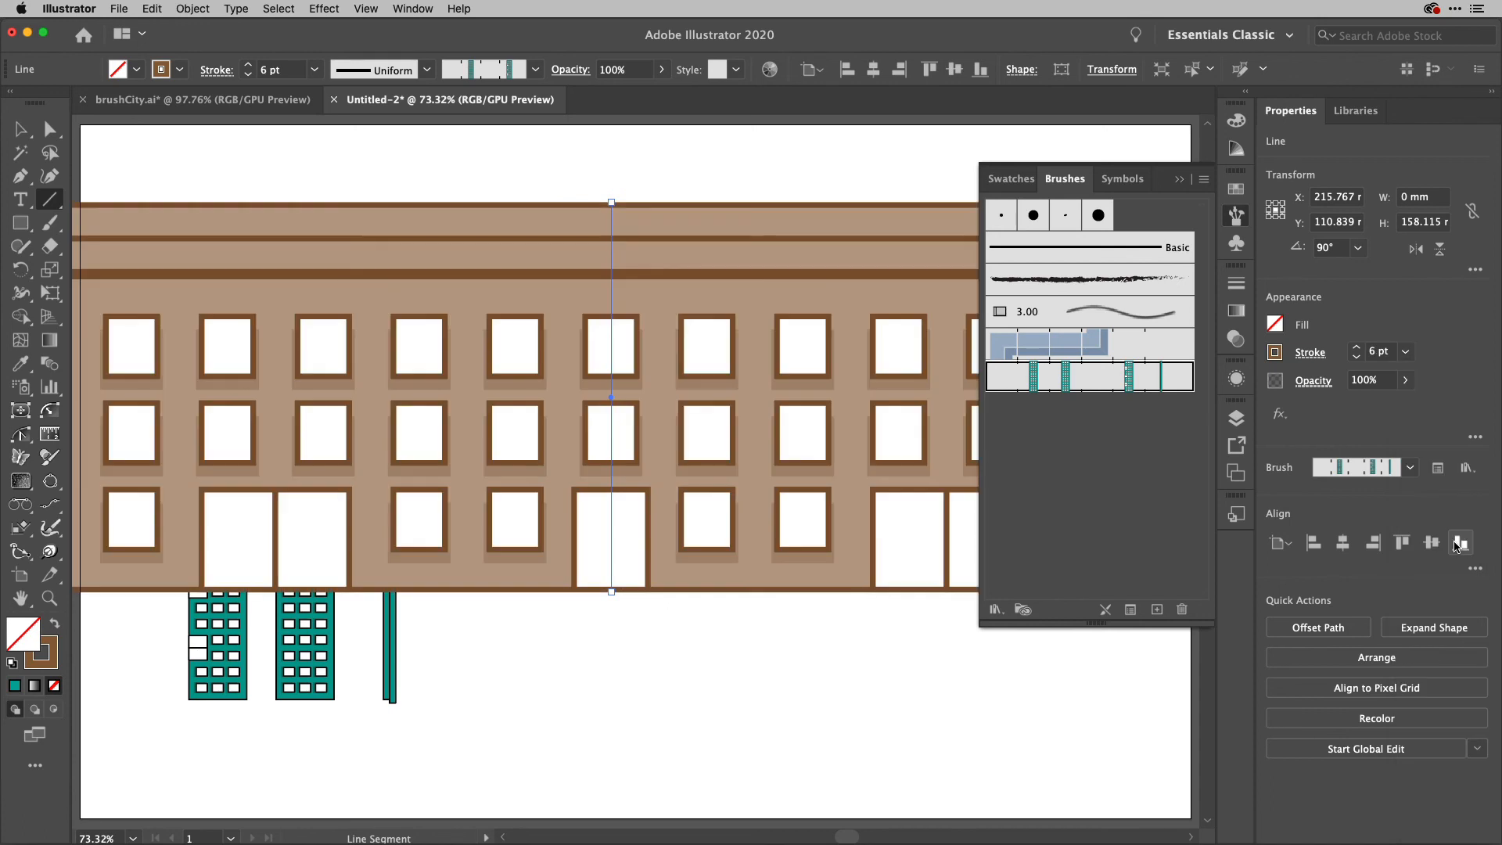
pyautogui.click(1408, 357)
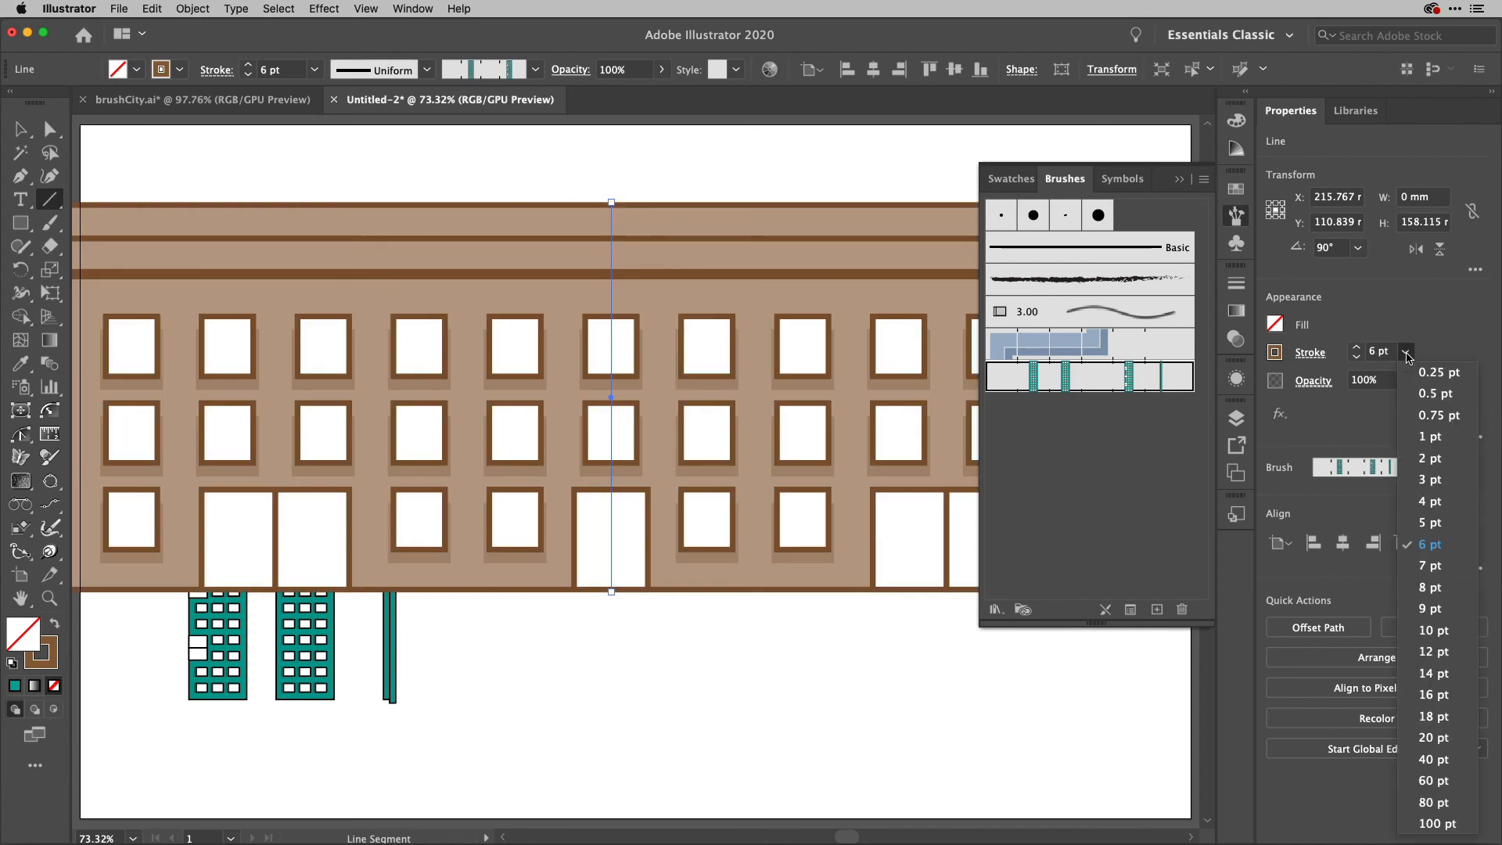
pyautogui.click(1444, 485)
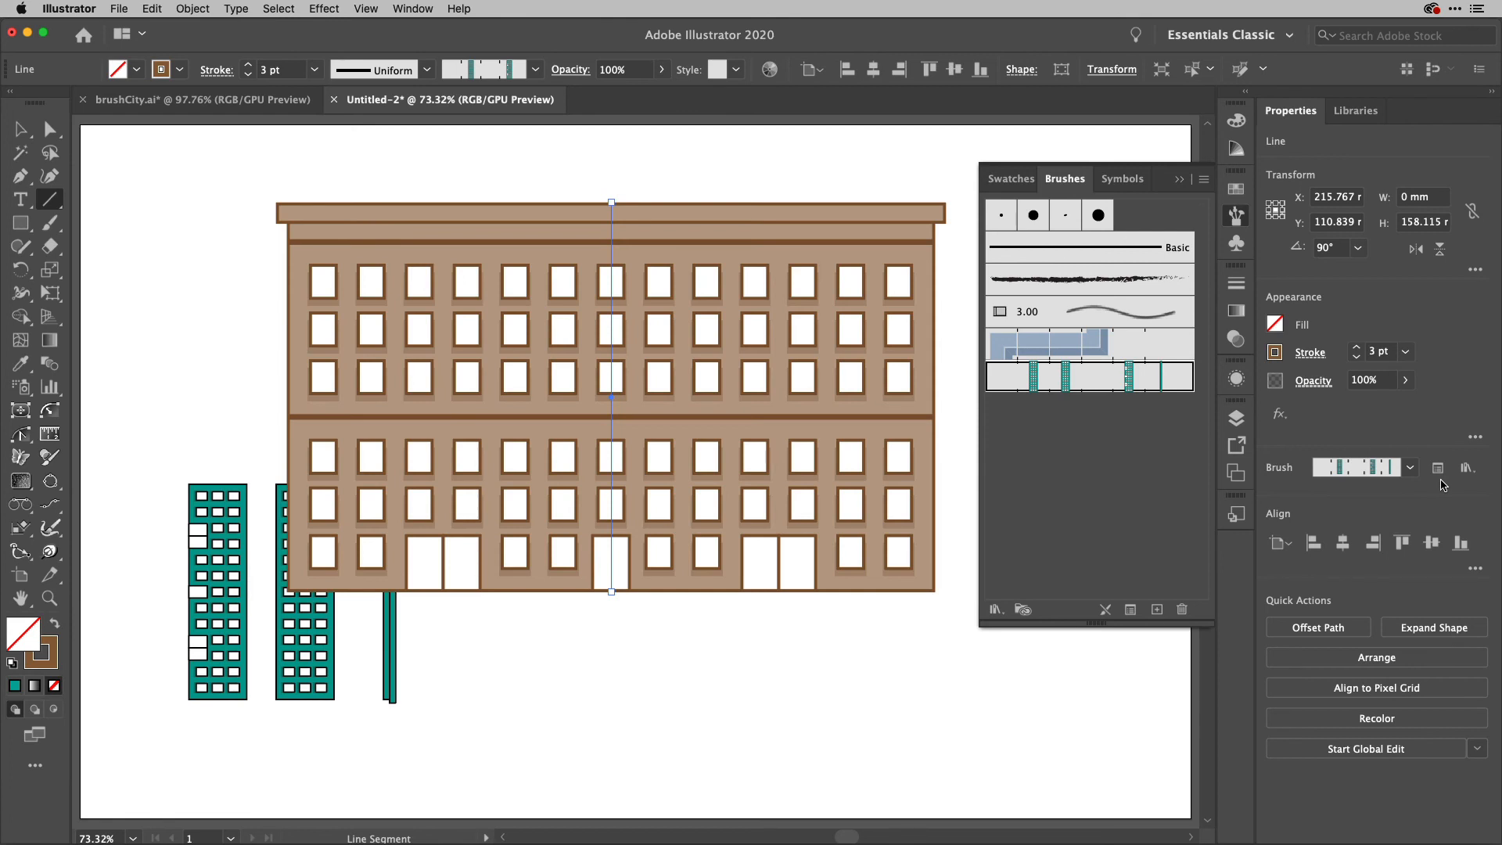
pyautogui.click(1406, 351)
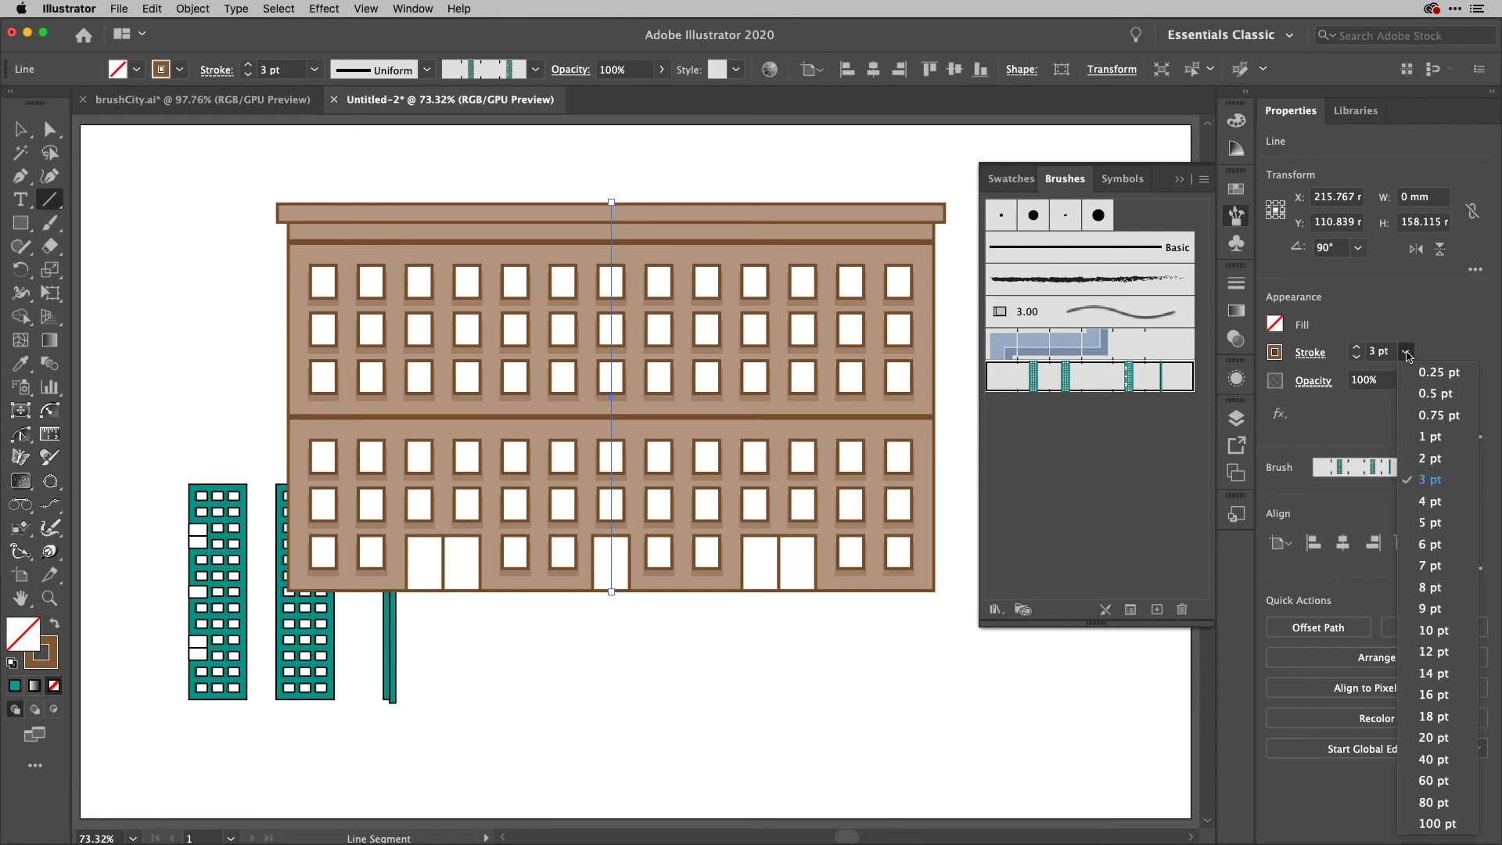
pyautogui.click(1438, 438)
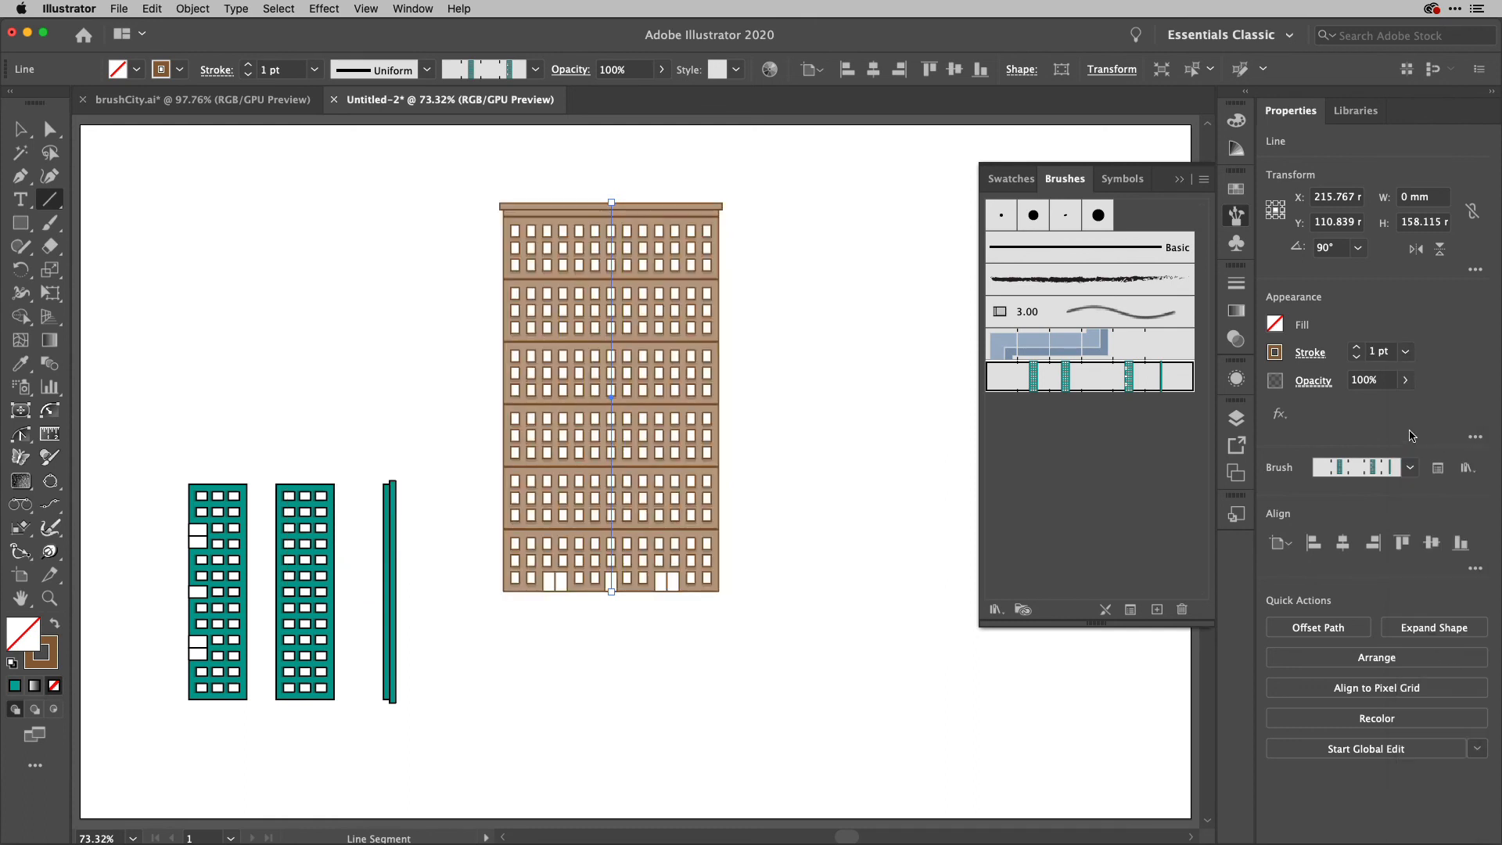
# Try to change the building's height by moving the line's top anchor point on its own, and clear the selection
pyautogui.click(50, 131)
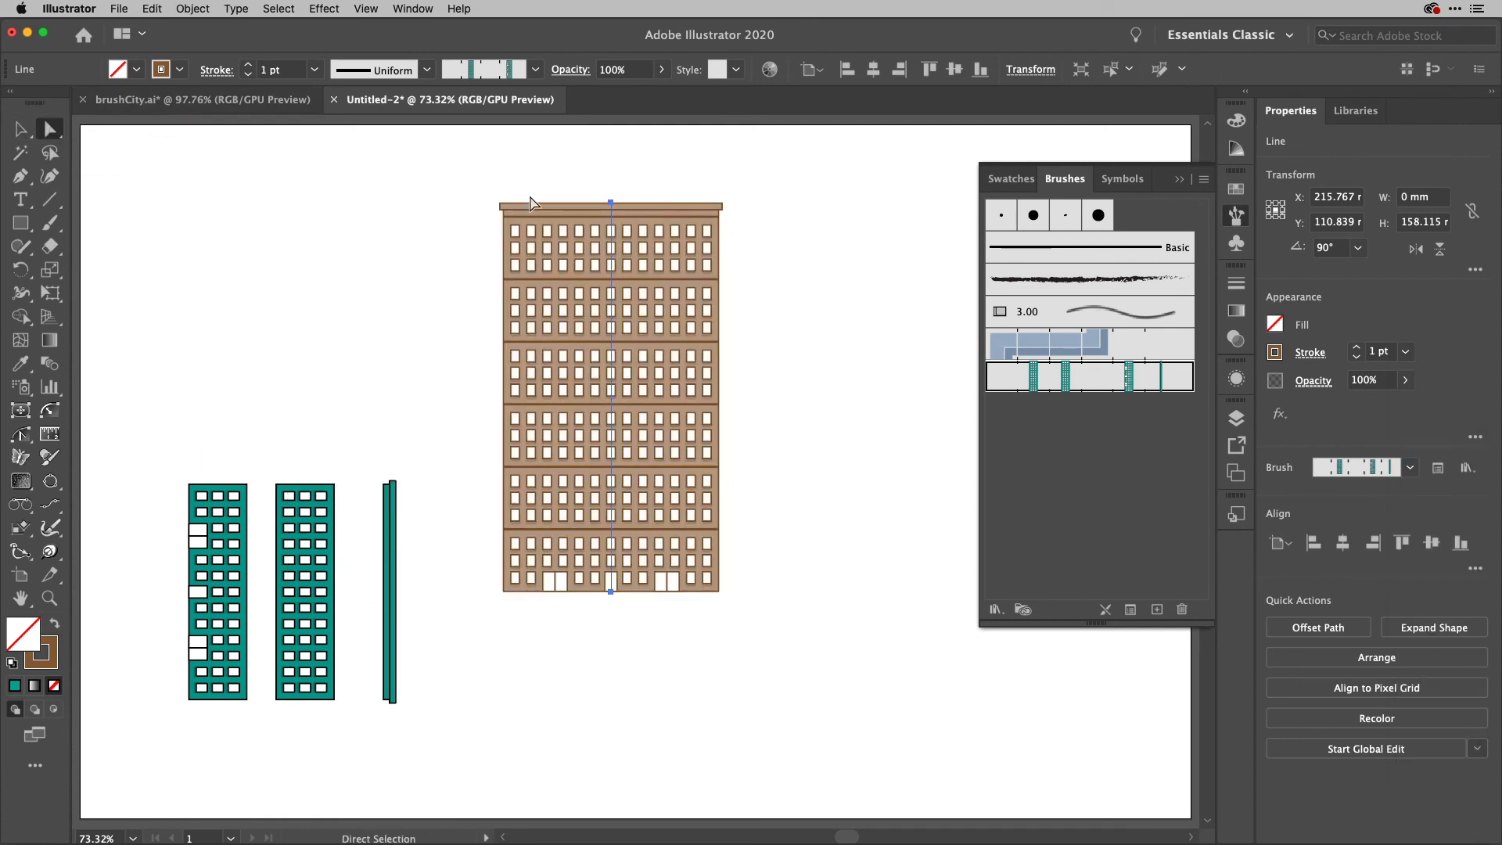
pyautogui.click(636, 180)
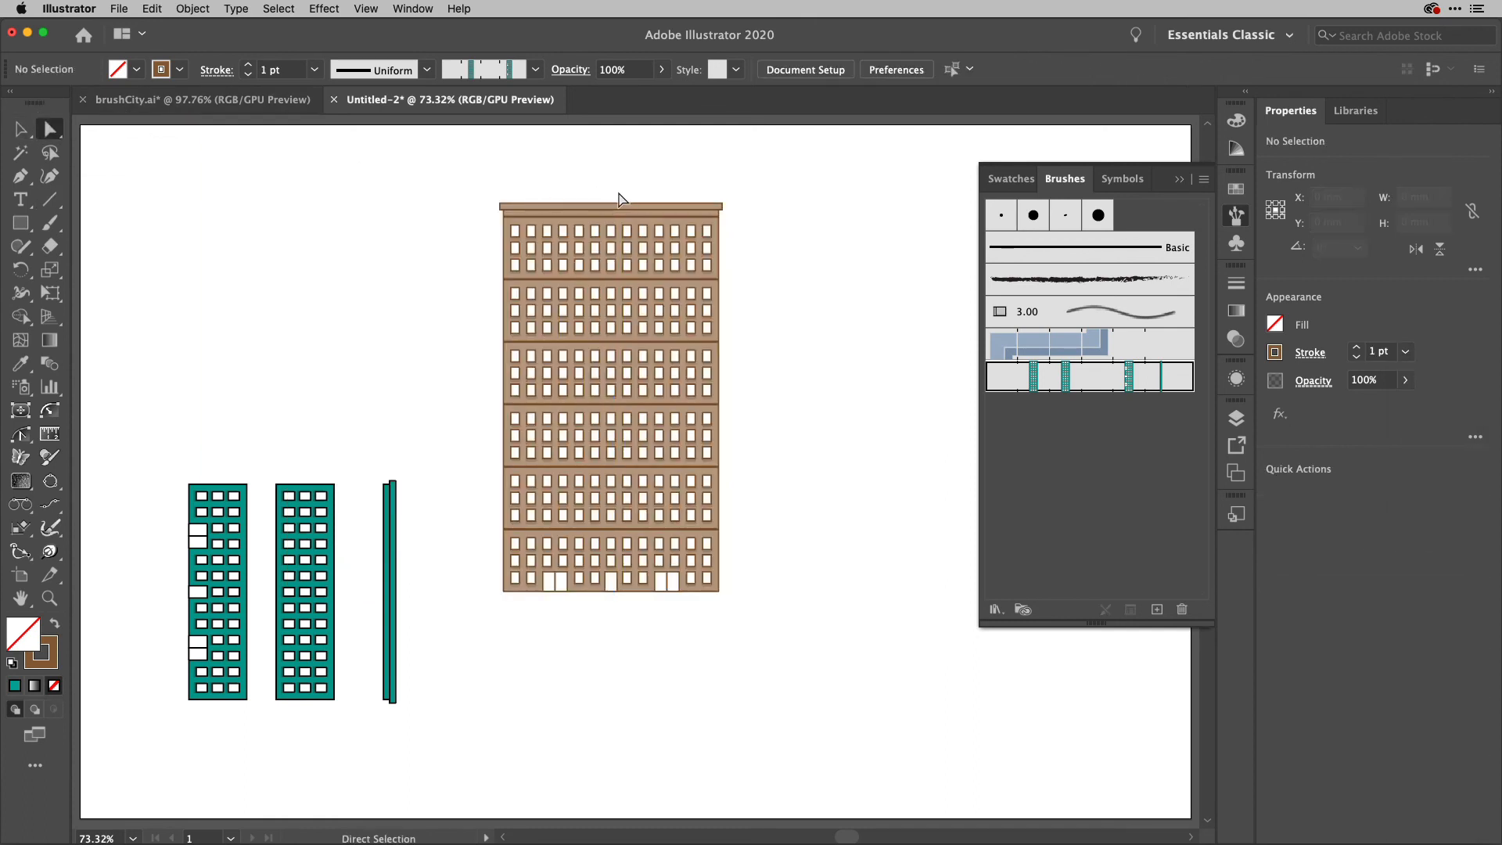
pyautogui.rightClick(612, 205)
pyautogui.click(612, 203)
pyautogui.moveTo(612, 204)
pyautogui.mouseDown()
pyautogui.moveTo(608, 344)
pyautogui.moveTo(603, 179)
pyautogui.moveTo(601, 350)
pyautogui.moveTo(627, 198)
pyautogui.moveTo(620, 245)
pyautogui.moveTo(611, 210)
pyautogui.mouseUp()
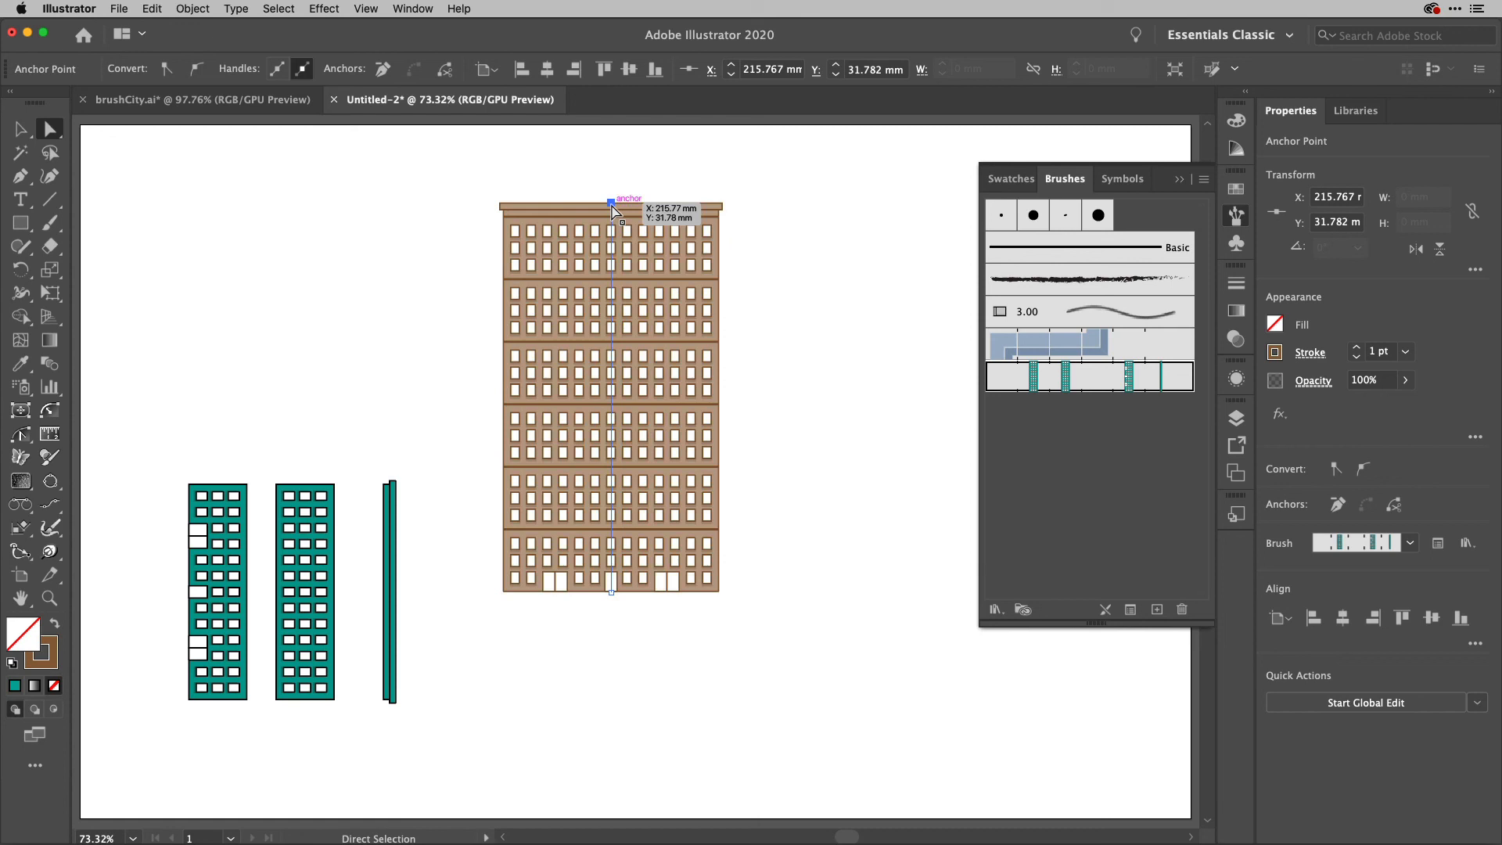
pyautogui.click(778, 246)
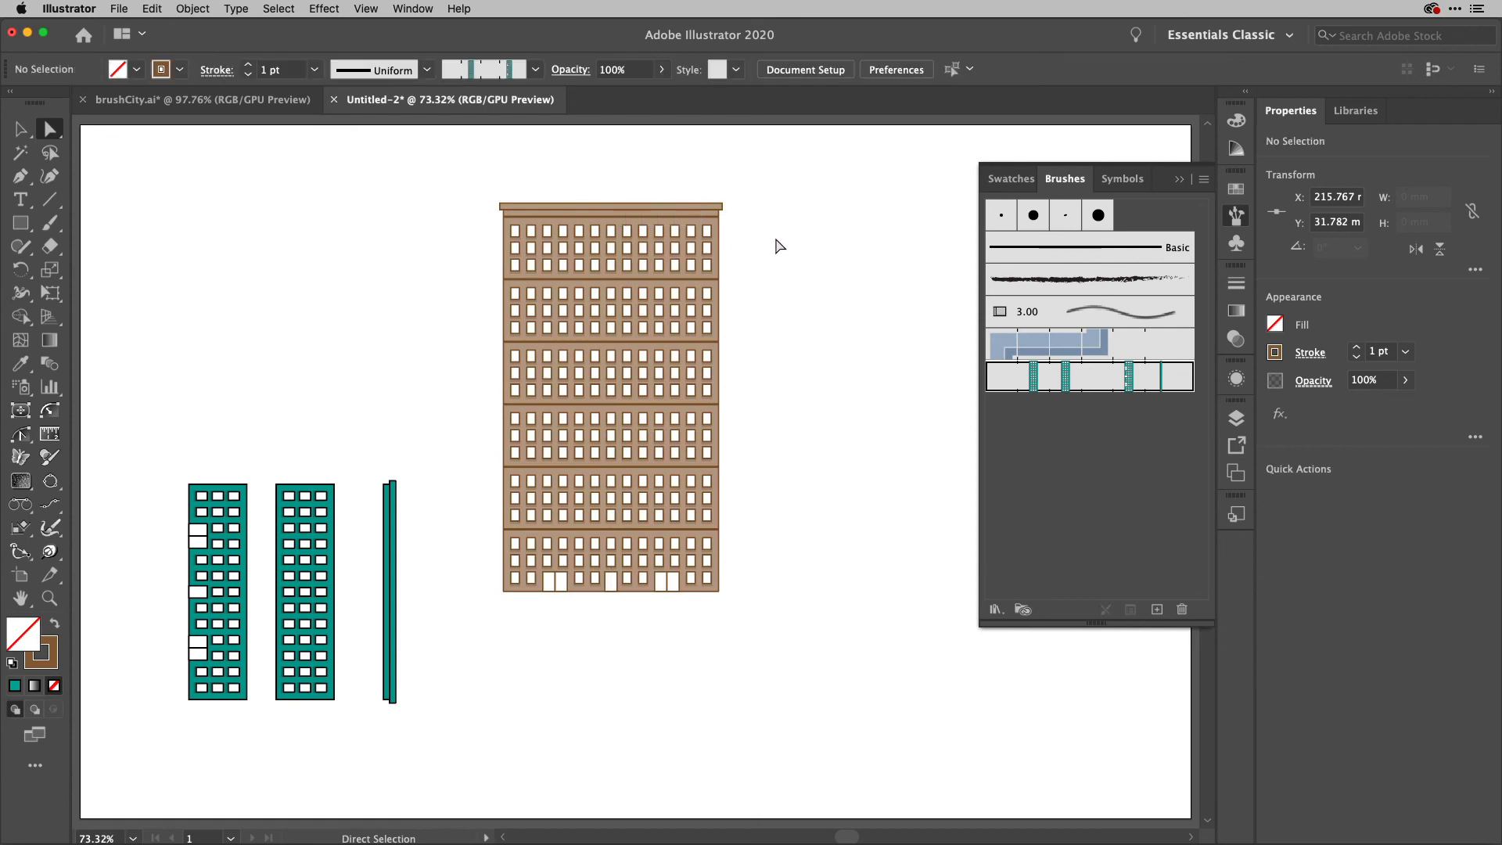
# Select the building line and taper it toward the roof with the Width tool, narrowing its top end to about 0.155 mm
pyautogui.press('v')
pyautogui.click(613, 253)
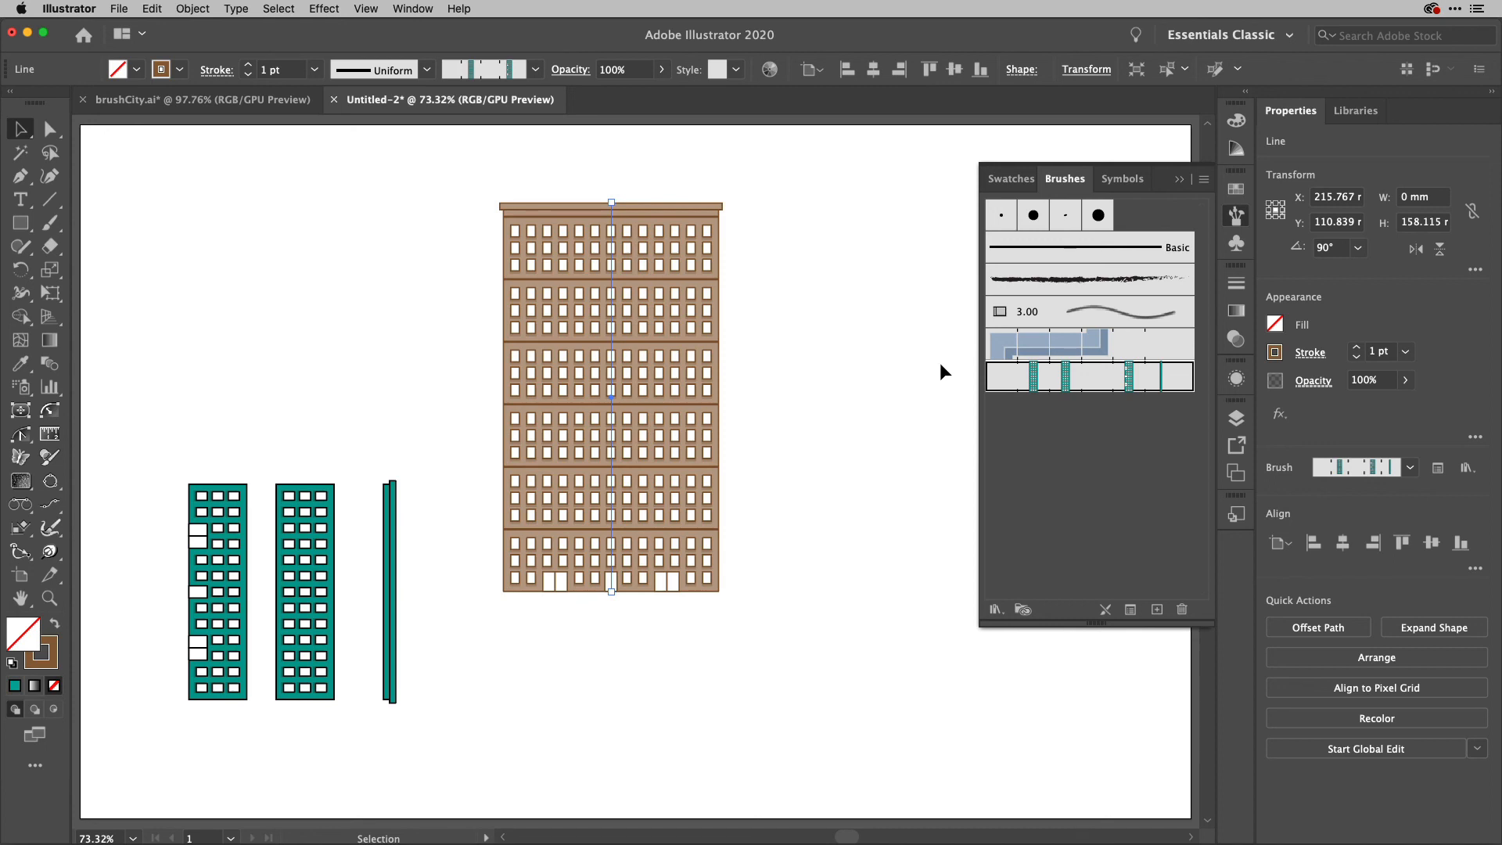
pyautogui.hotkey('shift', 'w')
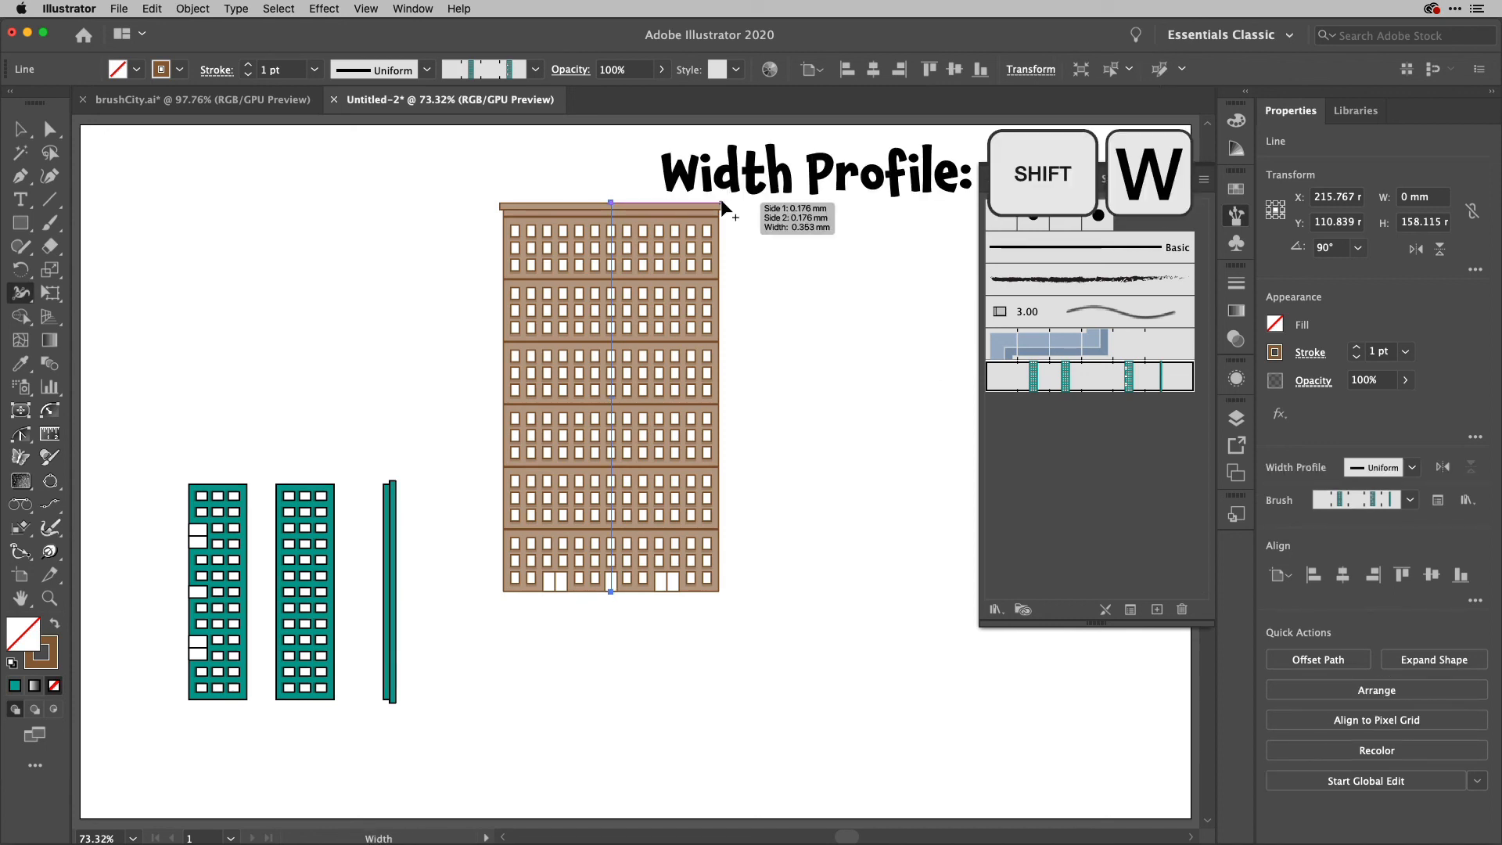
pyautogui.moveTo(628, 200)
pyautogui.mouseDown()
pyautogui.moveTo(721, 205)
pyautogui.moveTo(658, 203)
pyautogui.mouseUp()
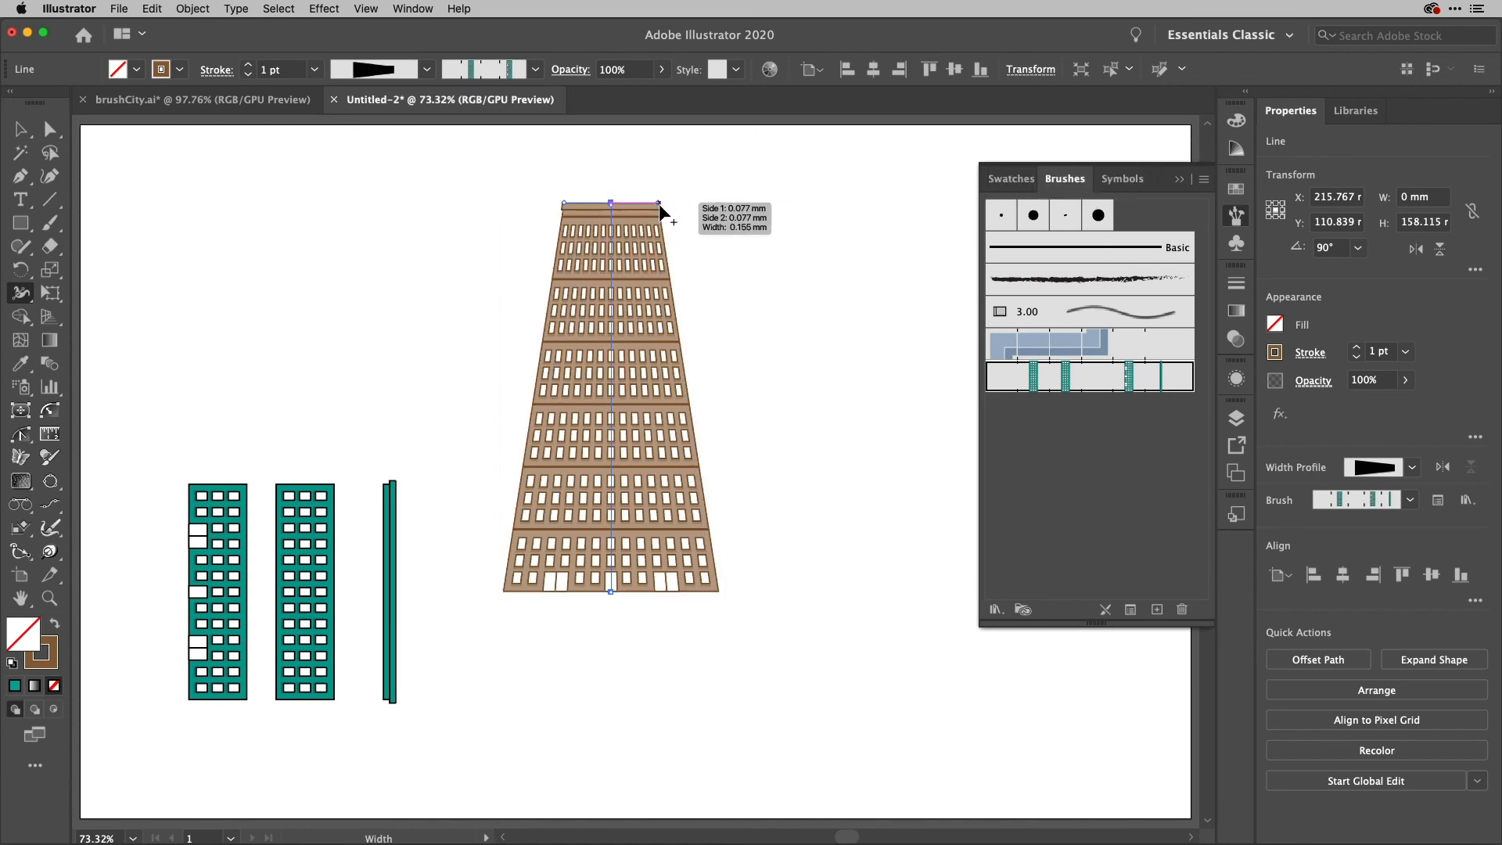